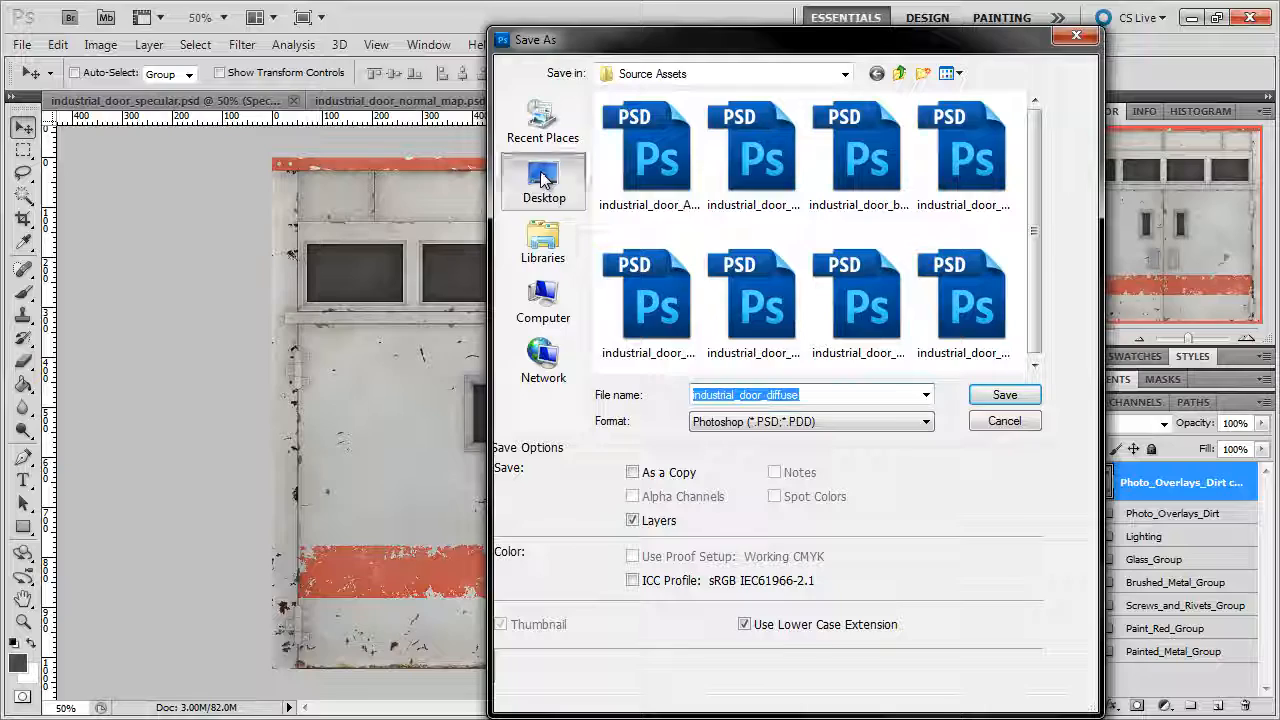
Set the save location for the diffuse texture to CryEngine3 > Game > Objects > 3dmotive_Industrial_Door_Texture
double_click(878, 222)
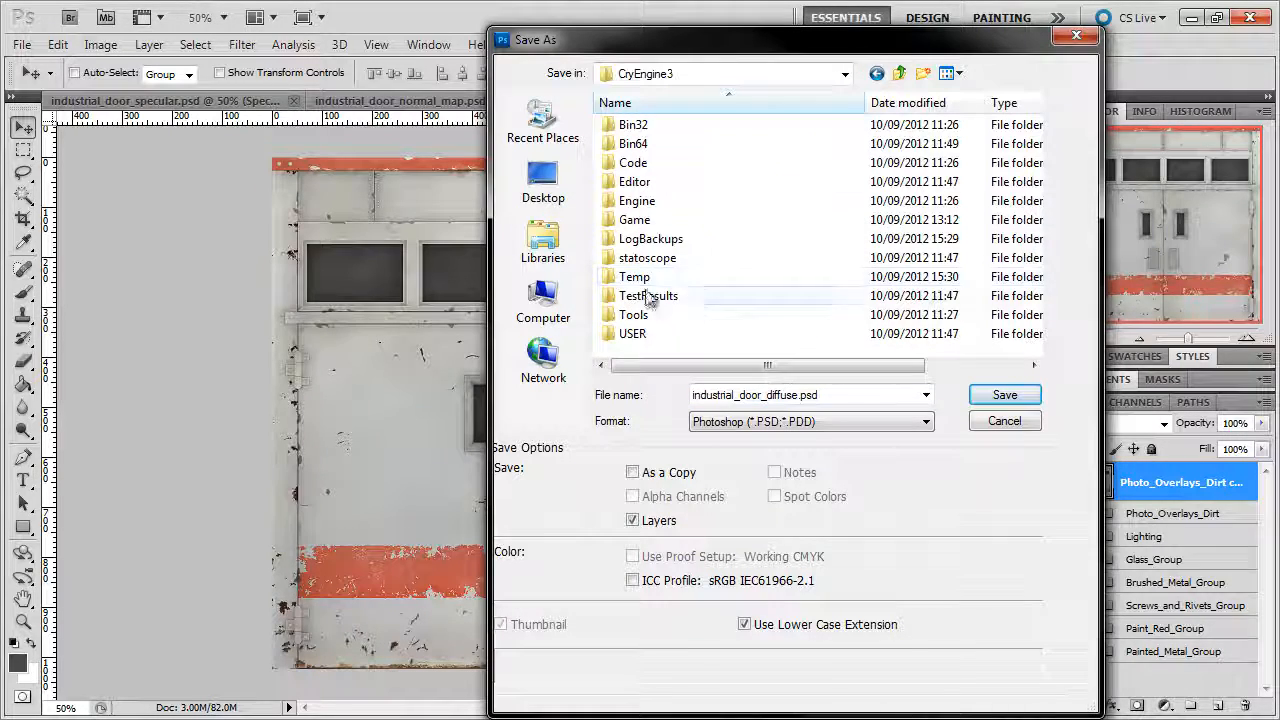
double_click(634, 219)
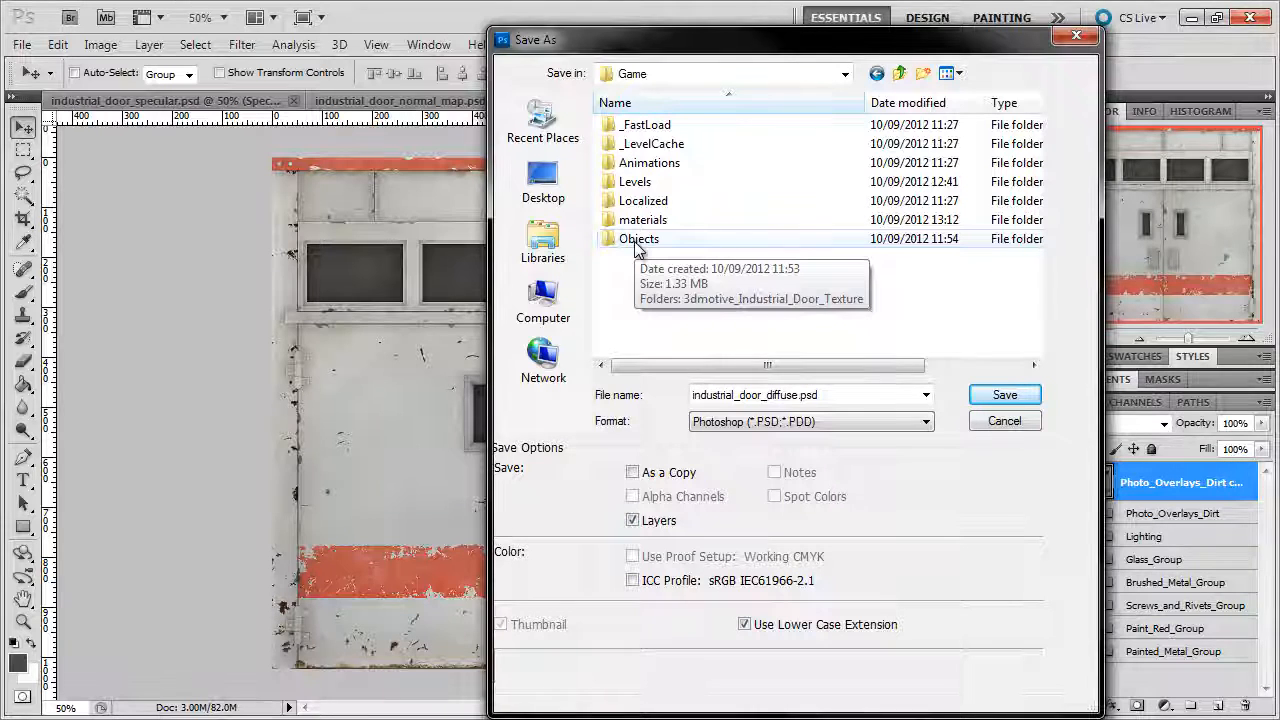
double_click(636, 241)
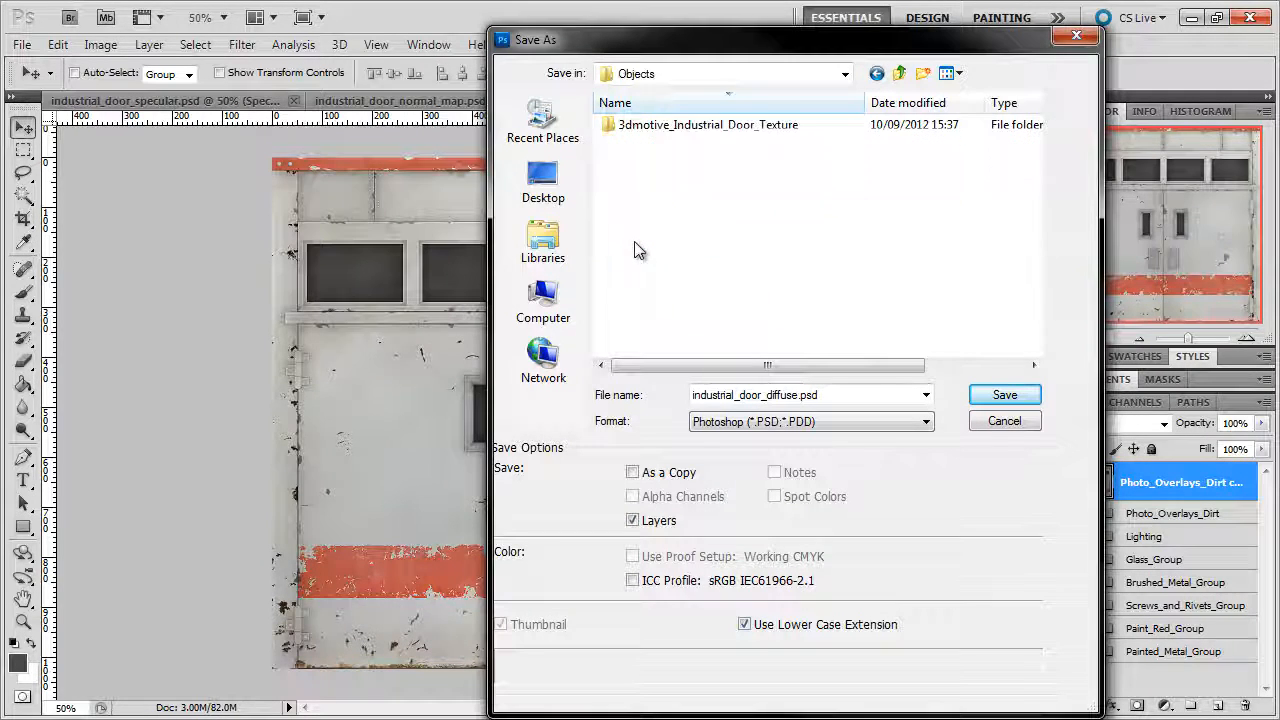
double_click(667, 133)
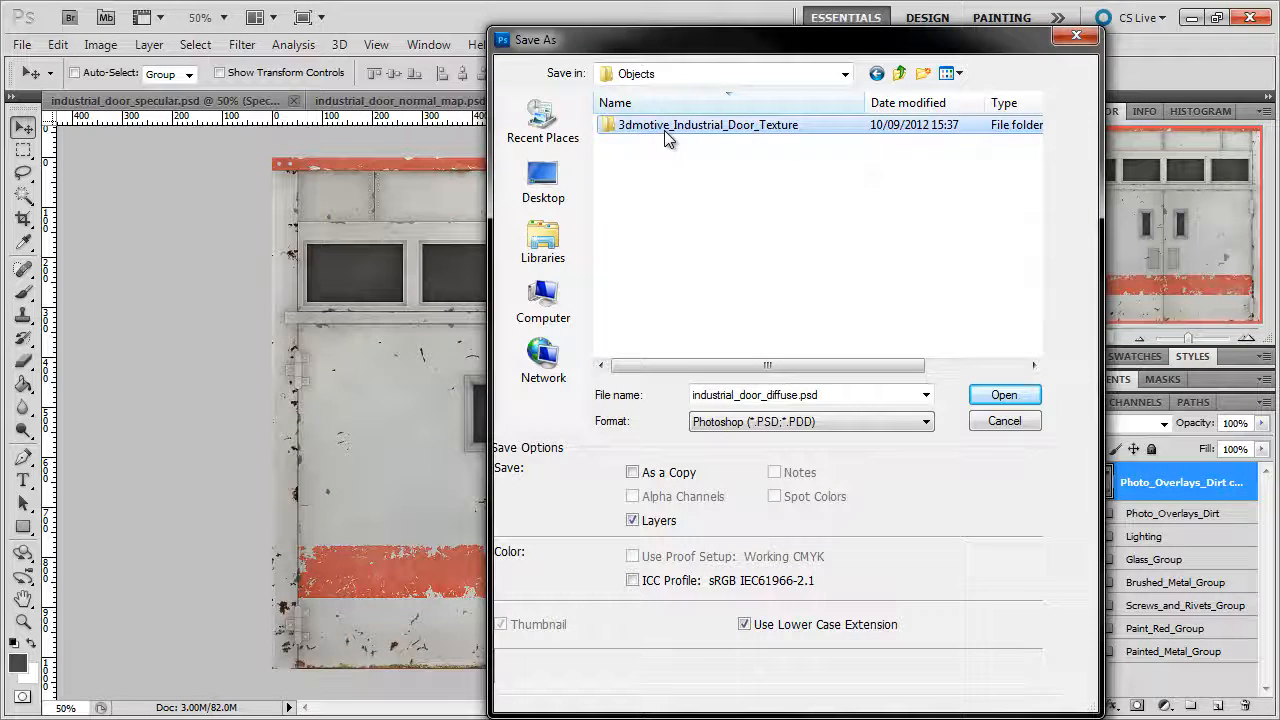
Save the diffuse texture in CryTIFPlugin (*.TIF) format under the name industrial_door_diff
click(749, 420)
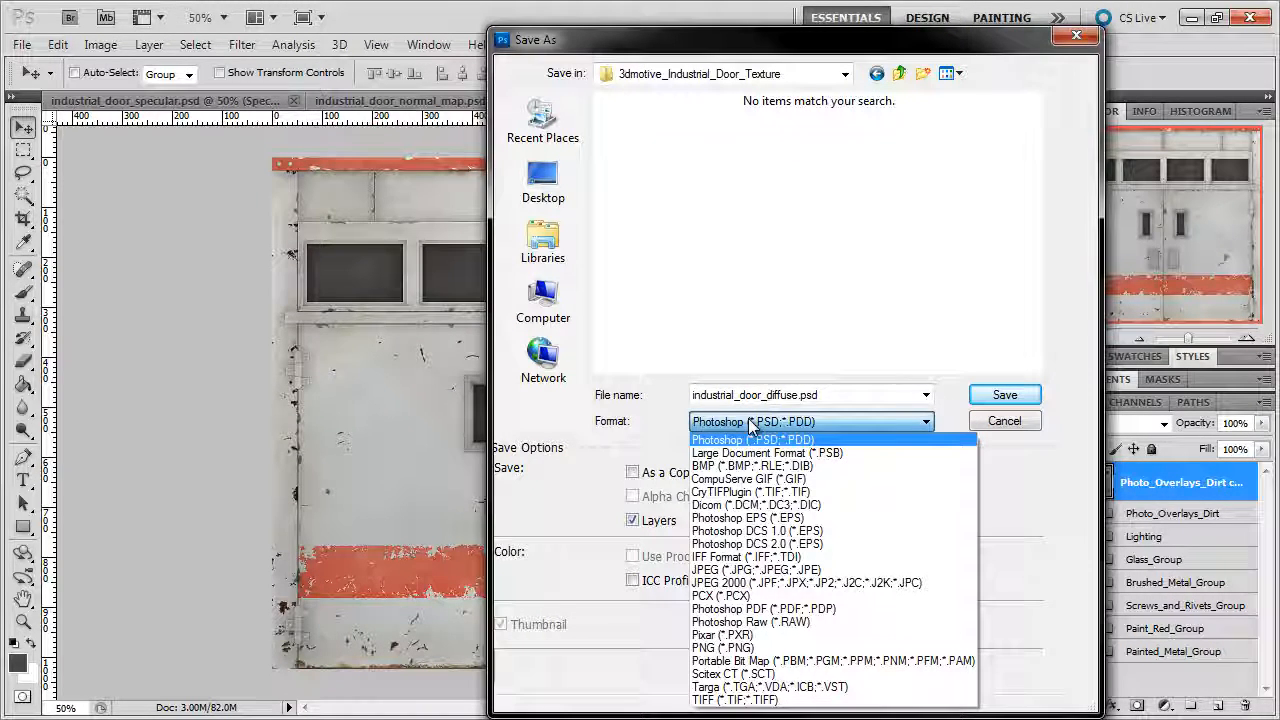
click(743, 494)
click(830, 395)
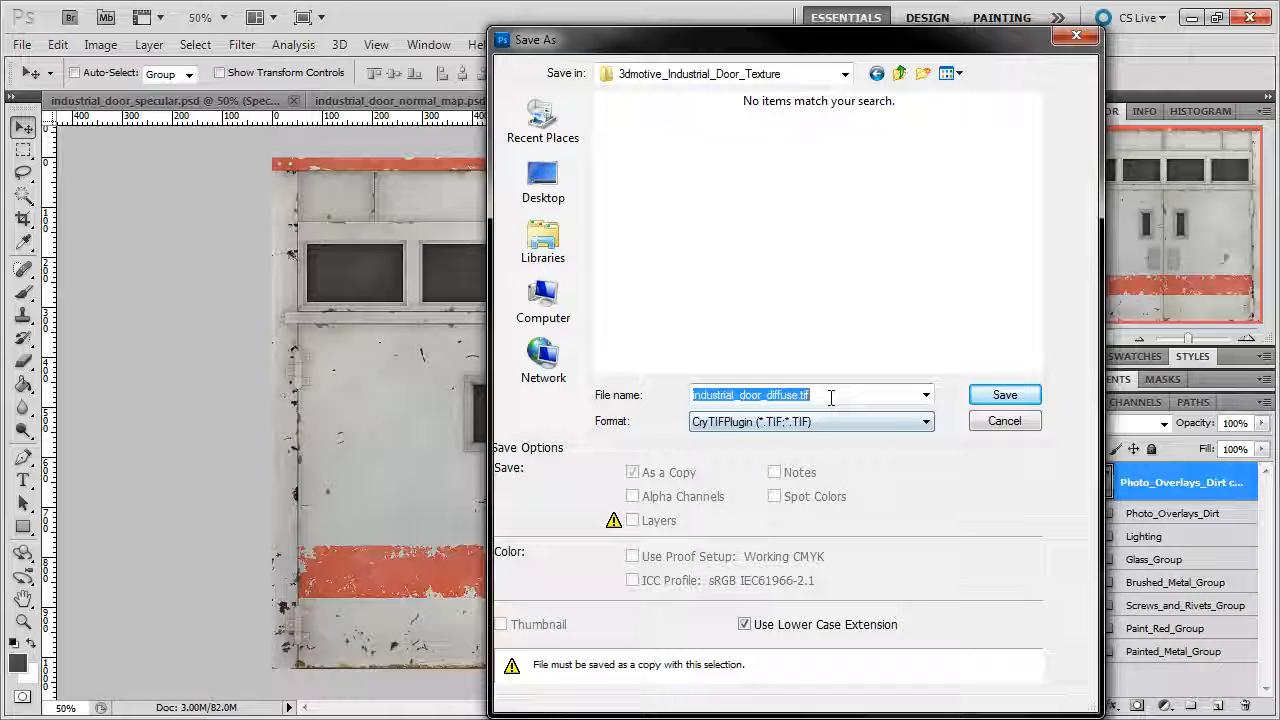
click(831, 396)
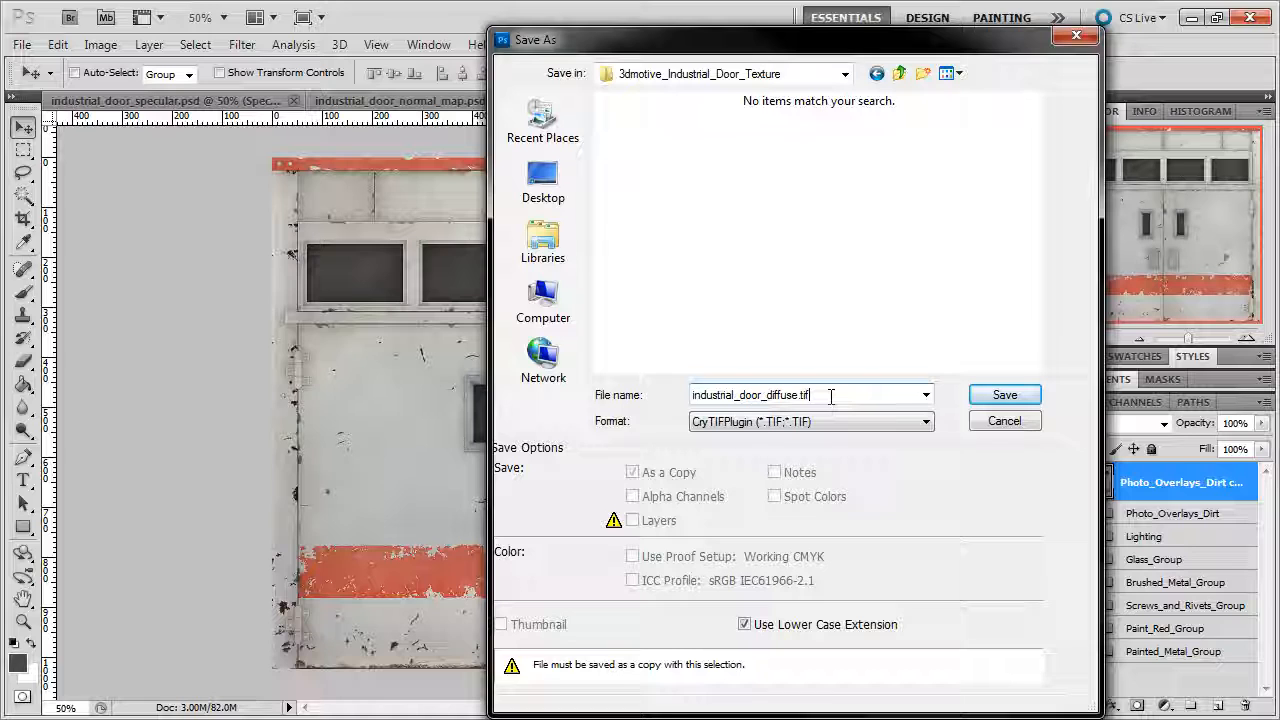
key(BackSpace)
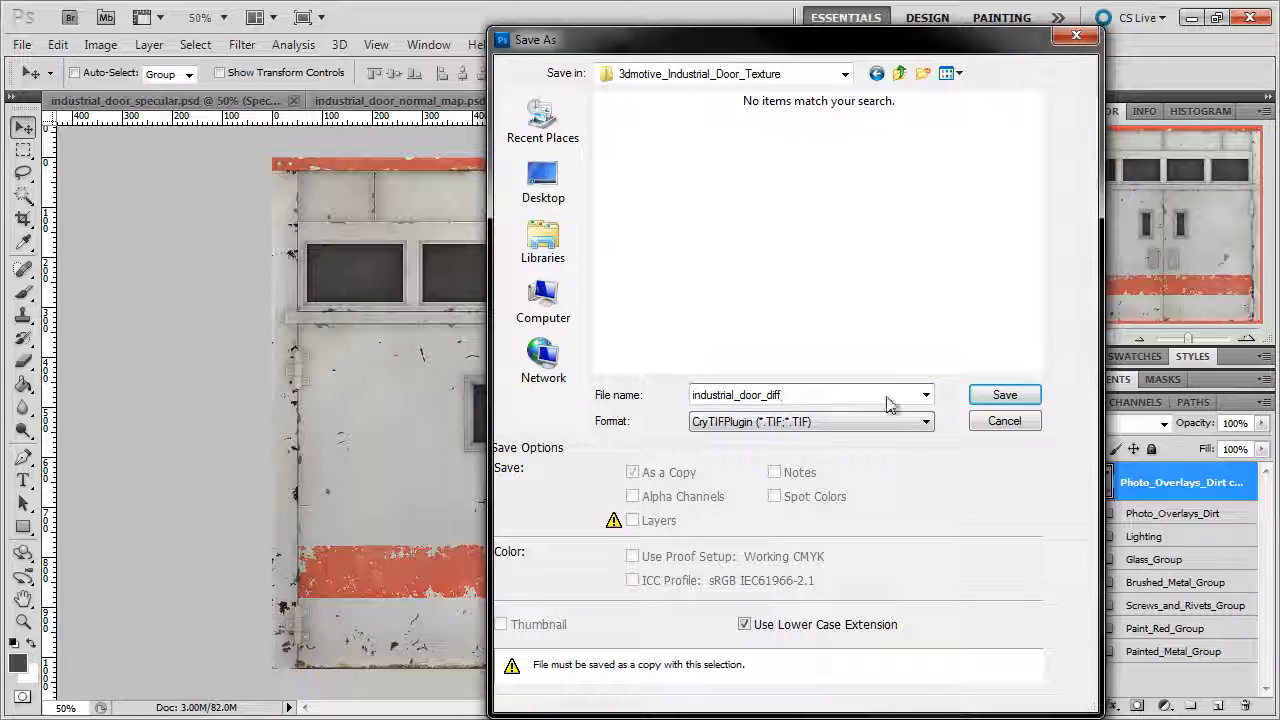
click(1004, 395)
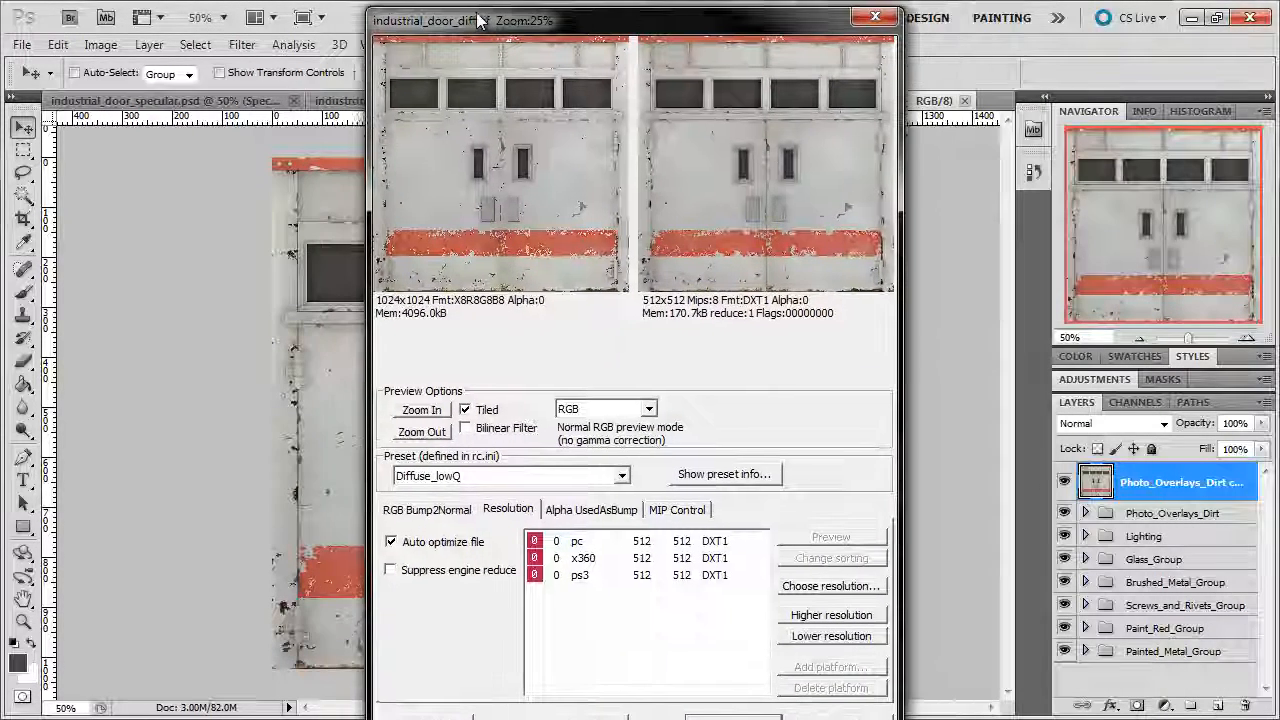
Export the diffuse texture with the Diffuse_highQ preset and the pc resolution raised to 1024 x 1024
click(481, 465)
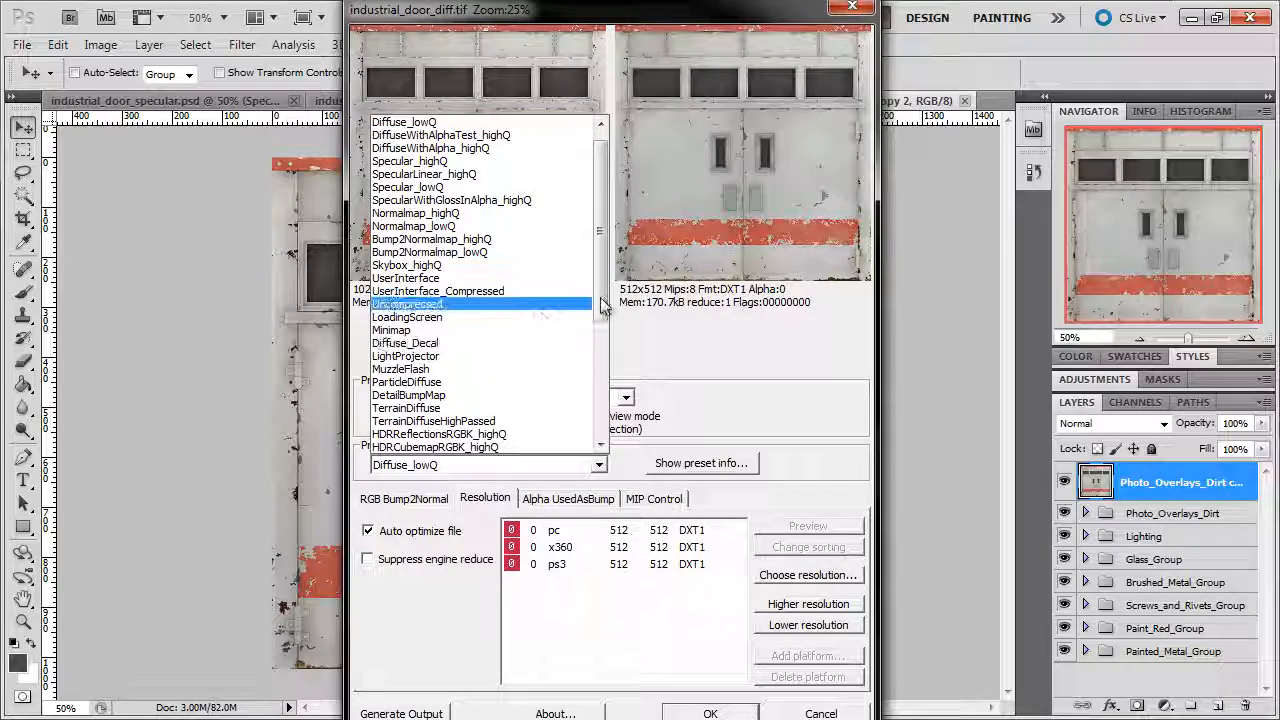
scroll(603, 307, up, 1)
click(429, 123)
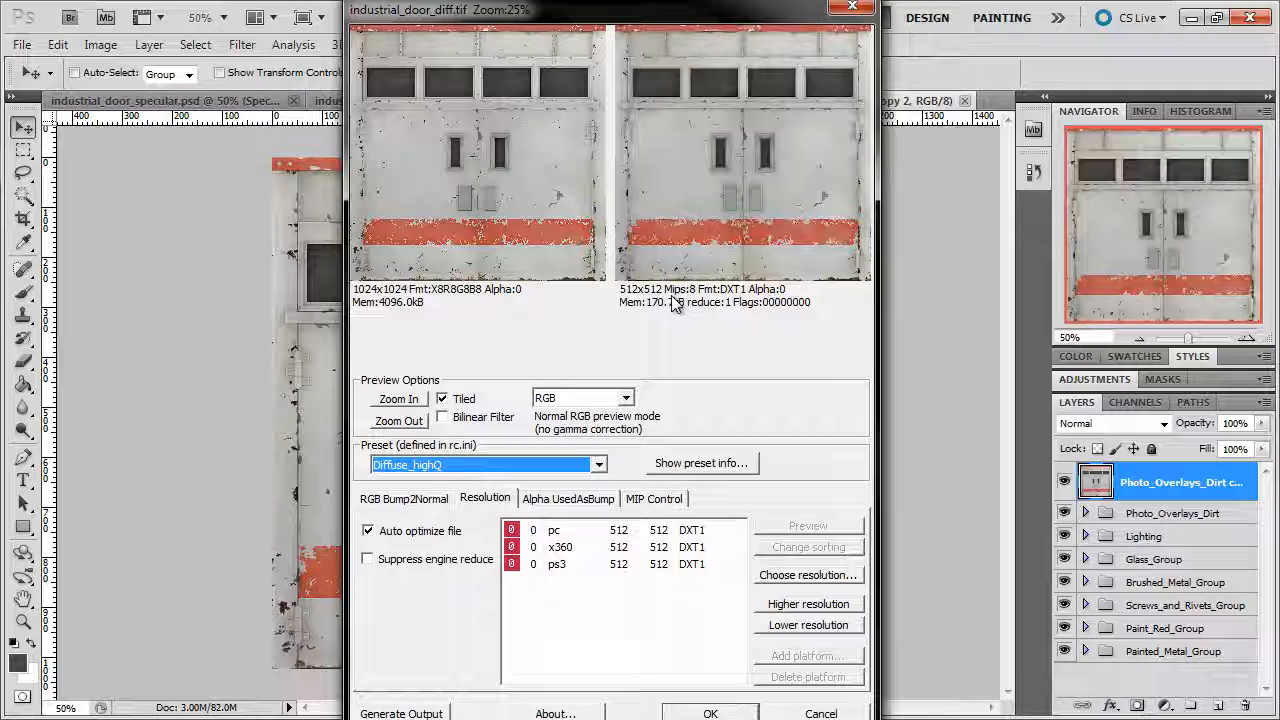
click(548, 531)
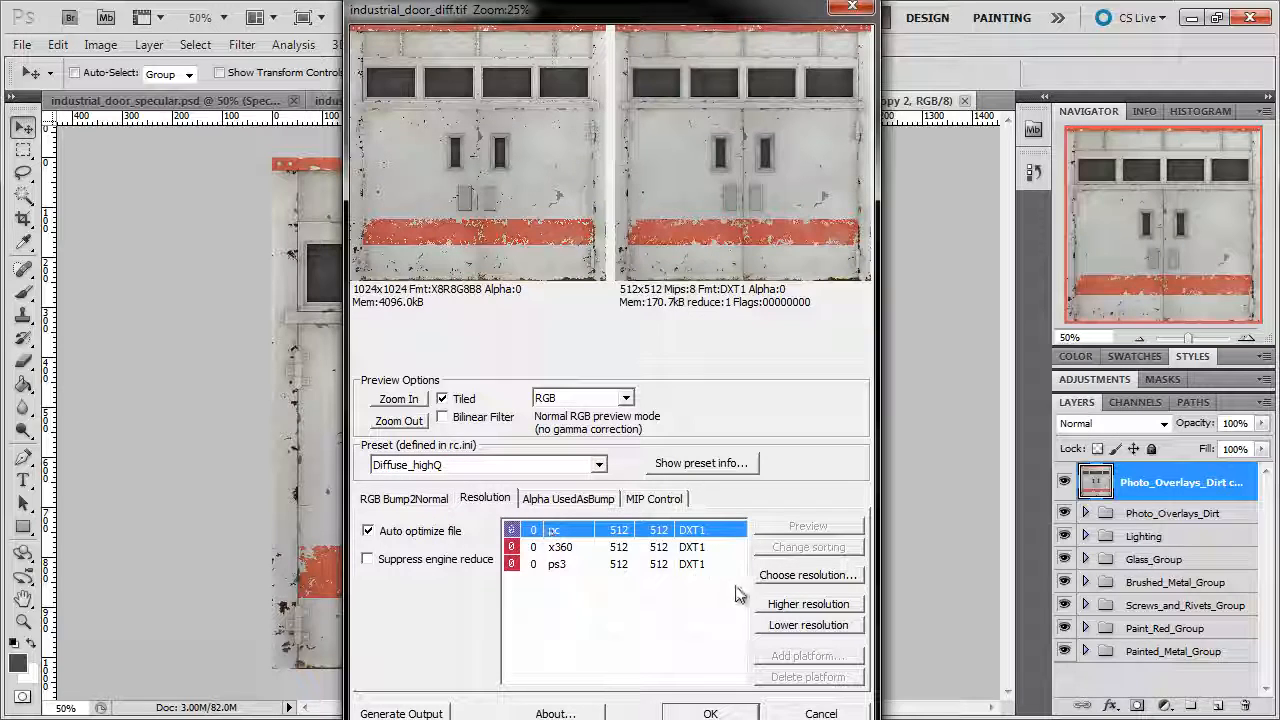
click(775, 605)
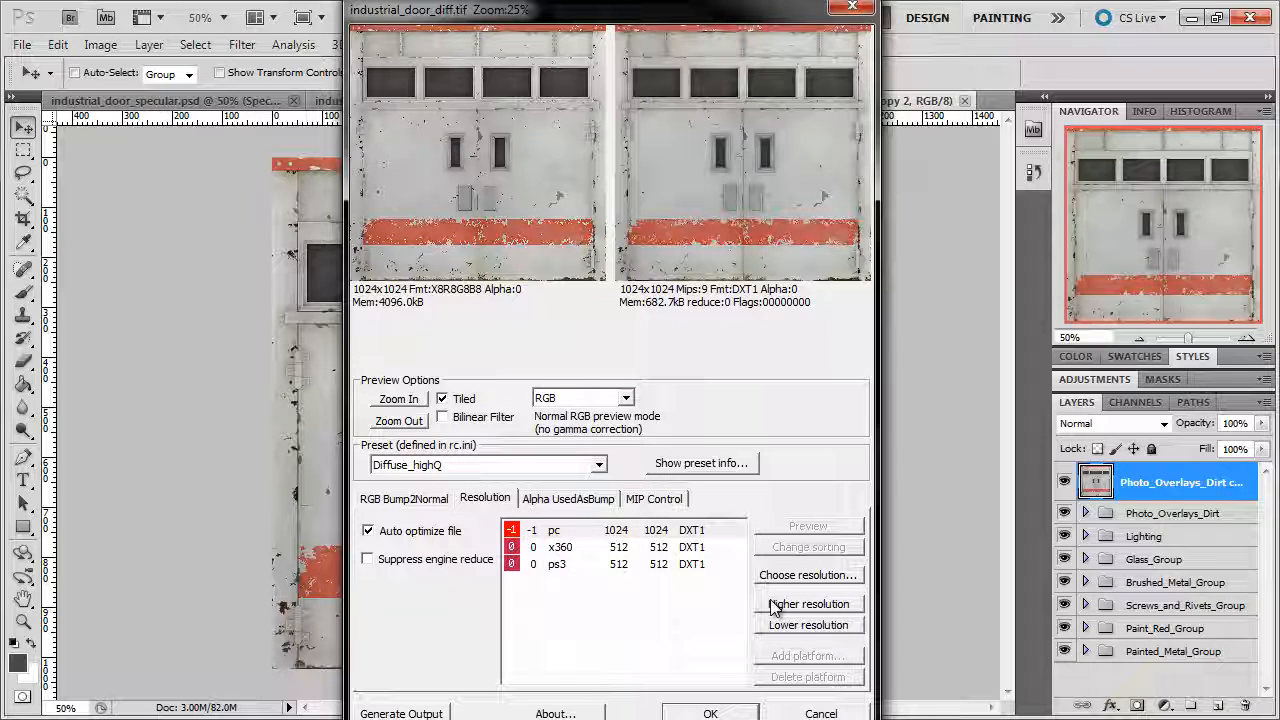
click(713, 712)
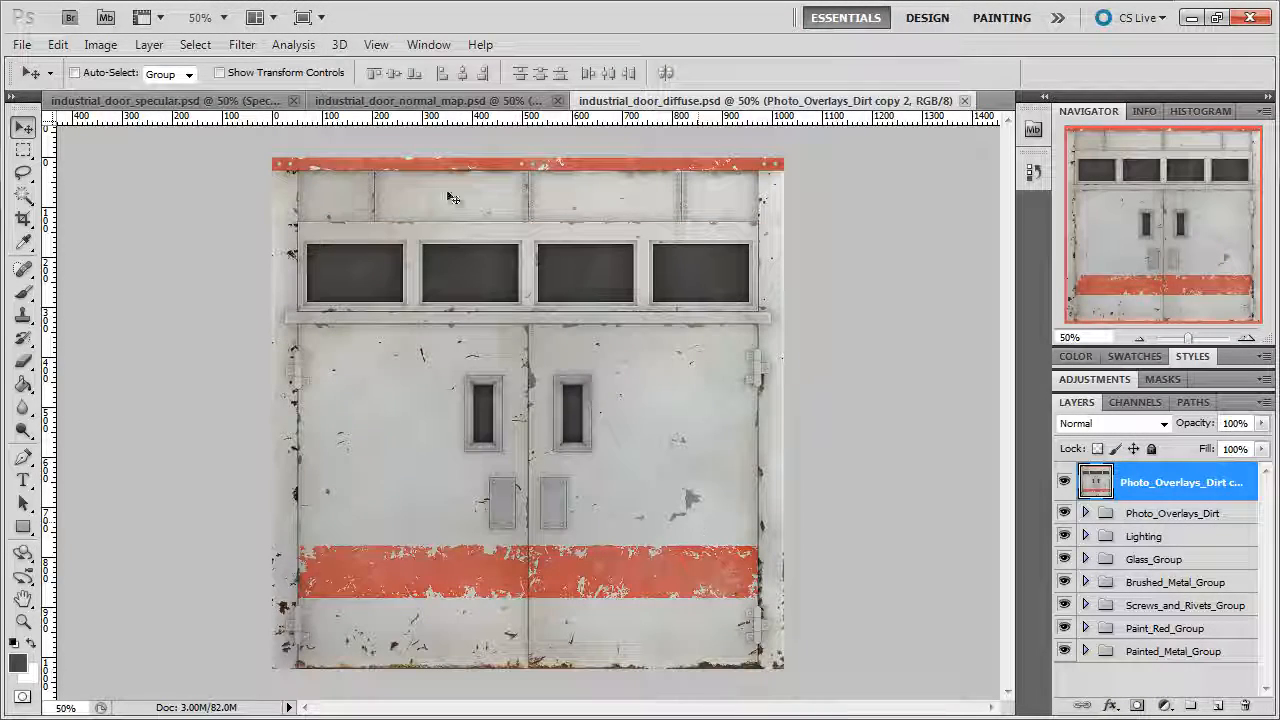
Start saving a copy of industrial_door_normal_map.psd into CryEngine3 > Game > Objects > 3dmotive_Industrial_Door_Texture
click(410, 104)
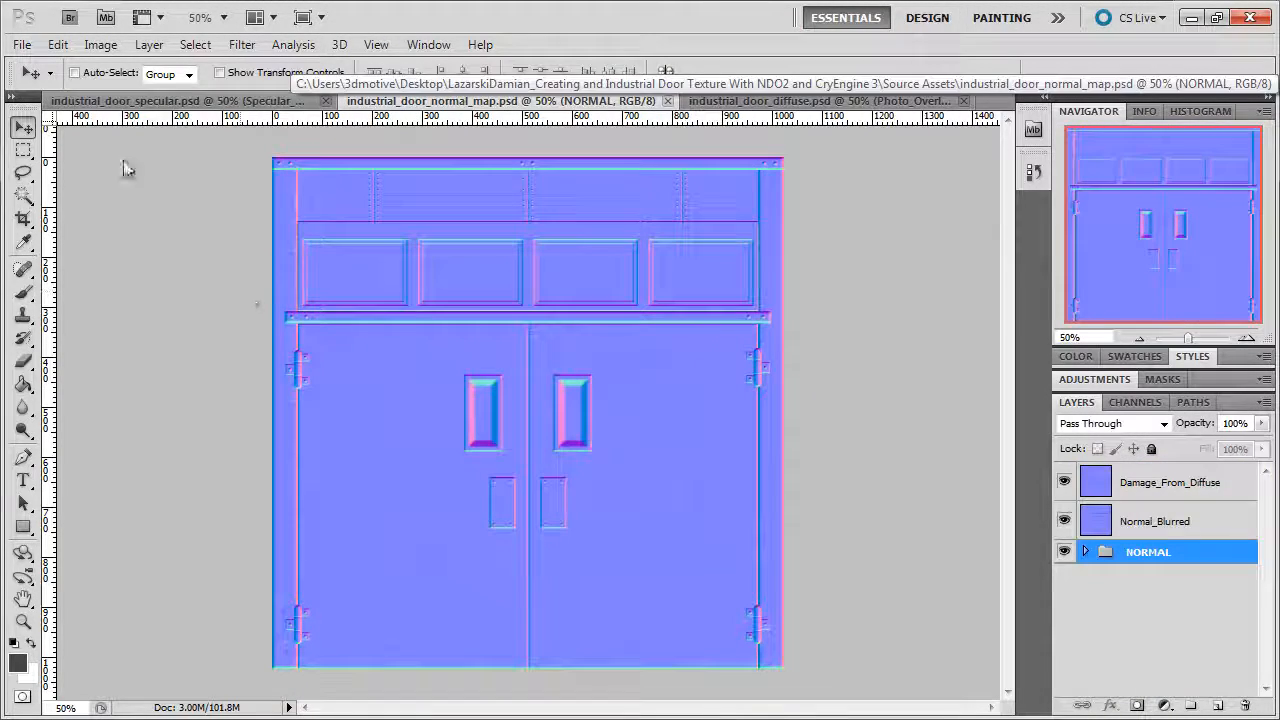
click(21, 44)
click(45, 350)
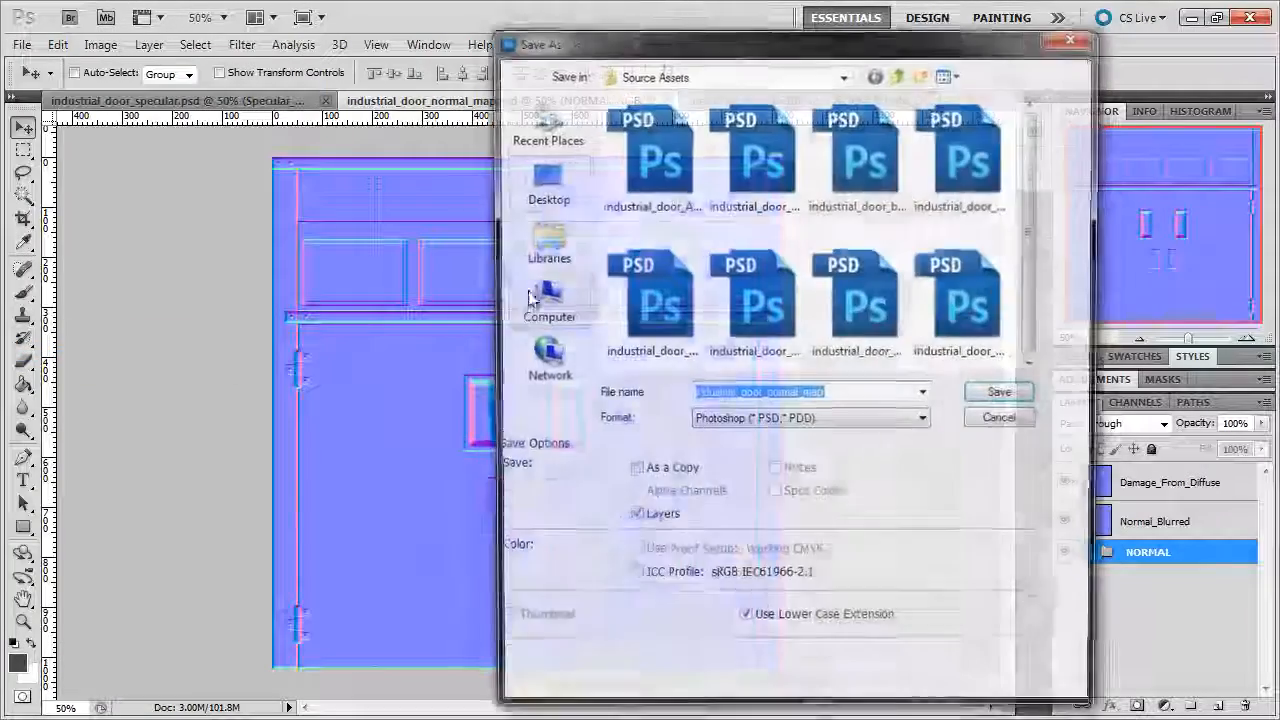
double_click(925, 233)
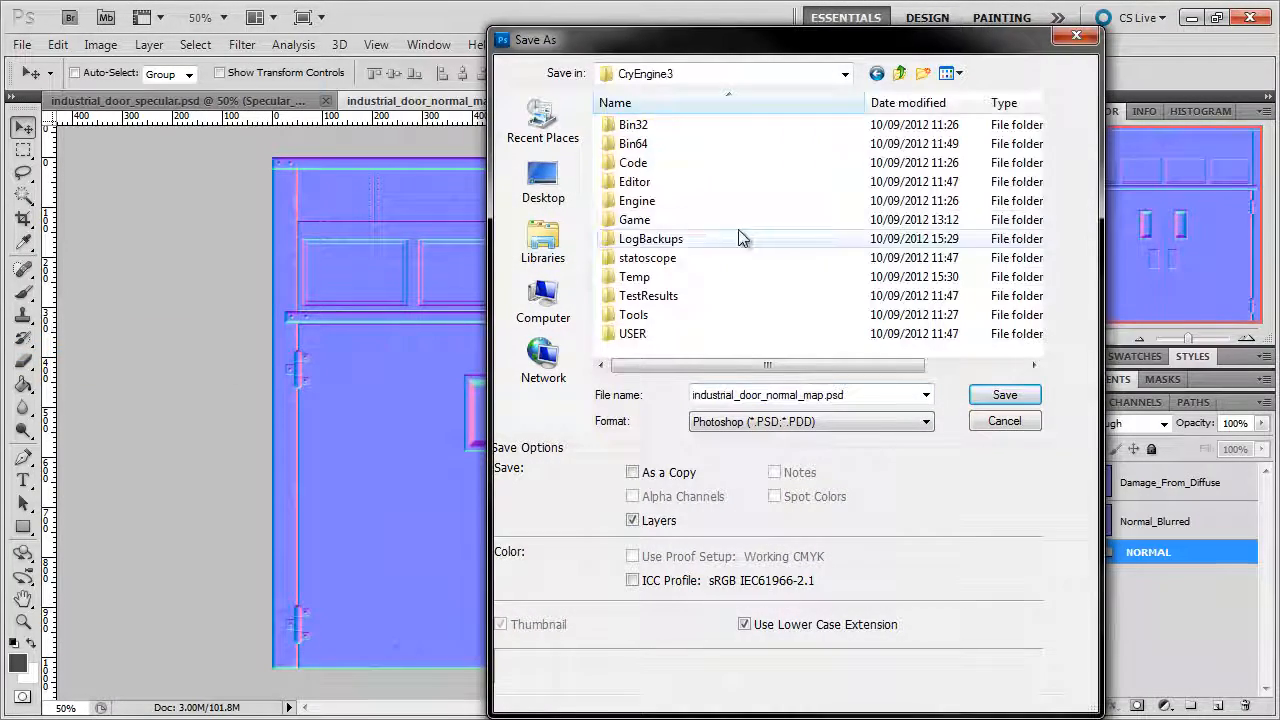
double_click(643, 215)
double_click(640, 238)
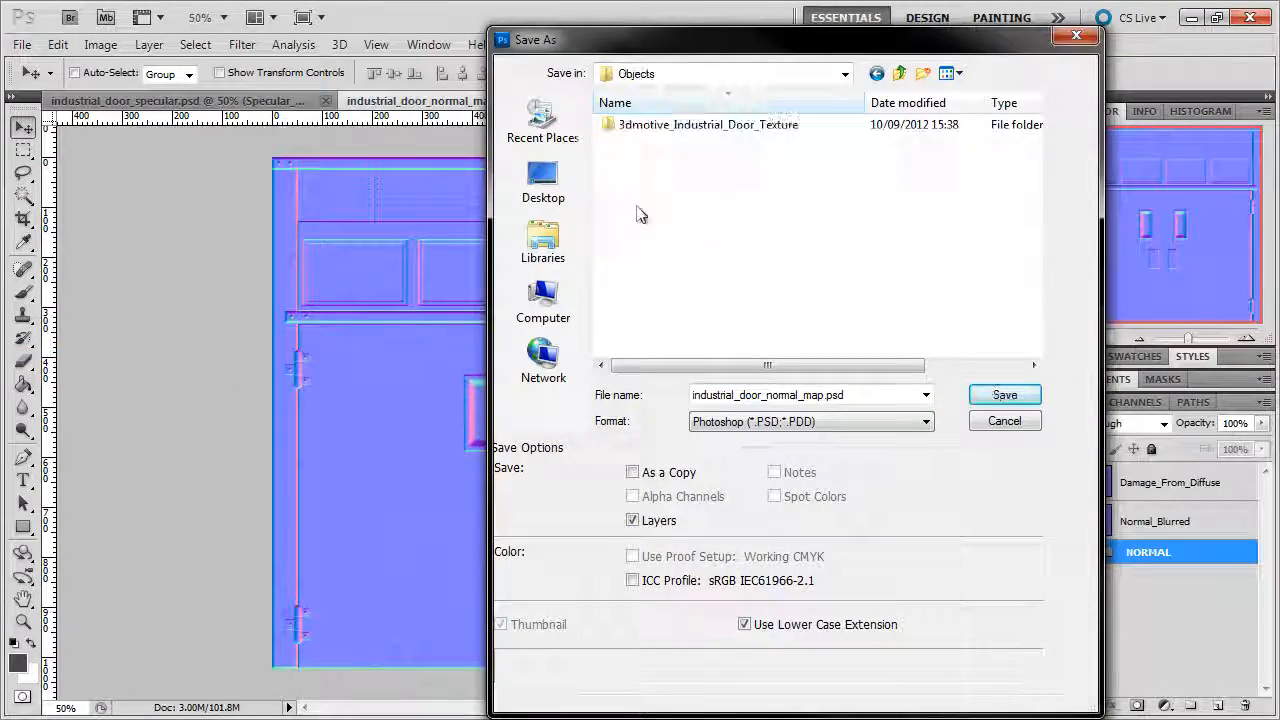
double_click(640, 125)
Save the normal map in CryTIFPlugin (*.TIF) format under the name industrial_door_ddn
click(766, 422)
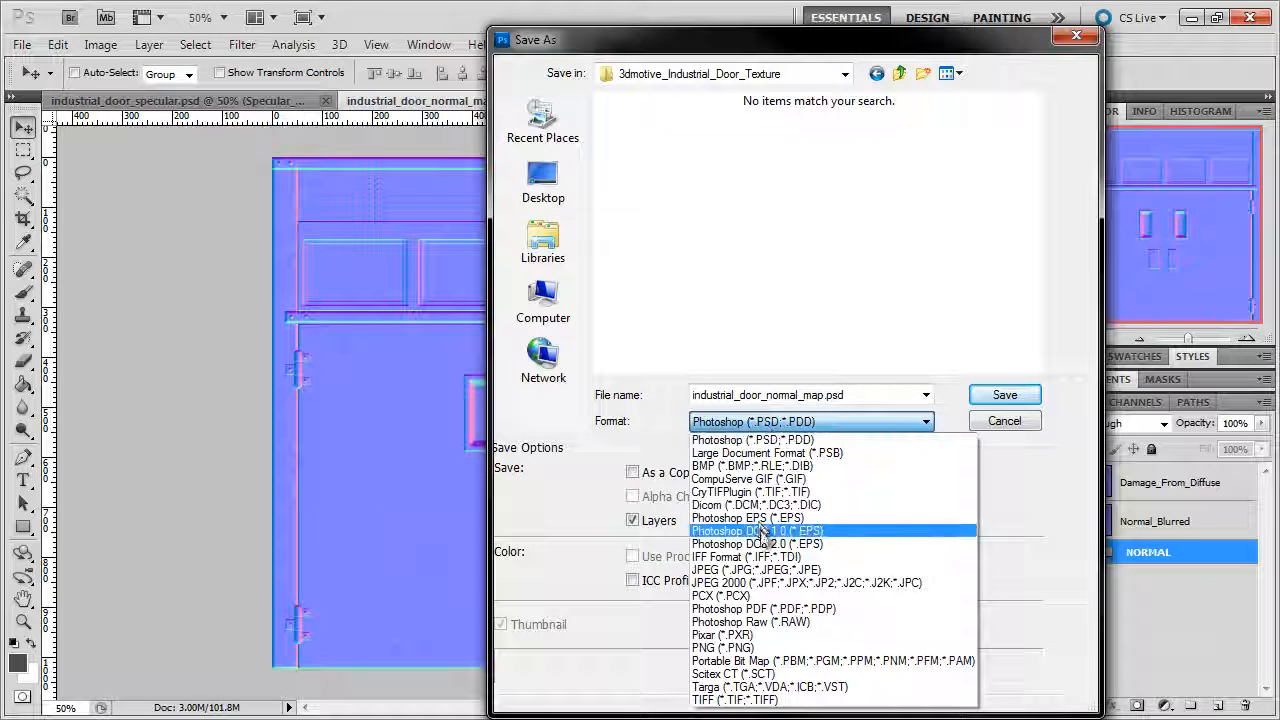
click(757, 503)
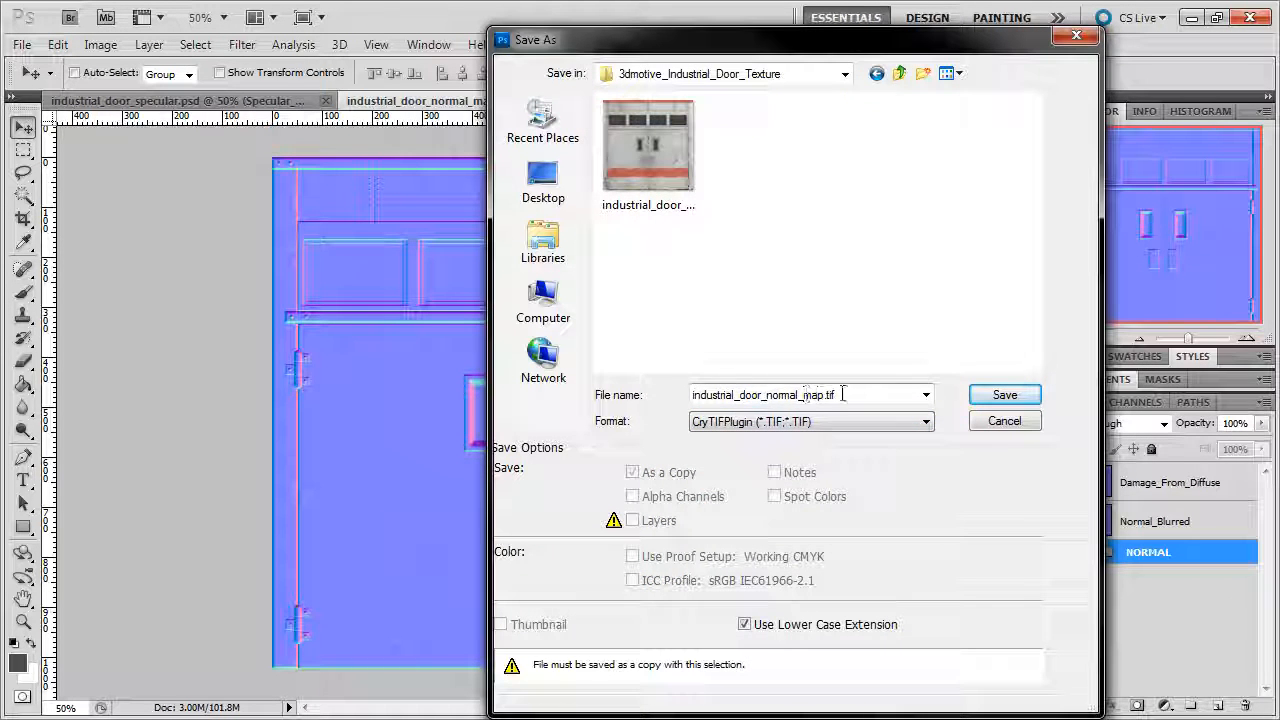
click(875, 394)
drag(875, 394, 768, 396)
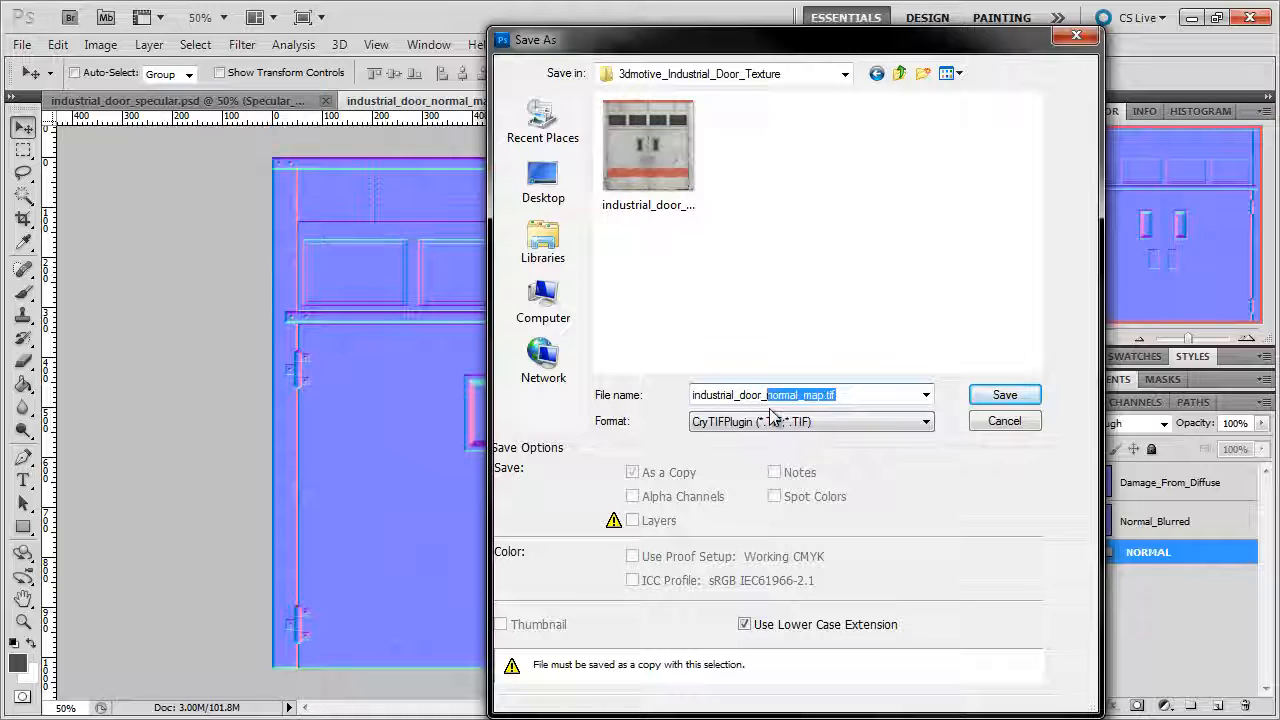
text(ddn)
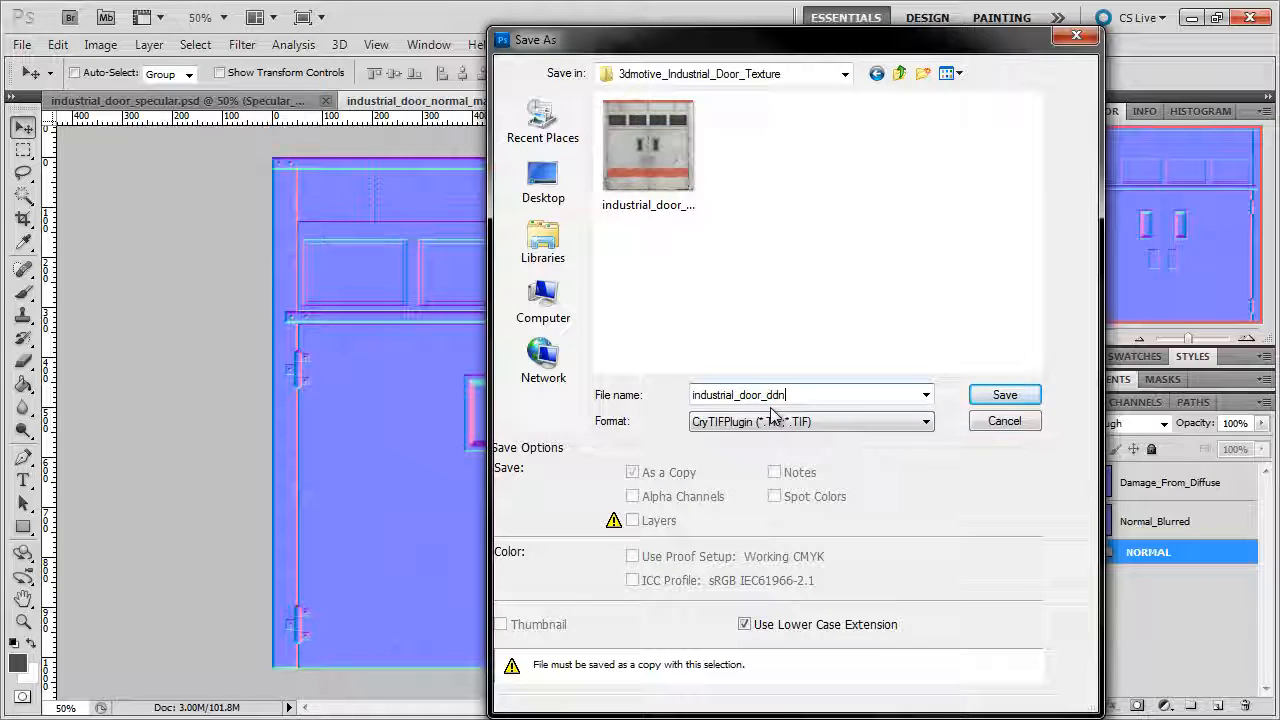
click(1026, 396)
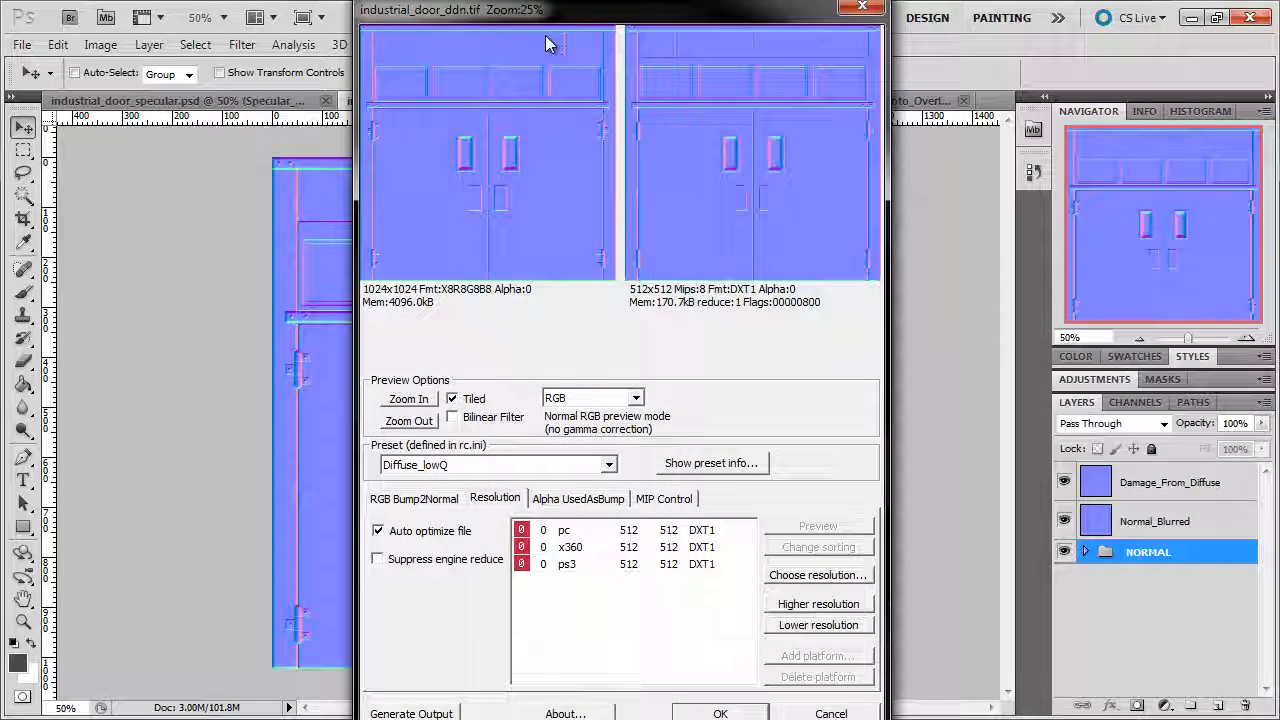
Export the normal map with the Normalmap_highQ preset and the pc resolution raised to 1024 x 1024
click(590, 463)
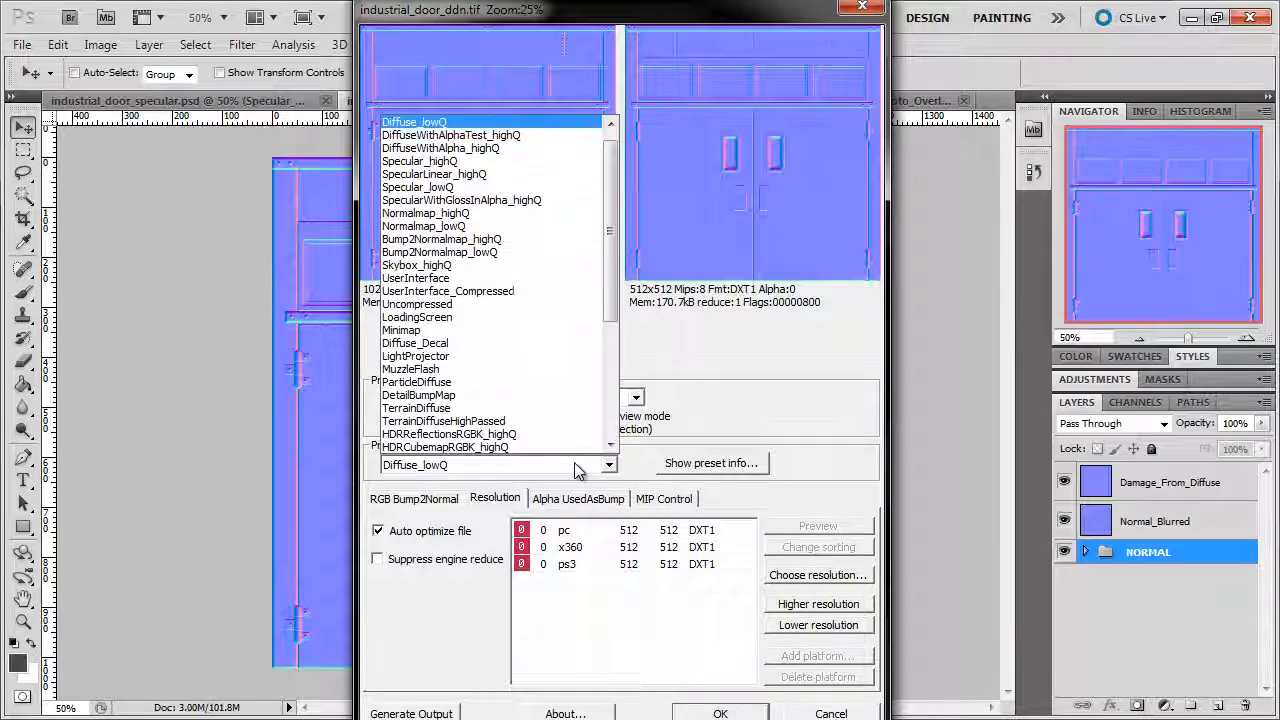
click(450, 213)
click(545, 530)
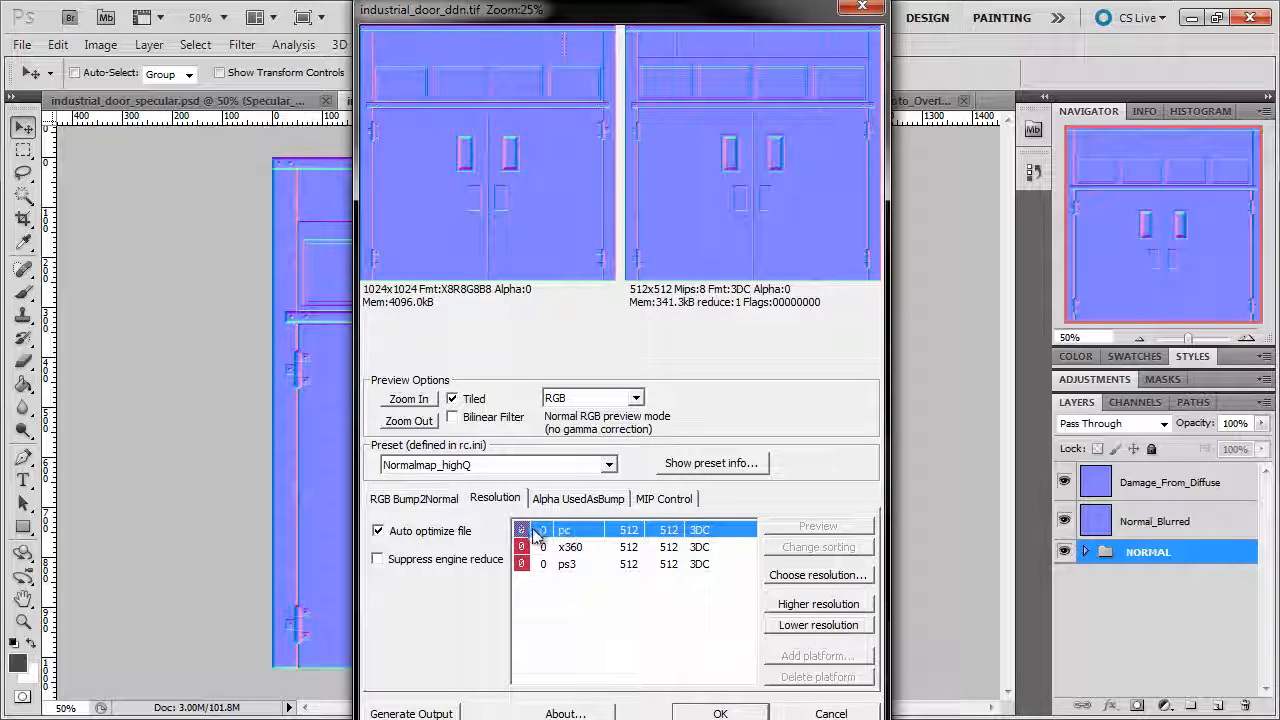
click(781, 603)
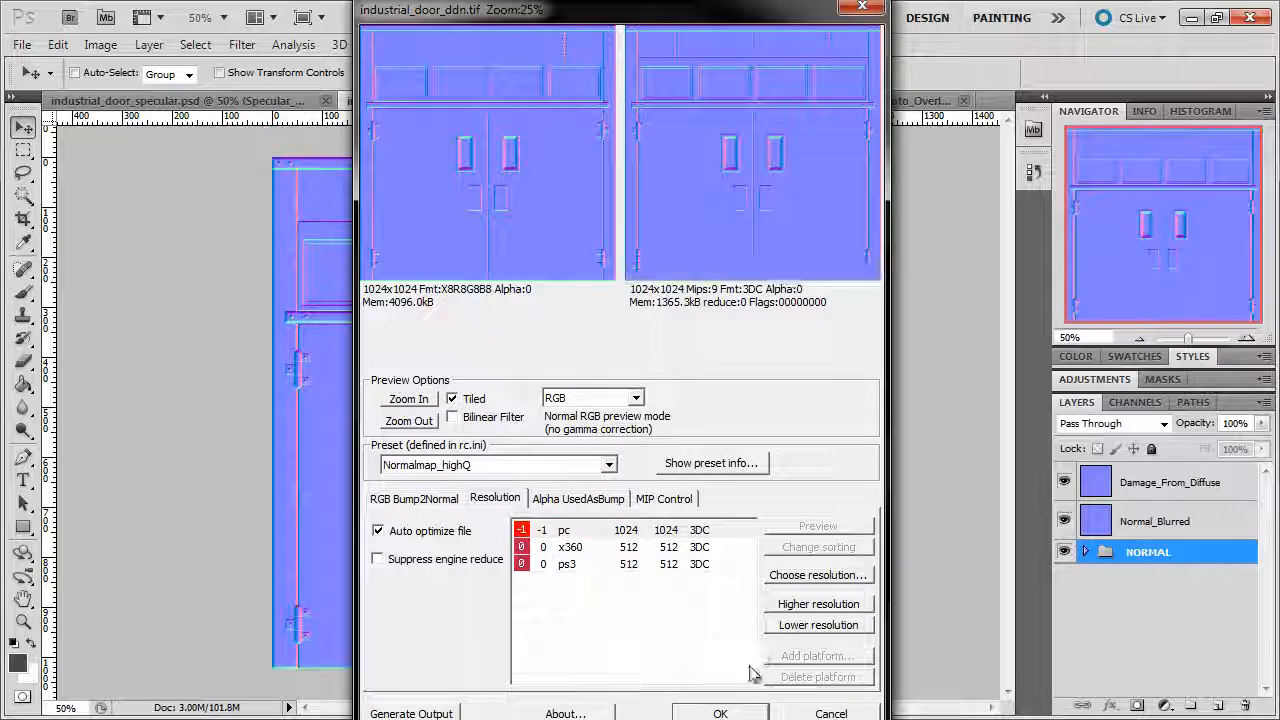
click(738, 712)
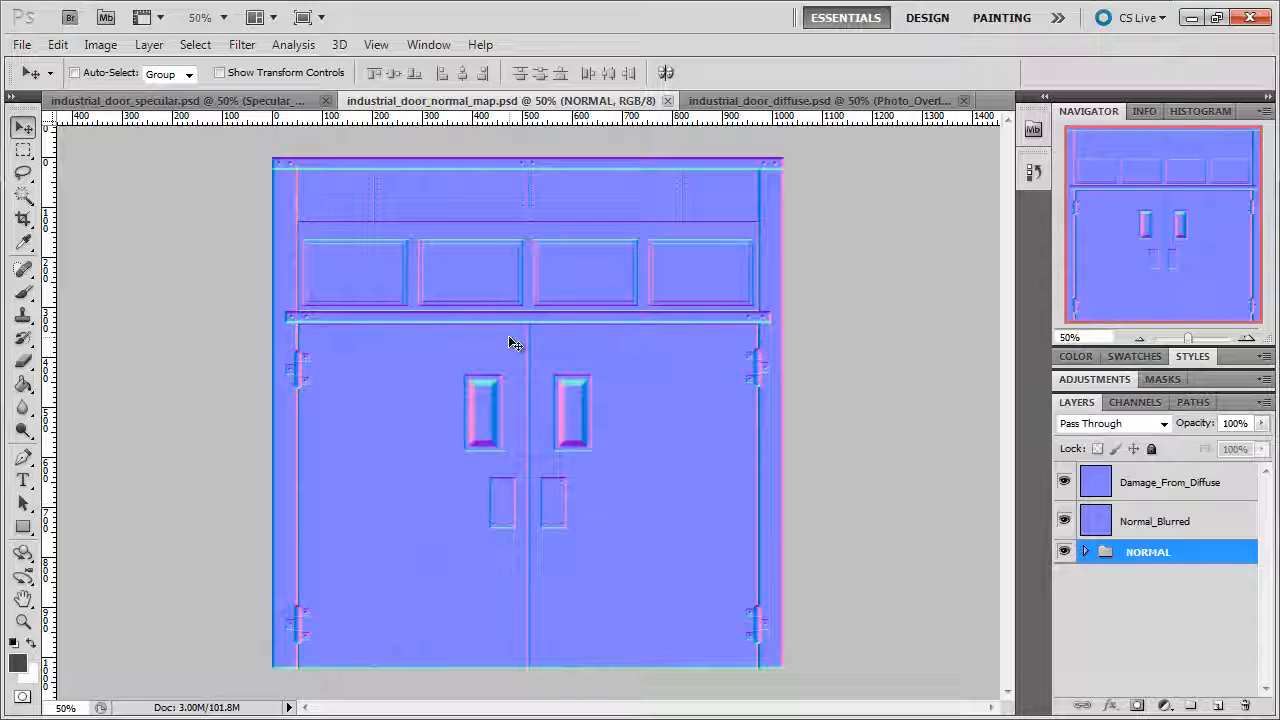
Start saving a copy of industrial_door_specular.psd into CryEngine3 > Game > Objects > 3dmotive_Industrial_Door_Texture
click(212, 101)
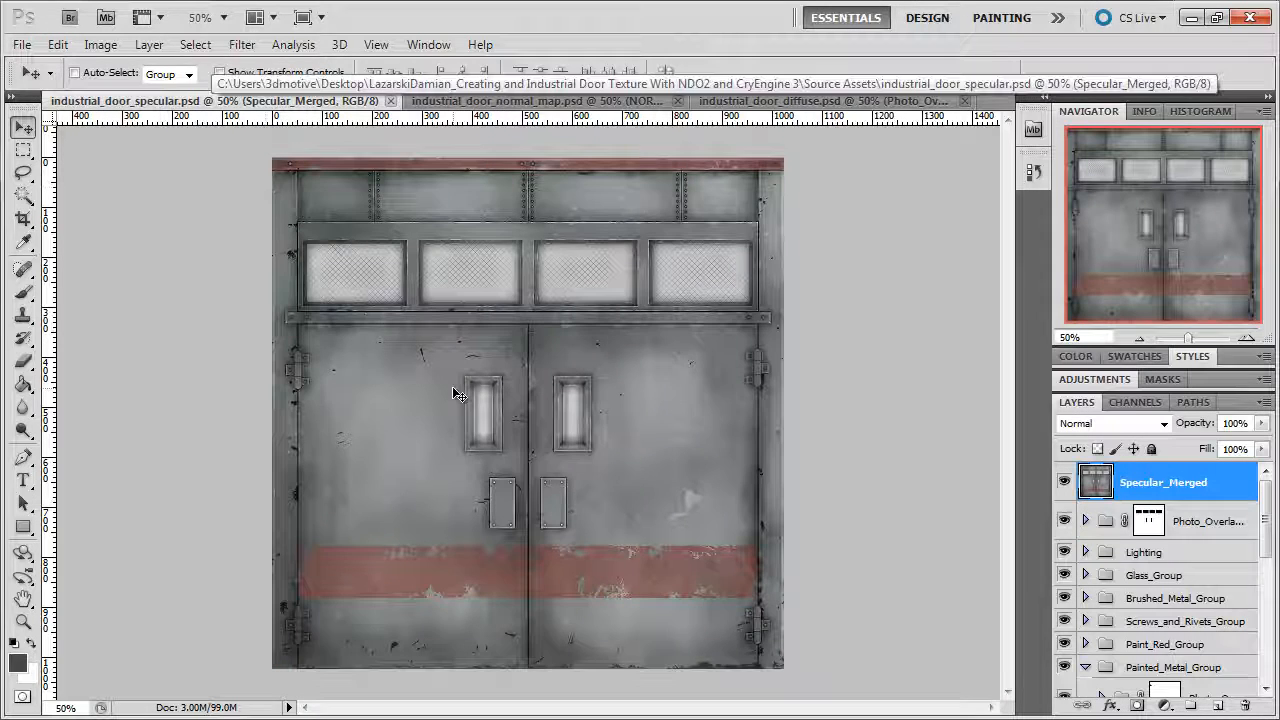
click(21, 44)
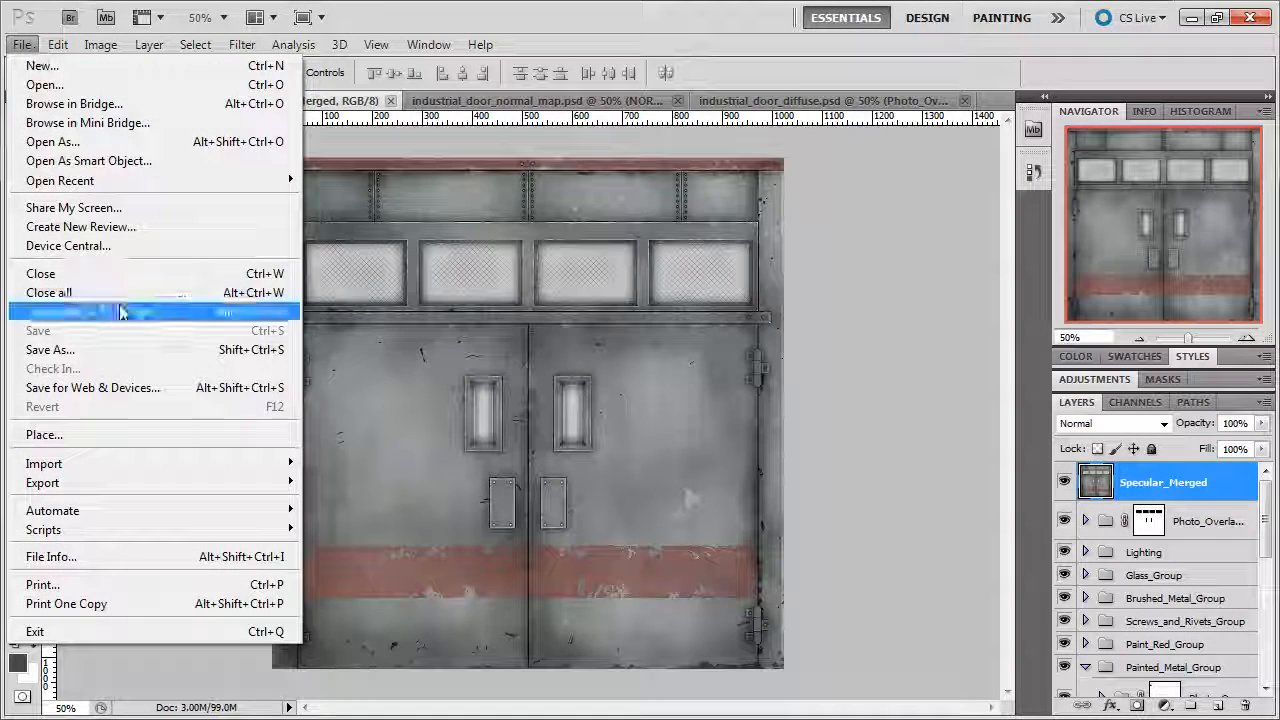
click(124, 348)
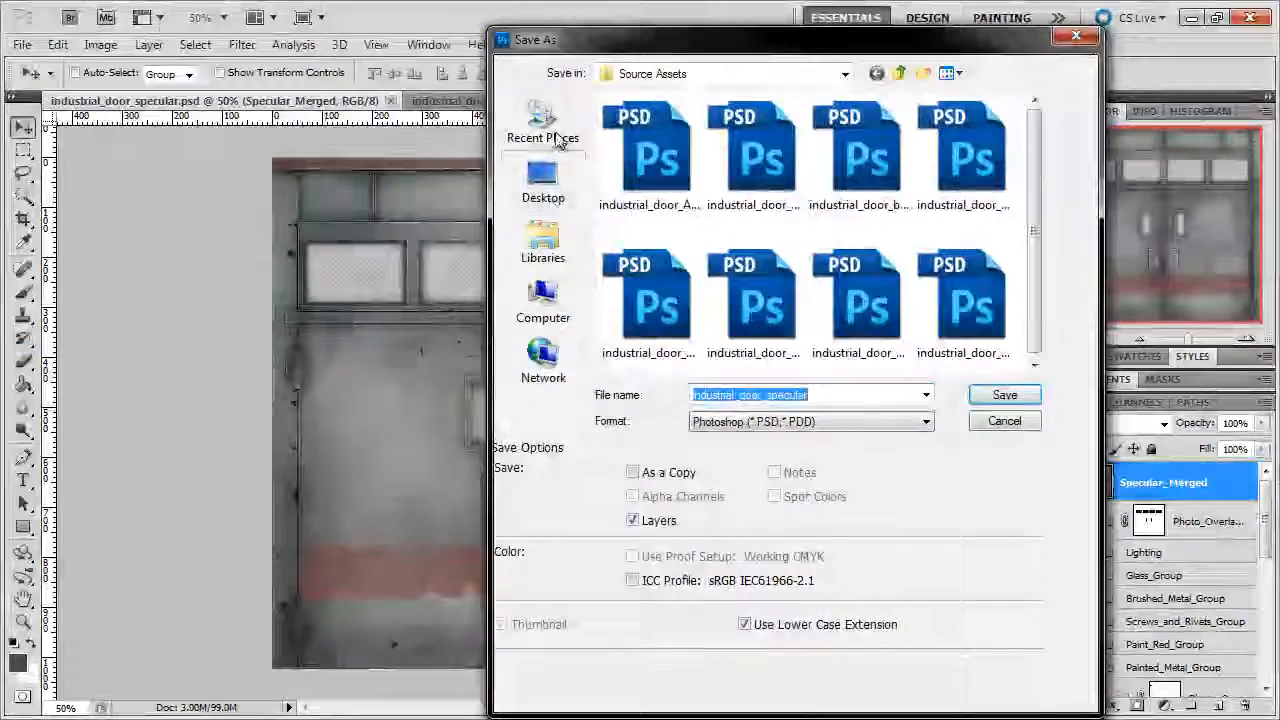
click(546, 190)
double_click(865, 240)
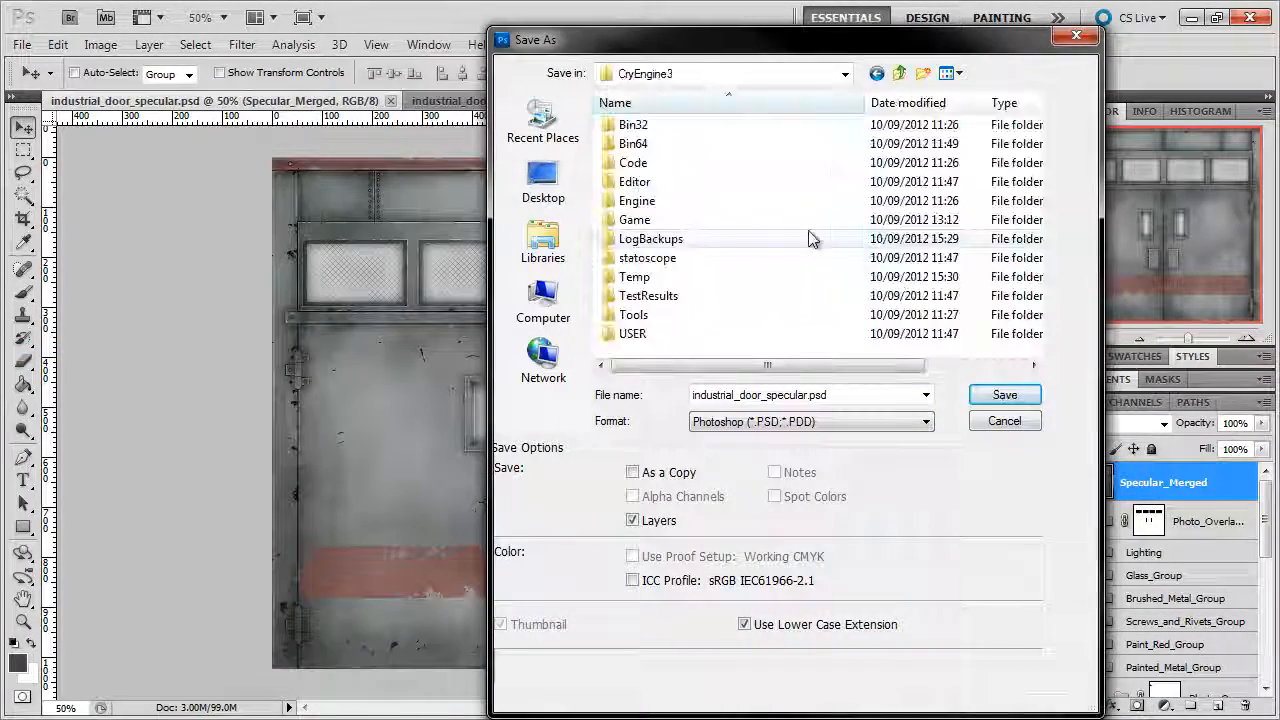
double_click(636, 220)
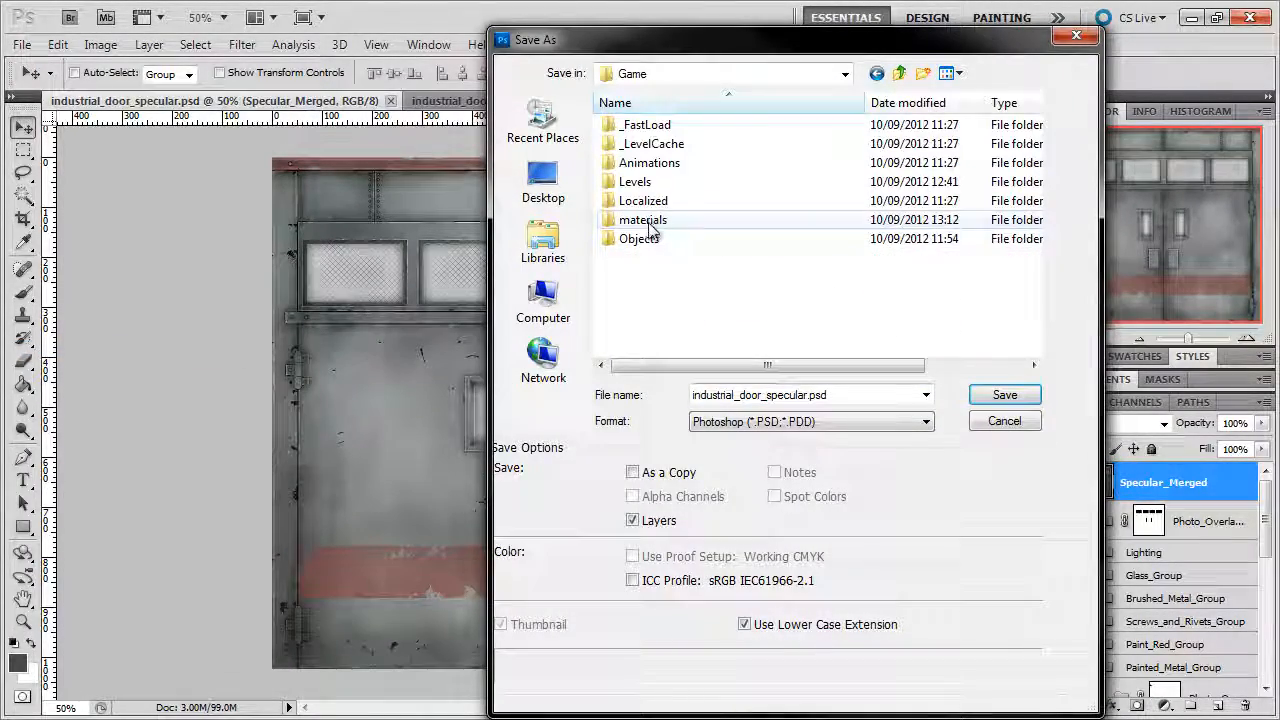
double_click(645, 238)
double_click(648, 125)
Save the specular map in CryTIFPlugin (*.TIF) format under the name industrial_door_spec
click(740, 422)
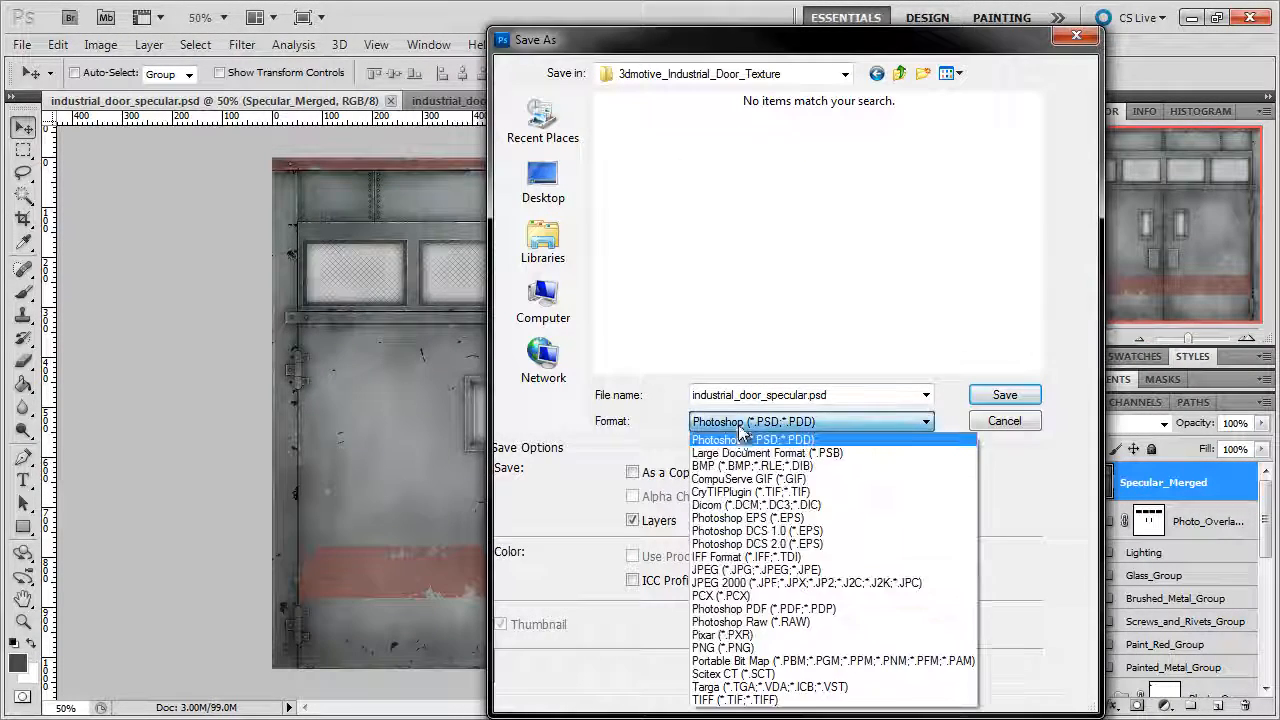
click(775, 450)
click(864, 396)
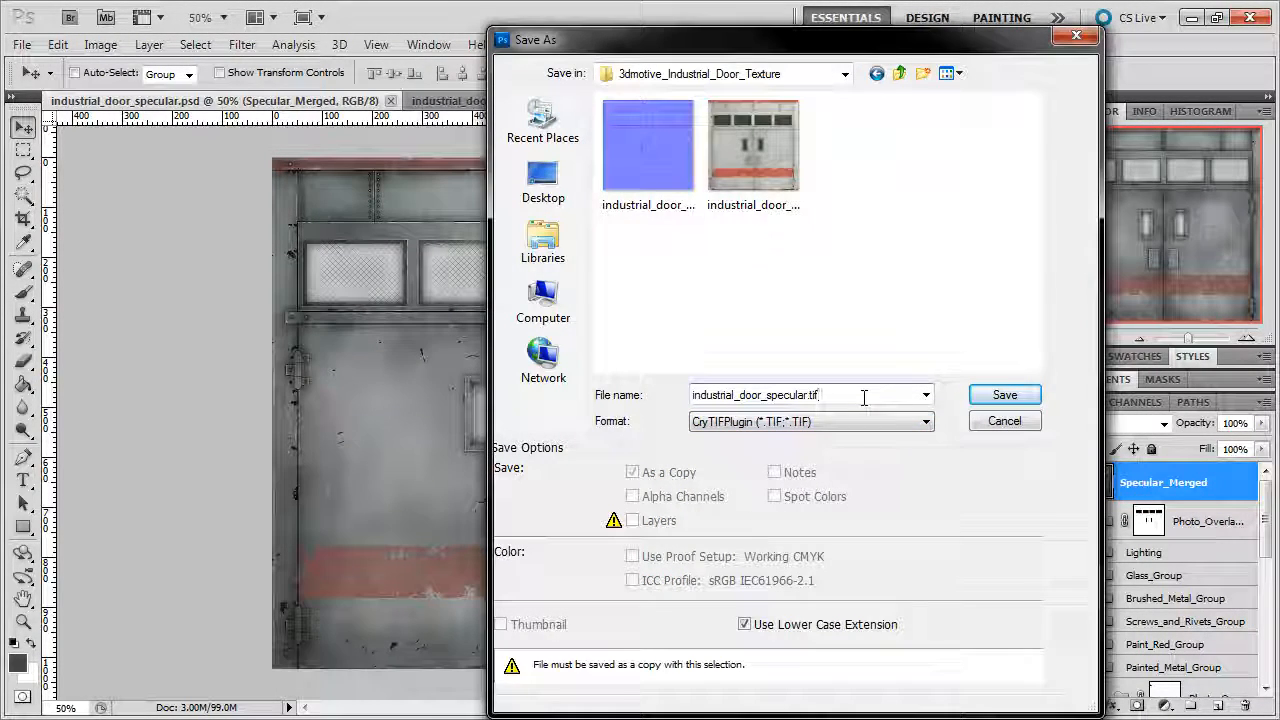
key(BackSpace)
key(BackSpace)
key(BackSpace)
key(BackSpace)
key(BackSpace)
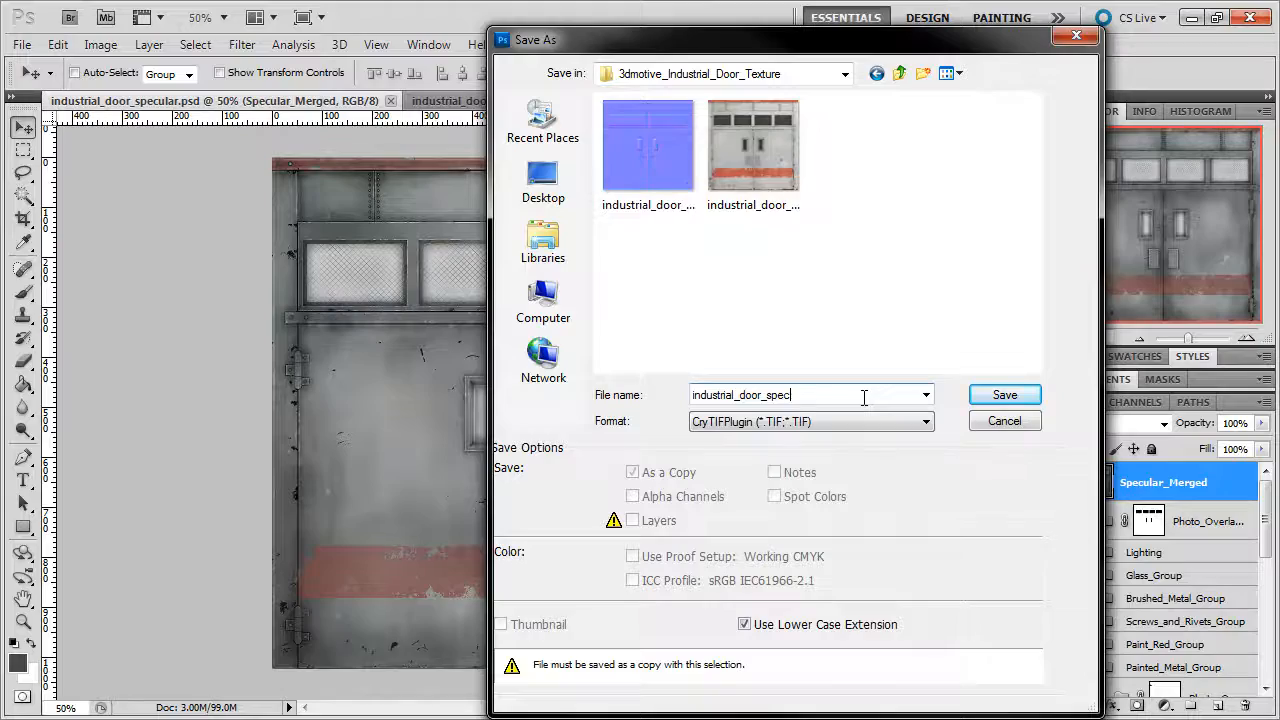
click(1005, 395)
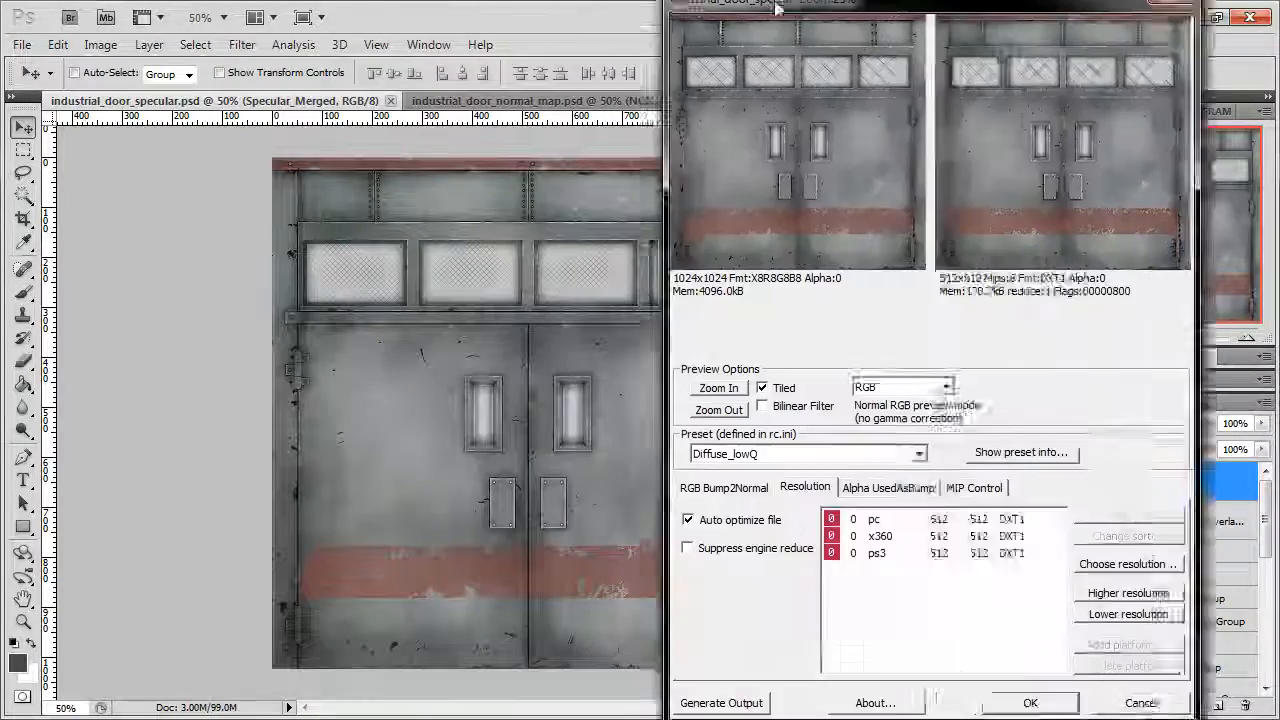
Export the specular map with the Specular_highQ preset and the pc resolution raised to 1024 x 1024
drag(821, 10, 512, 10)
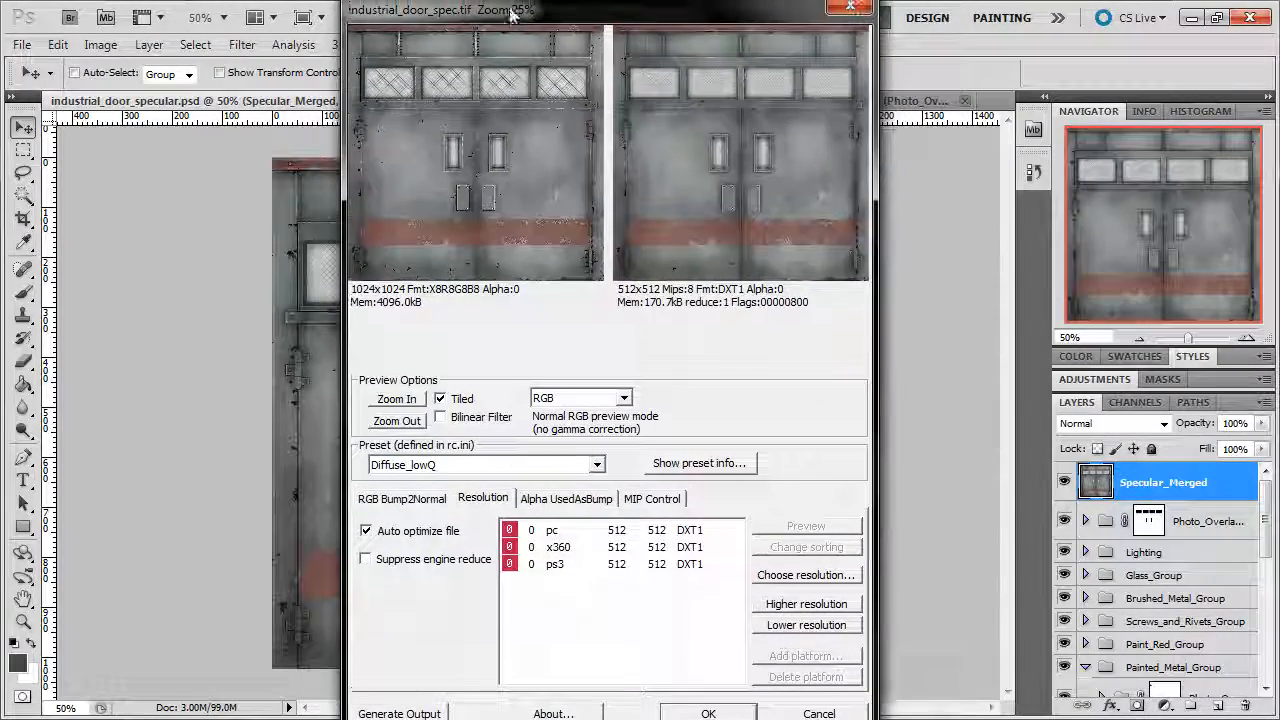
click(500, 465)
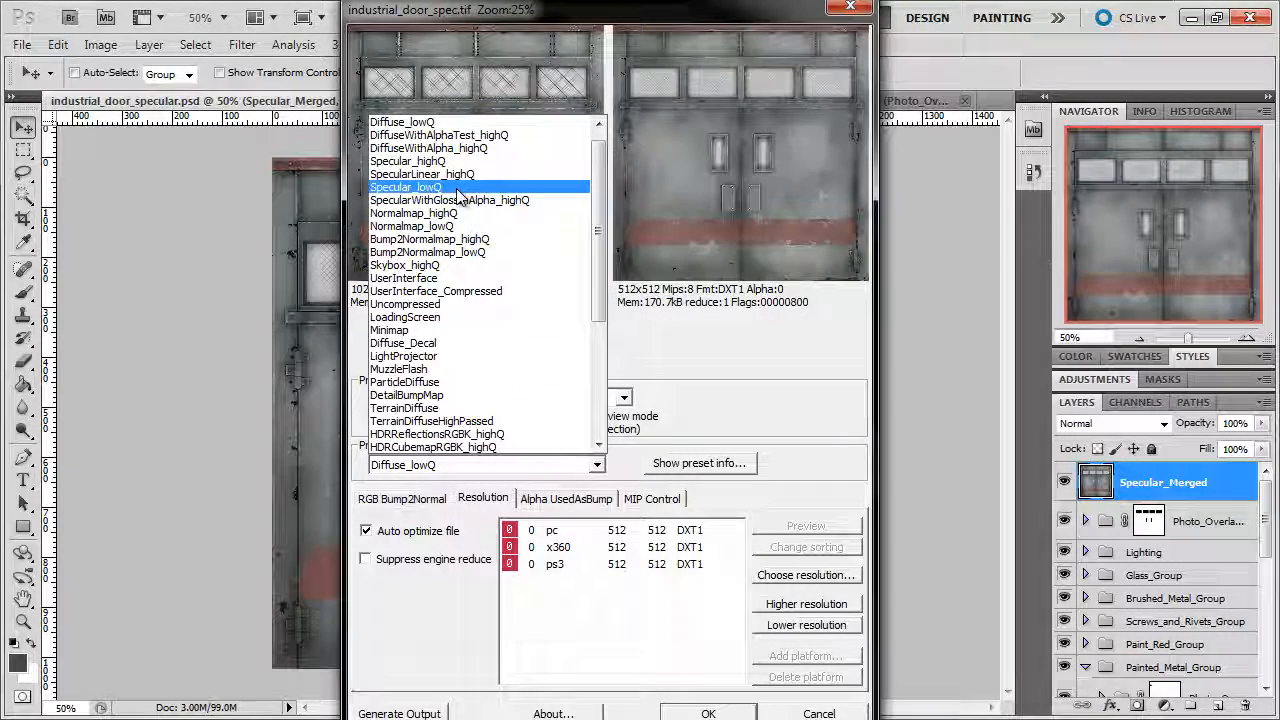
click(458, 161)
click(565, 538)
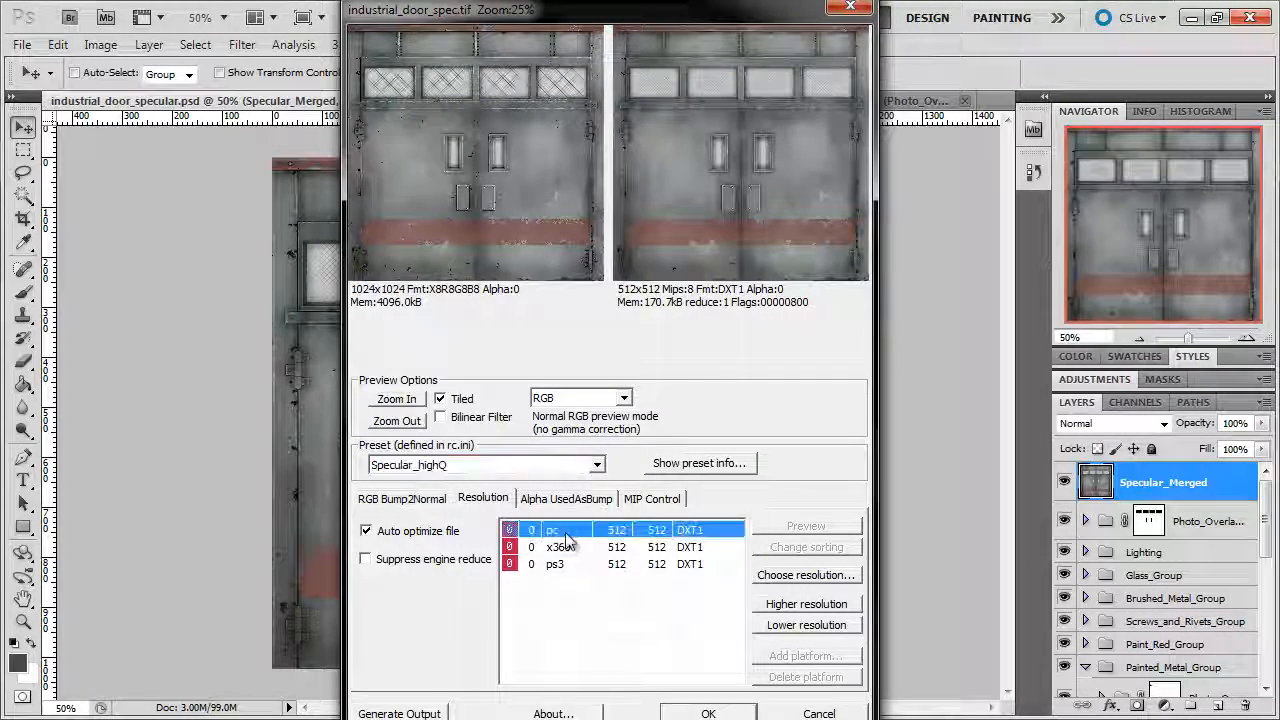
click(806, 604)
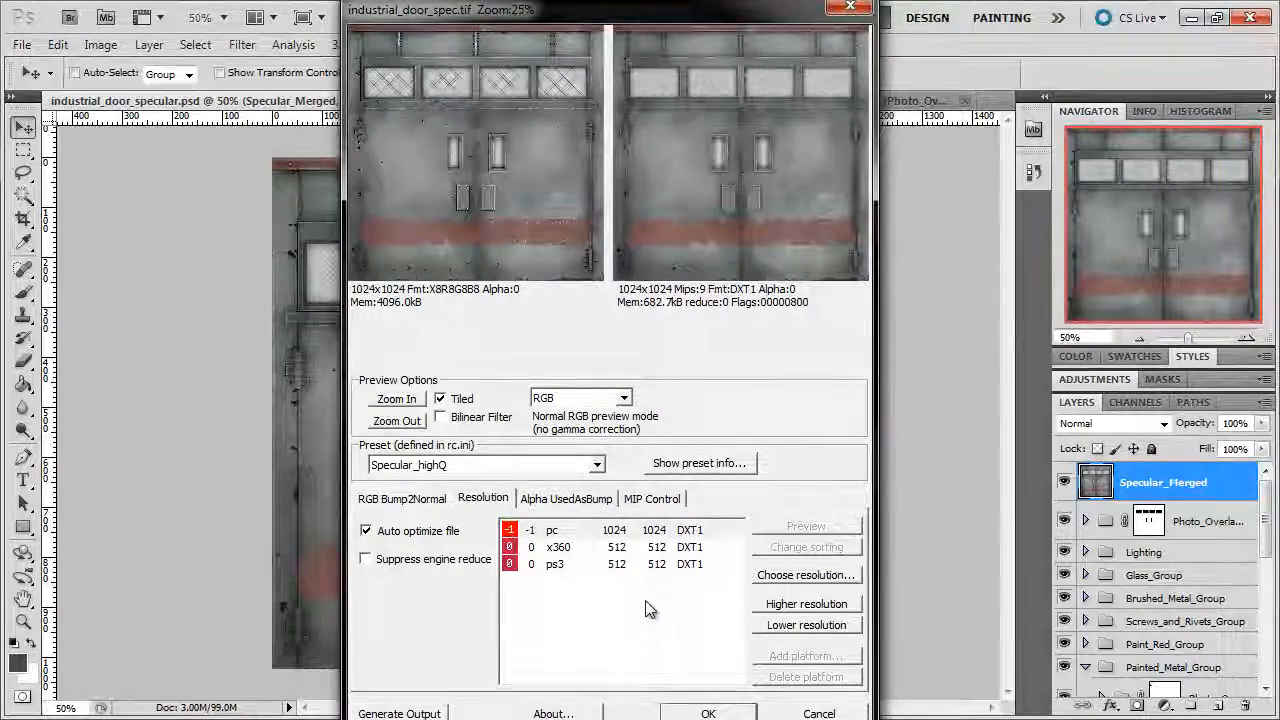
click(700, 712)
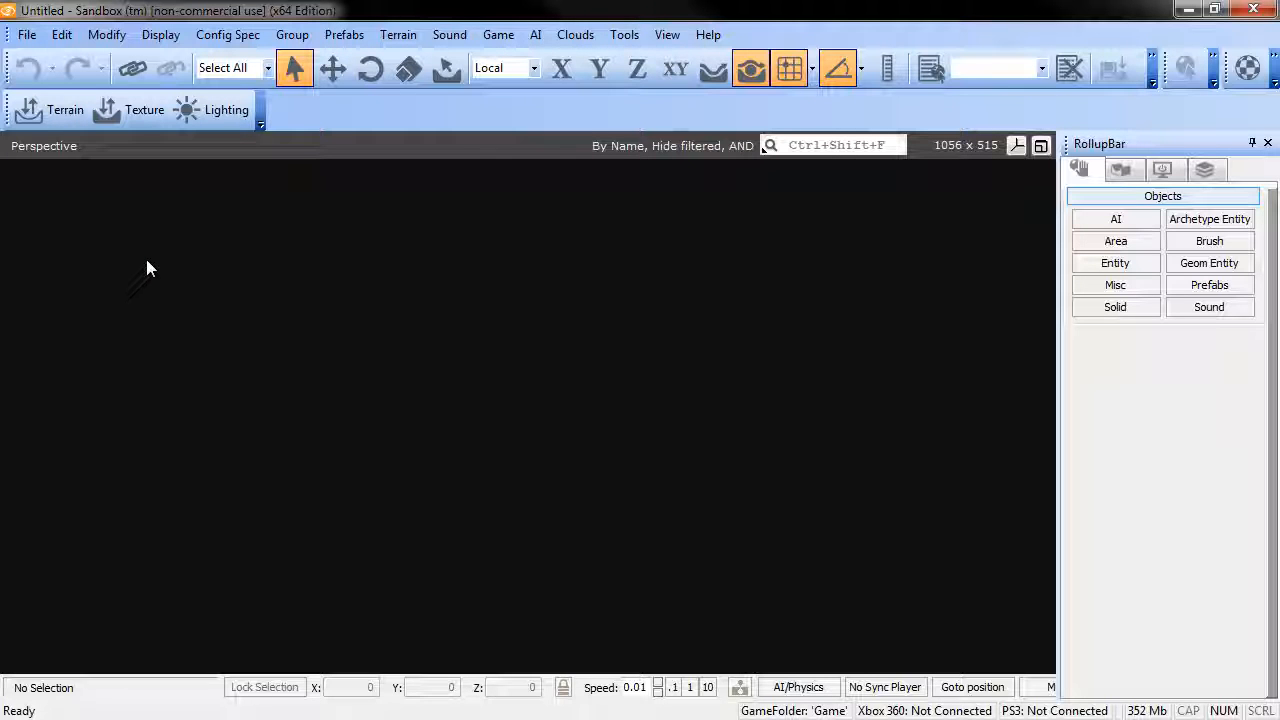
Switch to the CryEngine Sandbox editor and open the level 3dmotive_Industrial_Door_Texture.cry from its folder in Levels
click(27, 34)
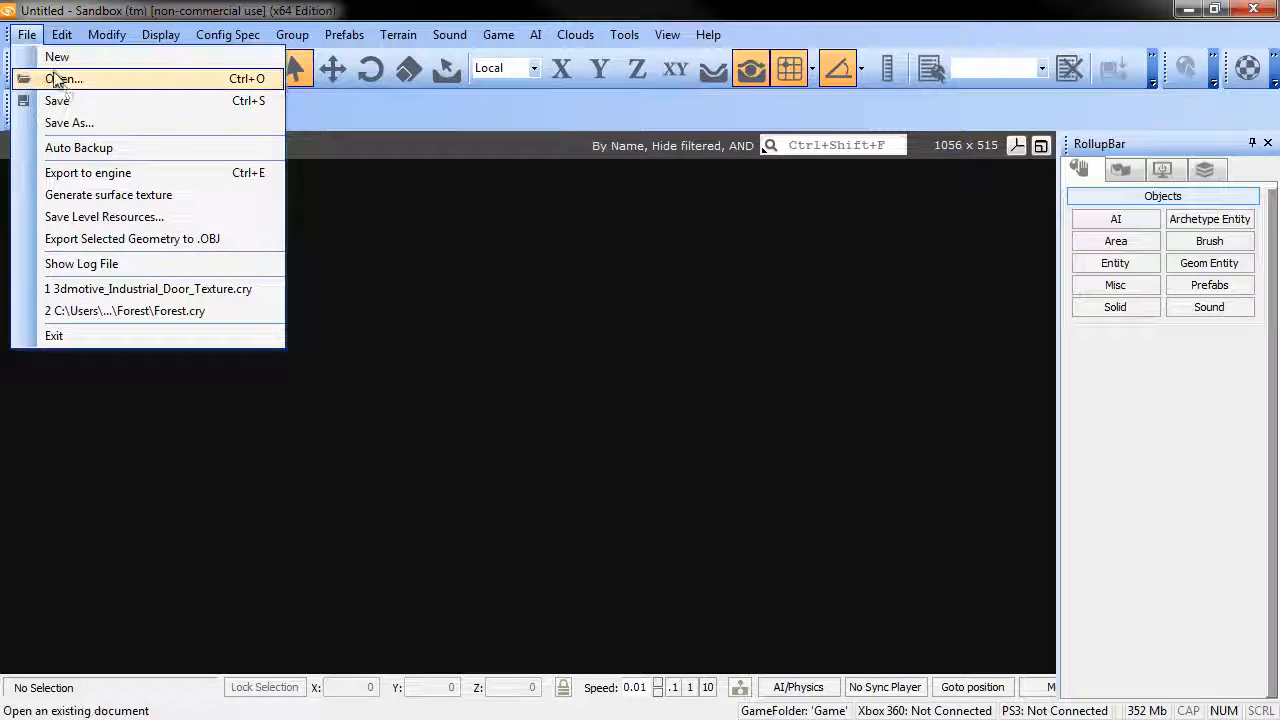
click(60, 80)
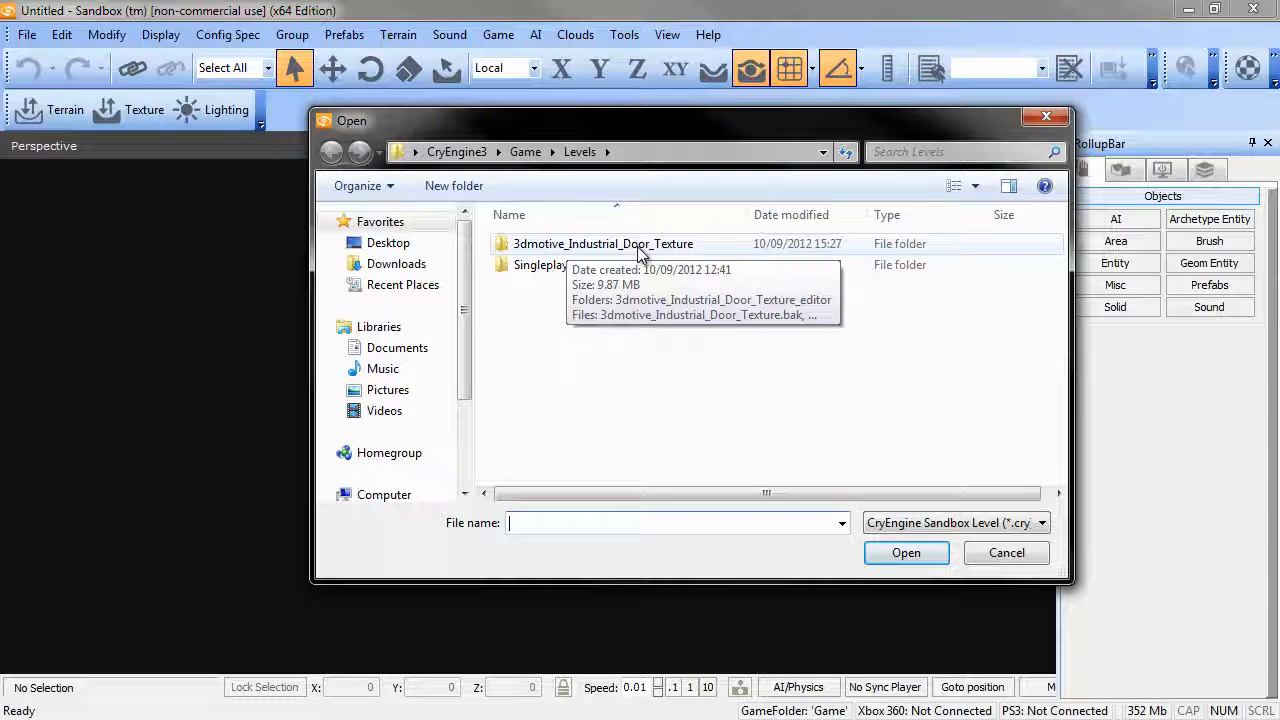
click(640, 252)
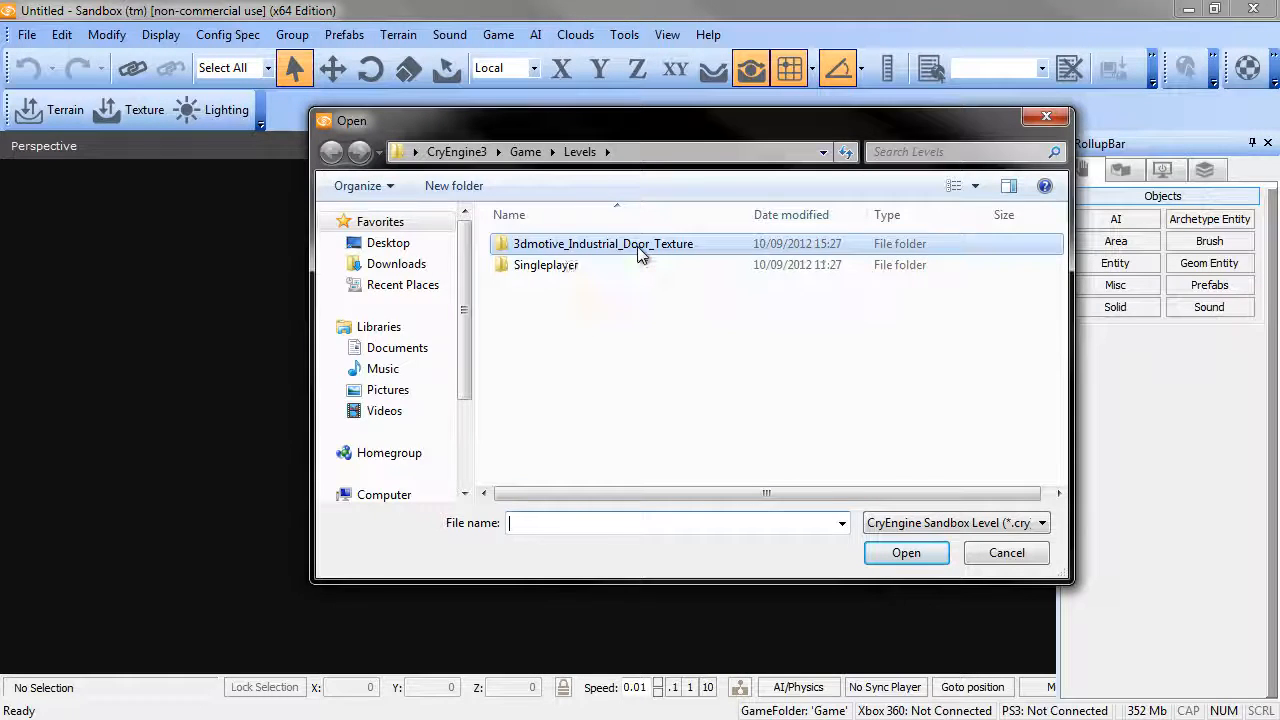
double_click(640, 252)
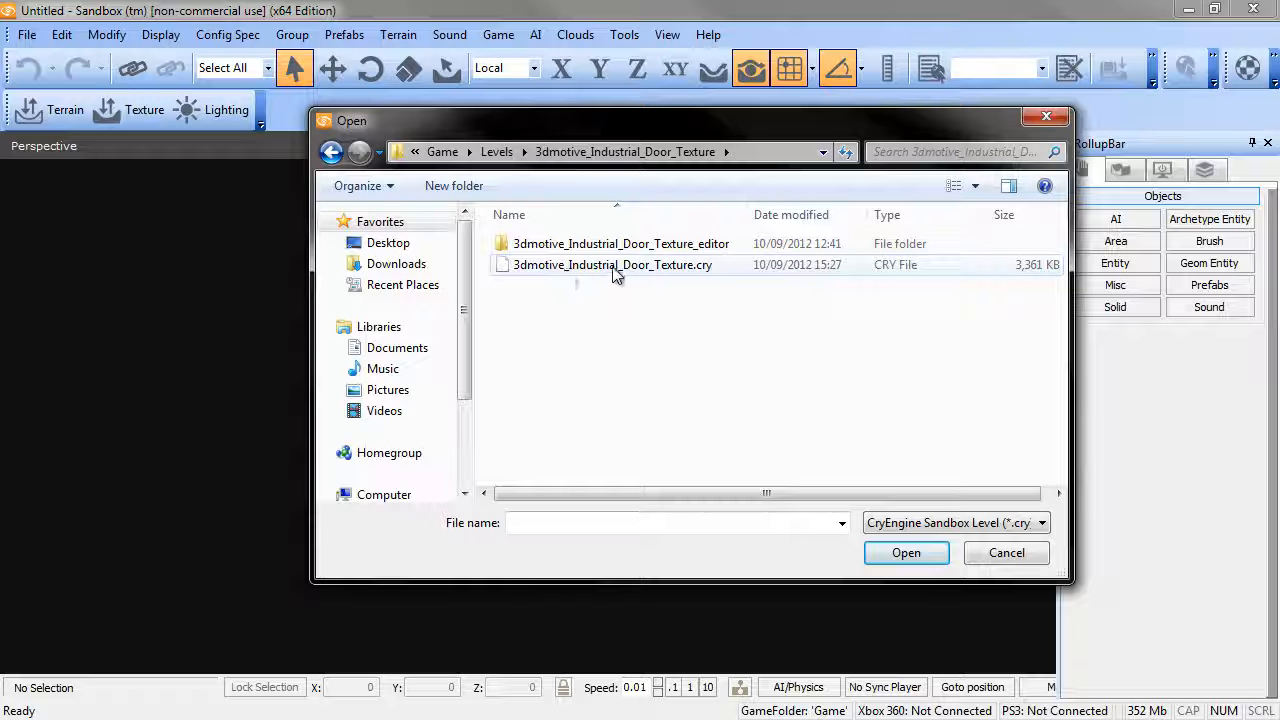
click(616, 266)
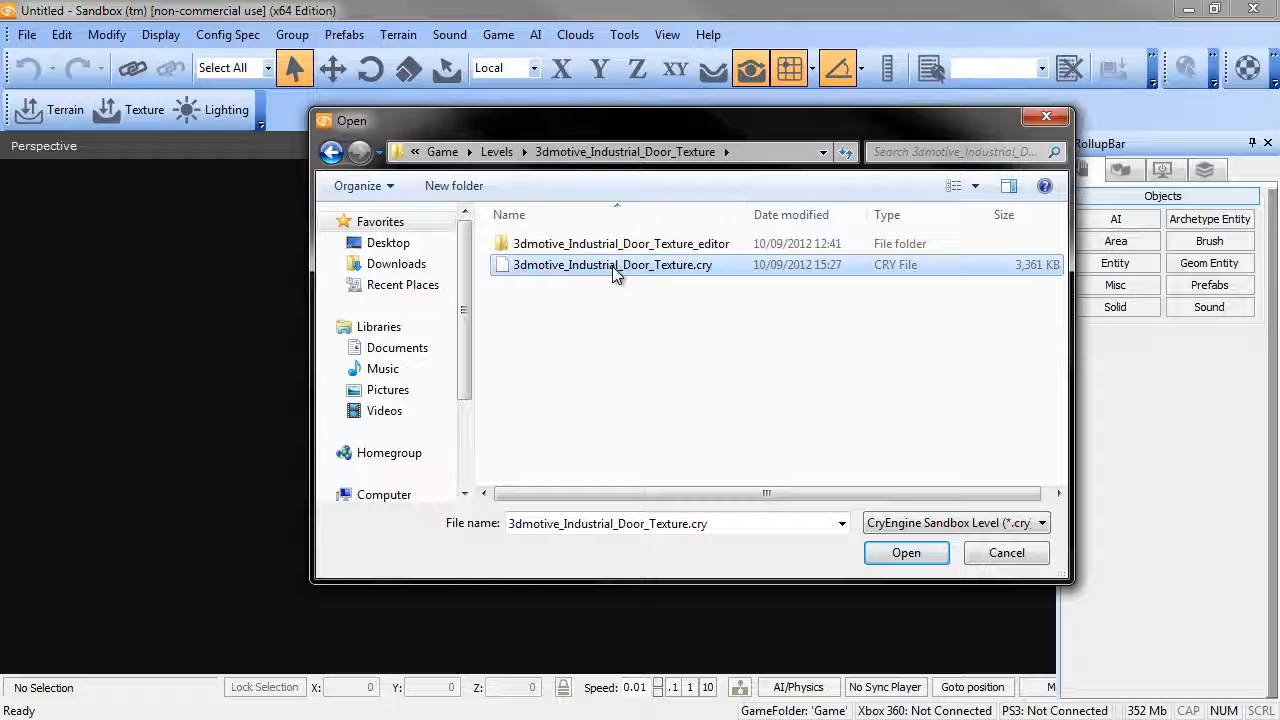
double_click(614, 266)
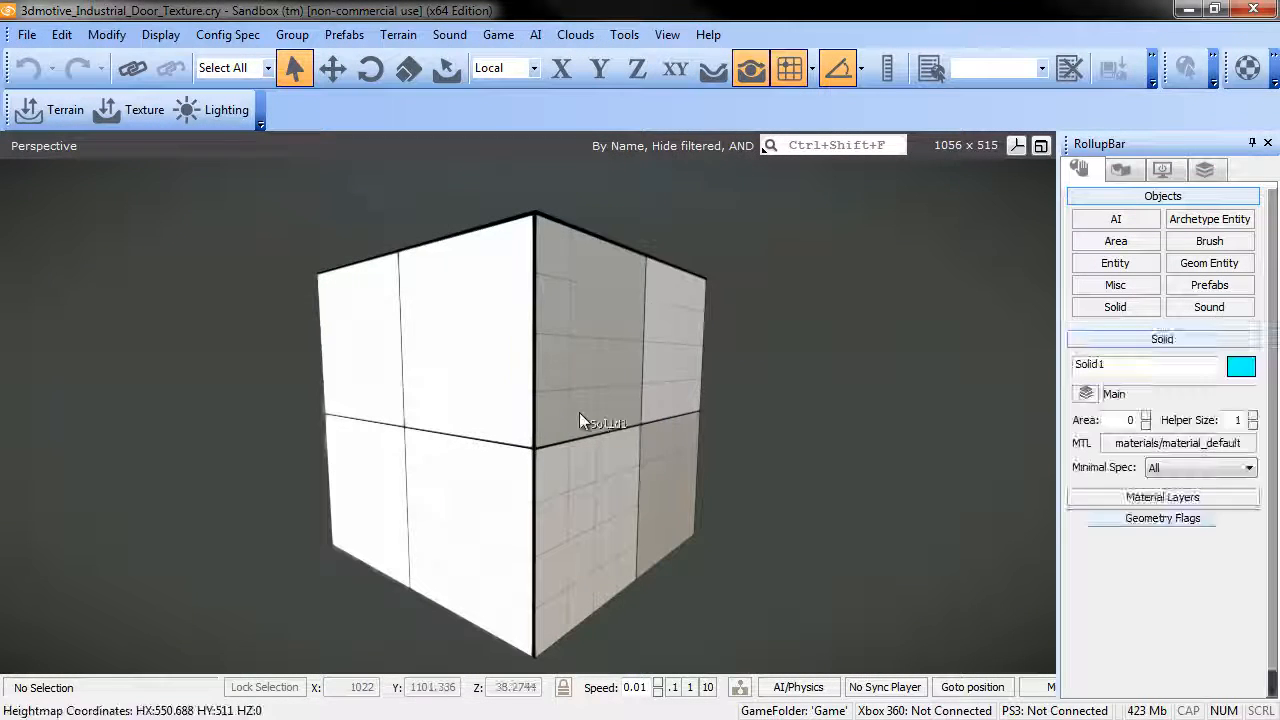
click(580, 413)
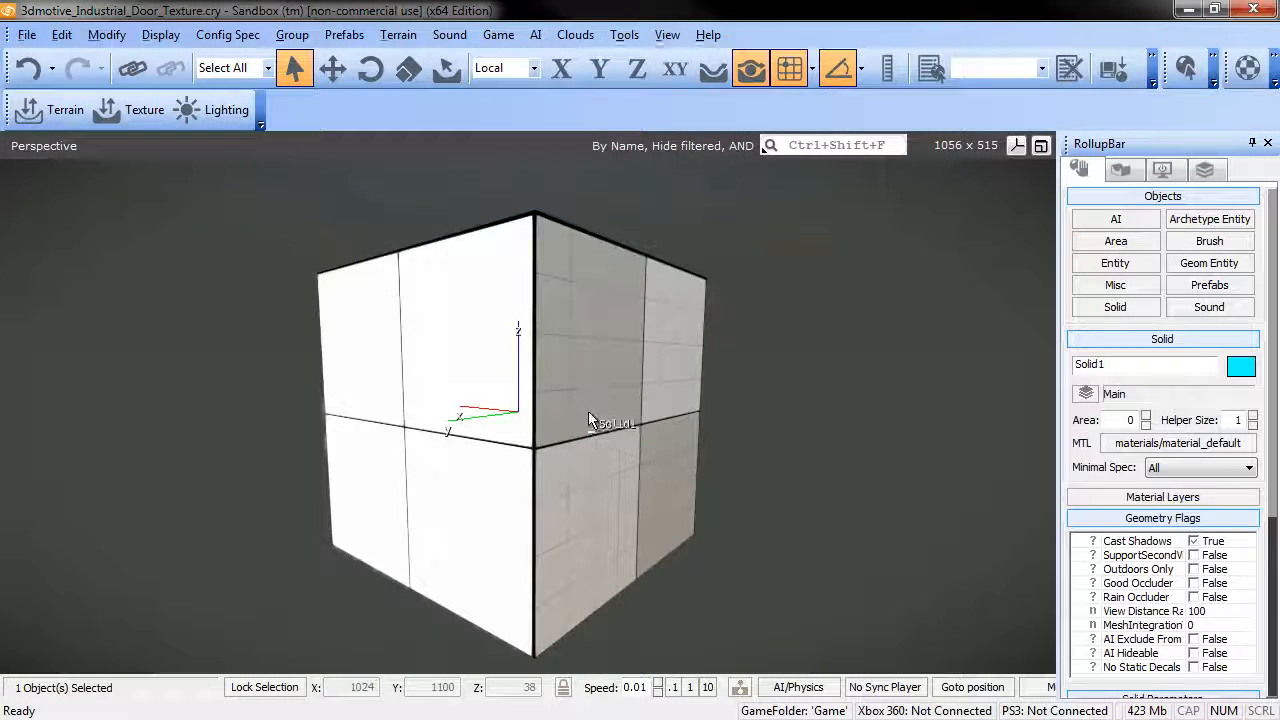
alt+middle_drag(660, 427, 710, 462)
click(808, 420)
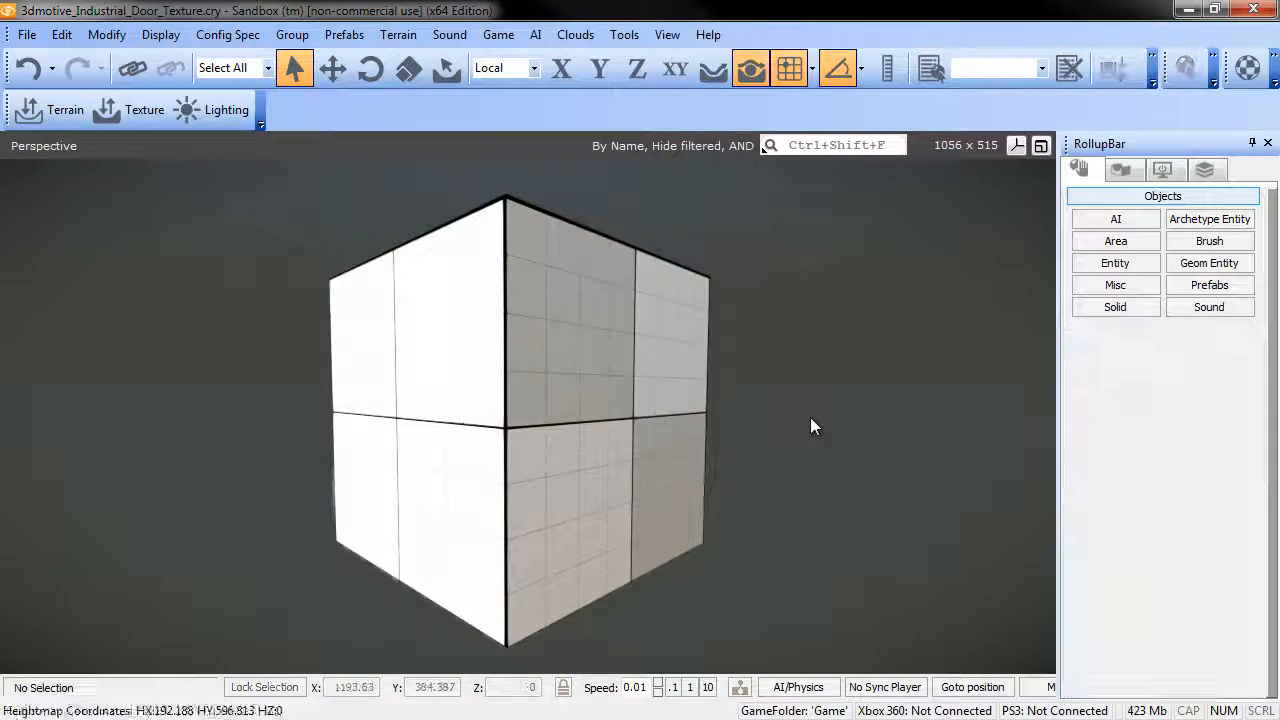
alt+middle_drag(668, 414, 656, 407)
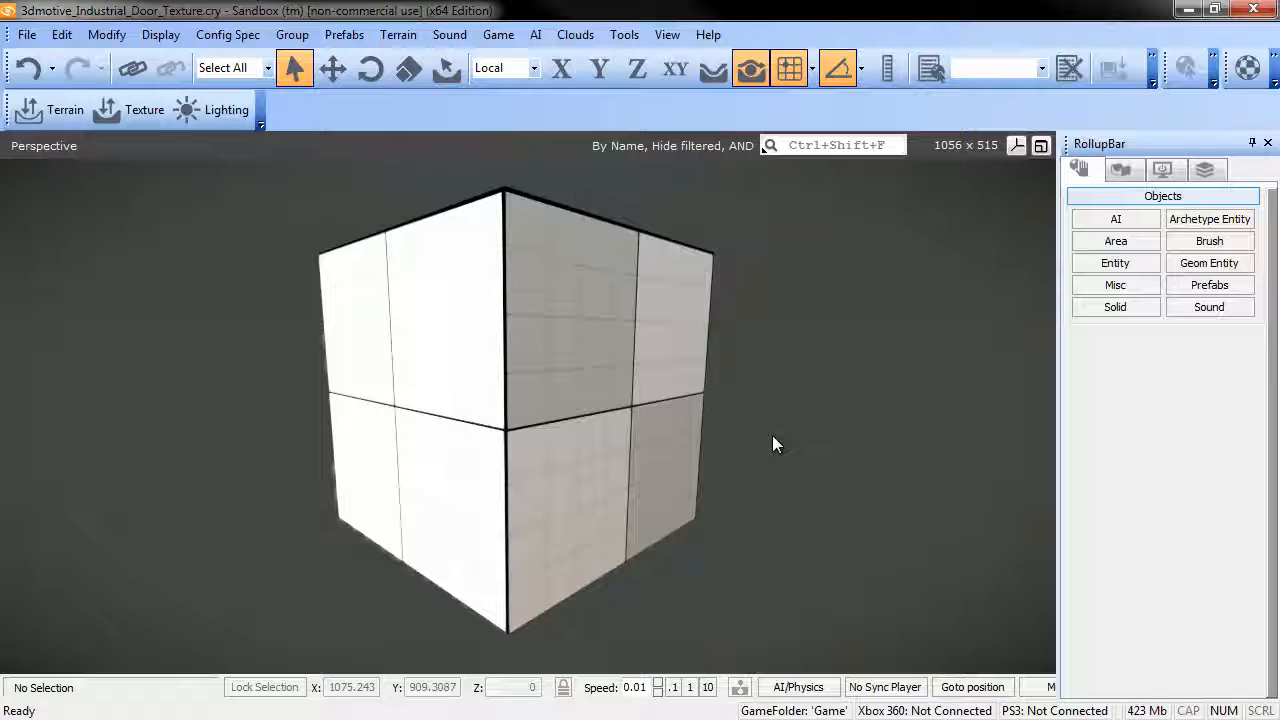
Open the Material Editor and start adding a new material
key(m)
drag(768, 118, 719, 44)
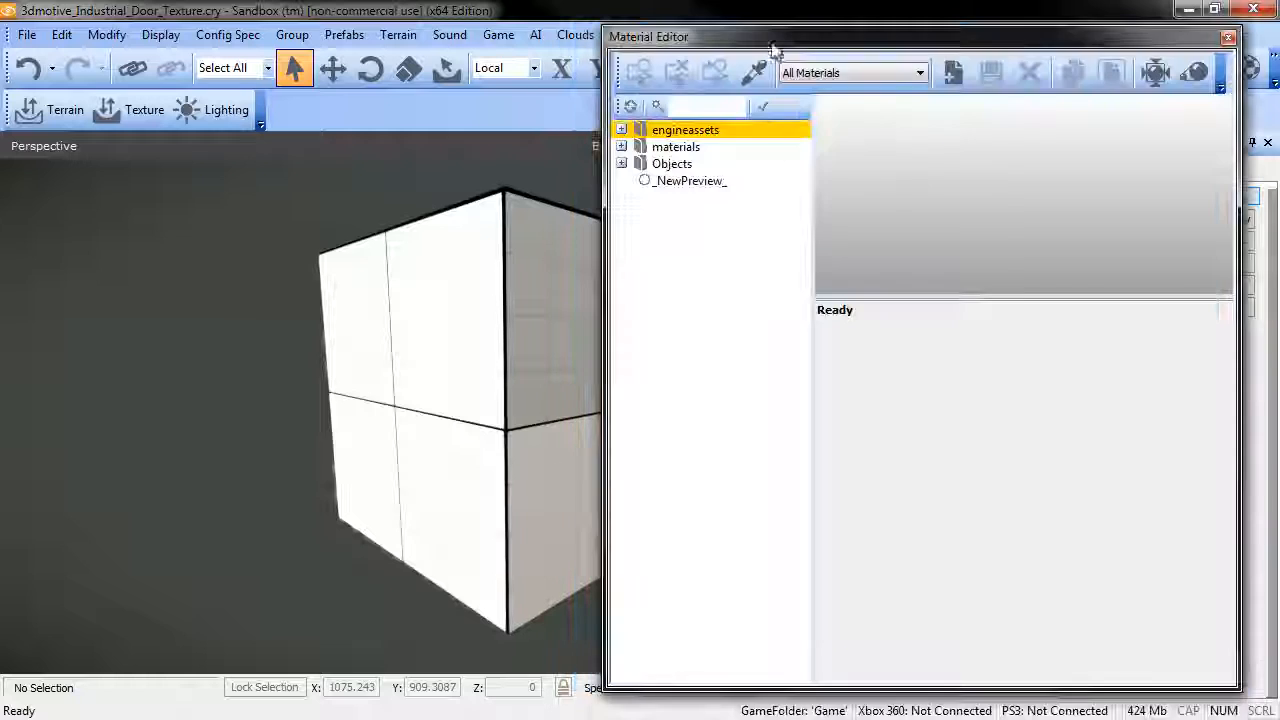
right_click(694, 279)
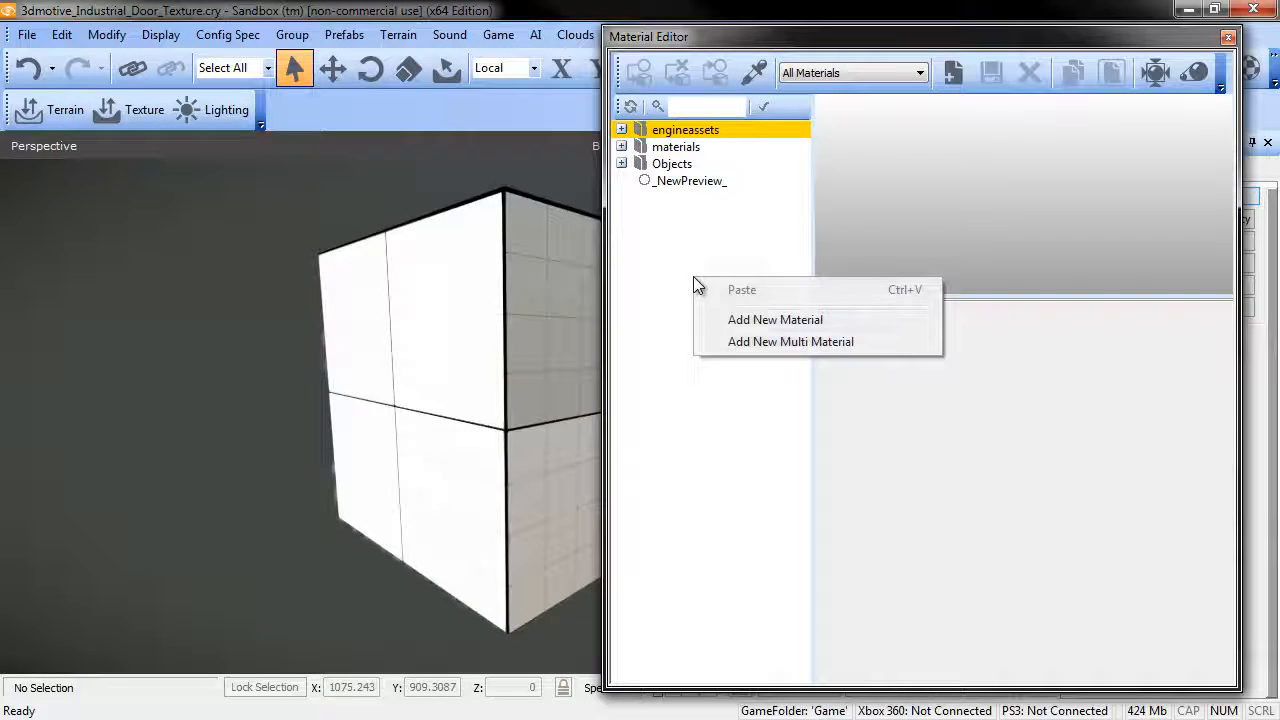
click(757, 320)
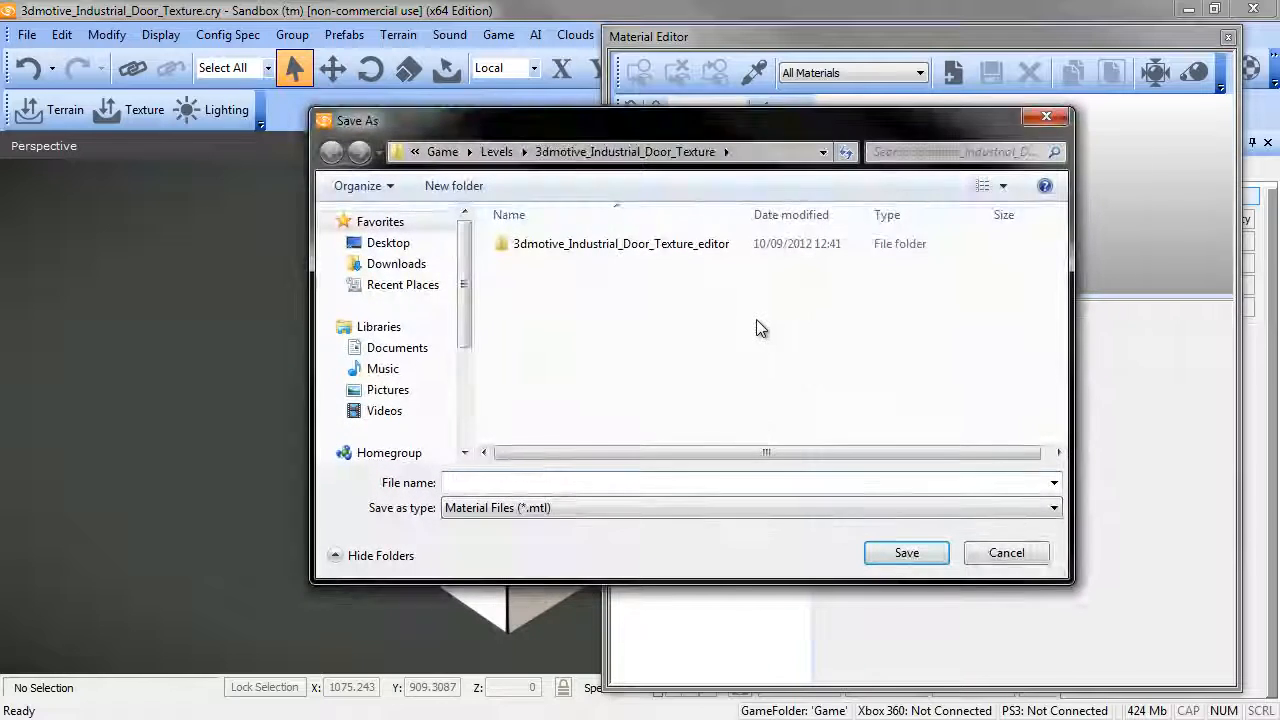
Save the new material as industrial_door in CryEngine3 > Game > Objects > 3dmotive_Industrial_Door_Texture
click(495, 152)
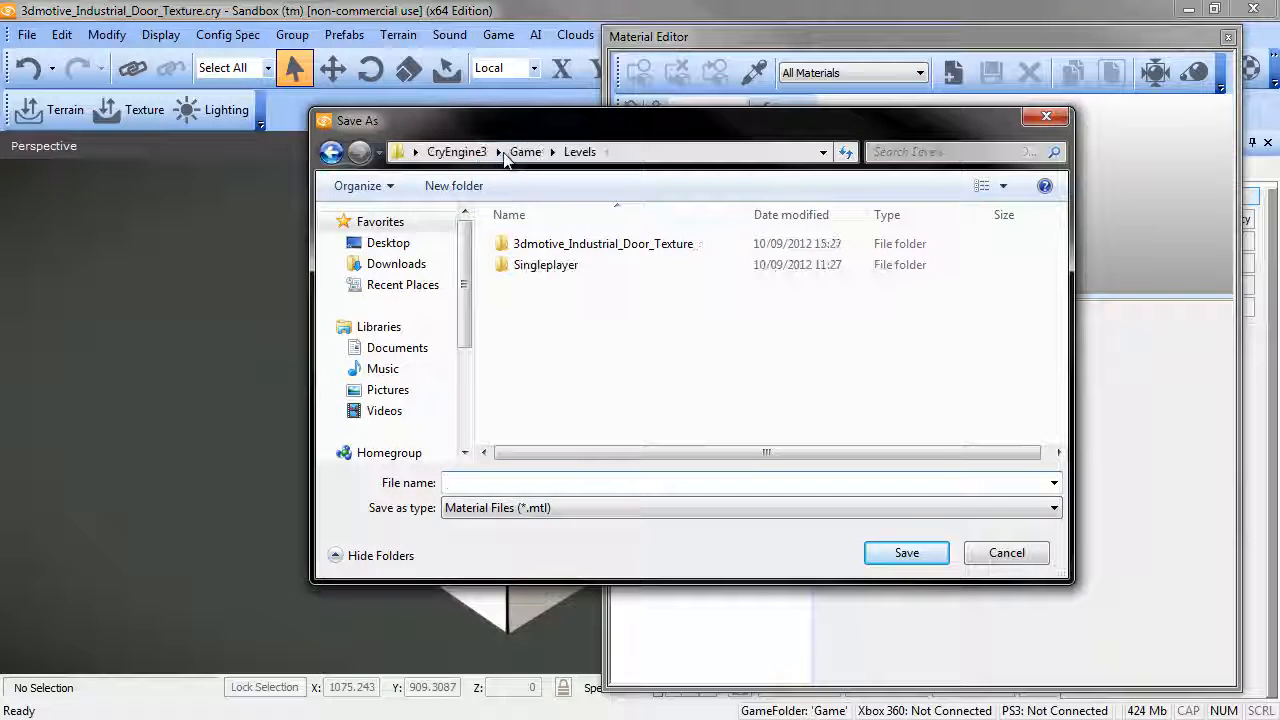
click(527, 152)
double_click(532, 370)
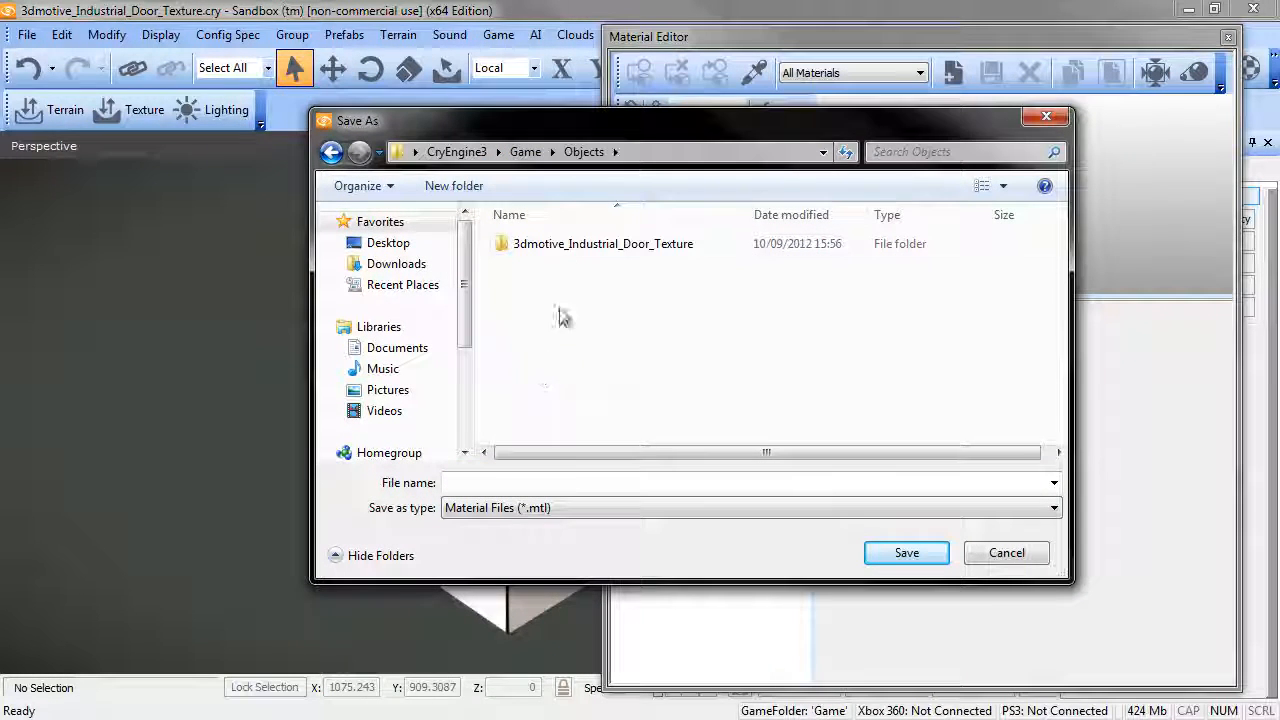
double_click(627, 246)
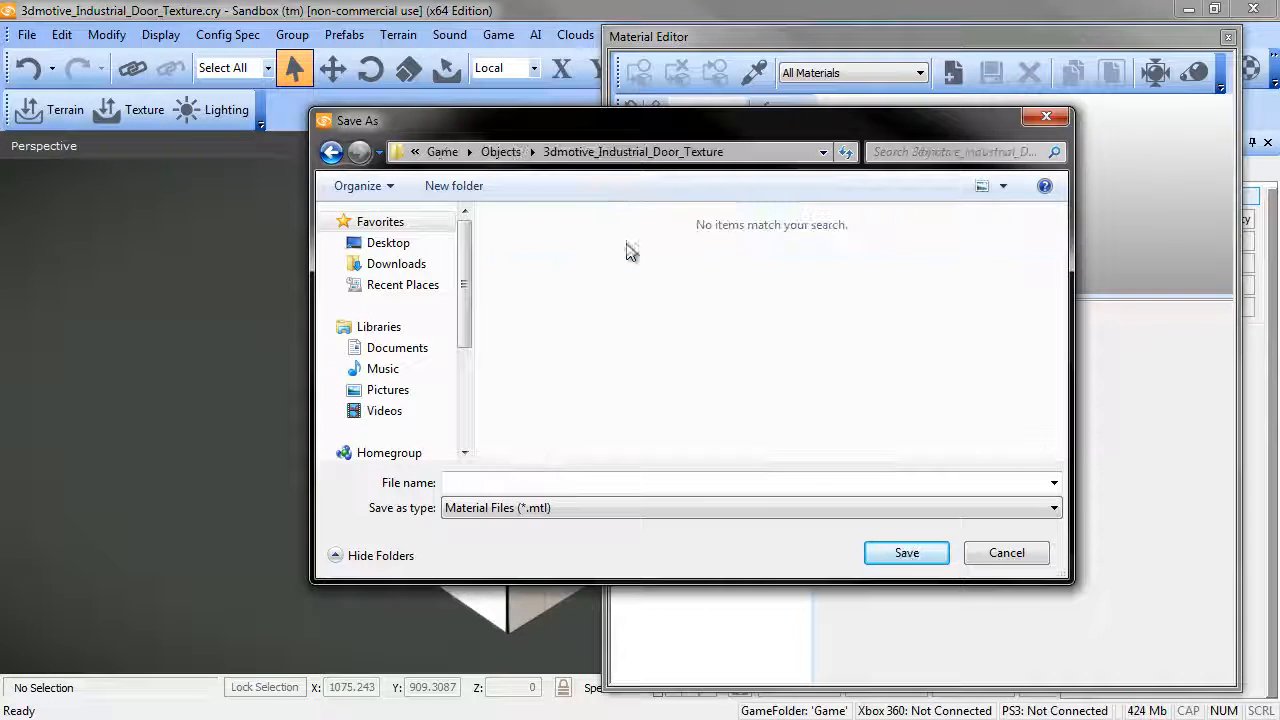
click(537, 485)
text(i)
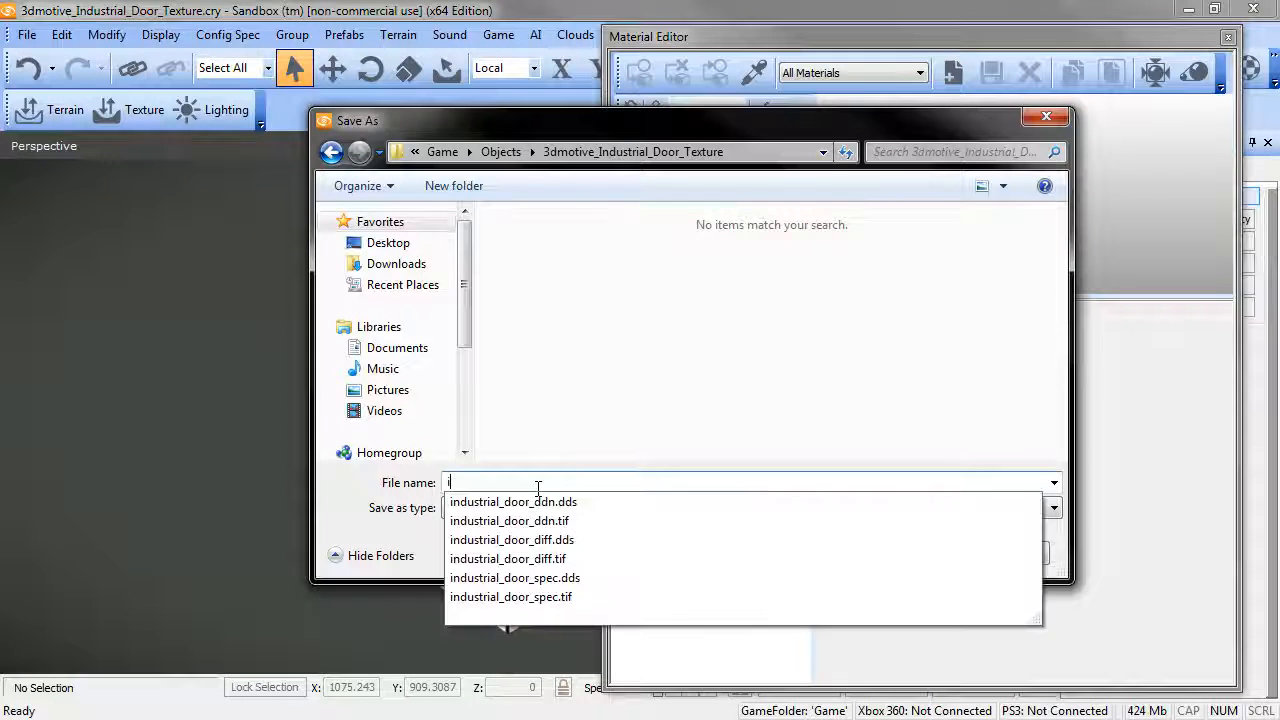
text(ndustr)
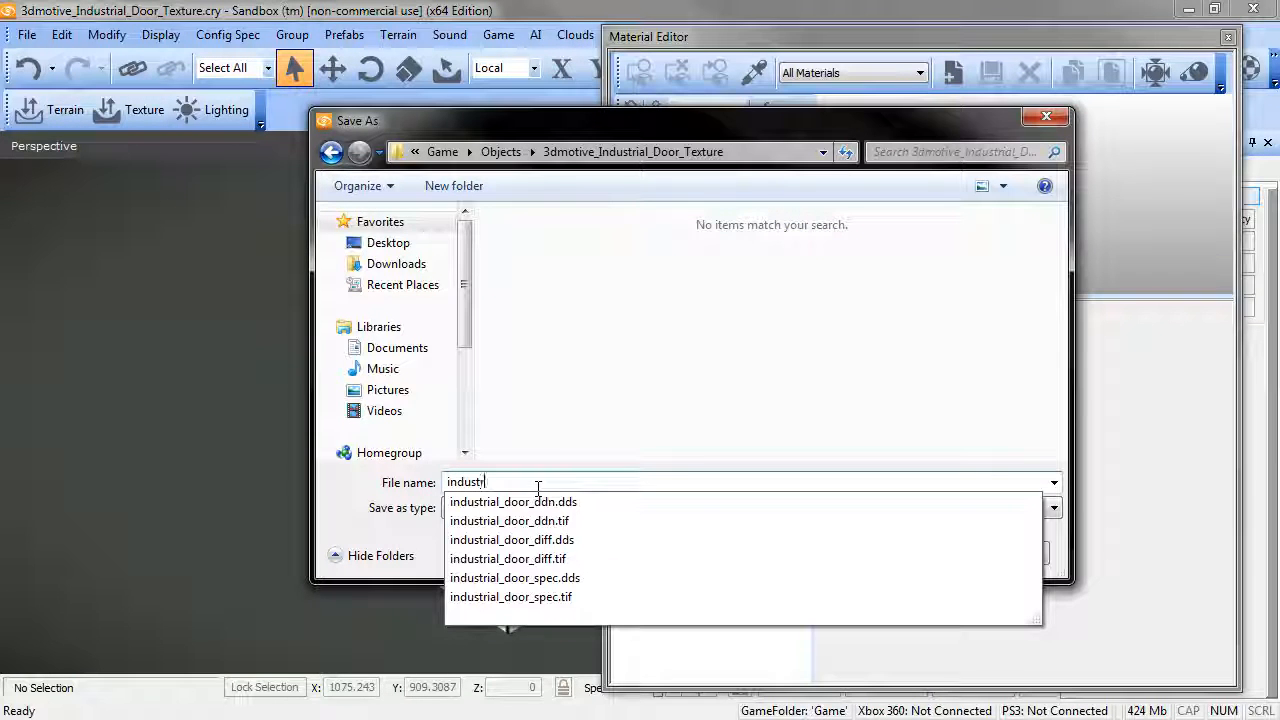
text(ial_do)
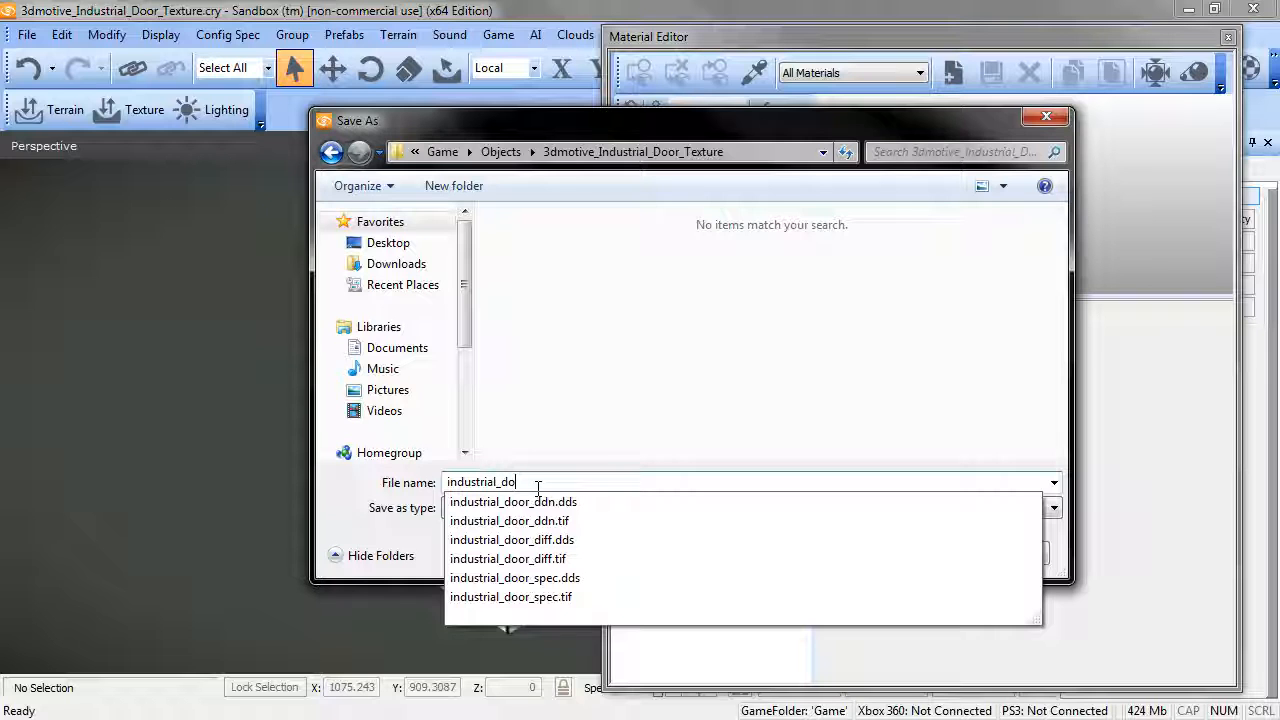
text(or)
key(Return)
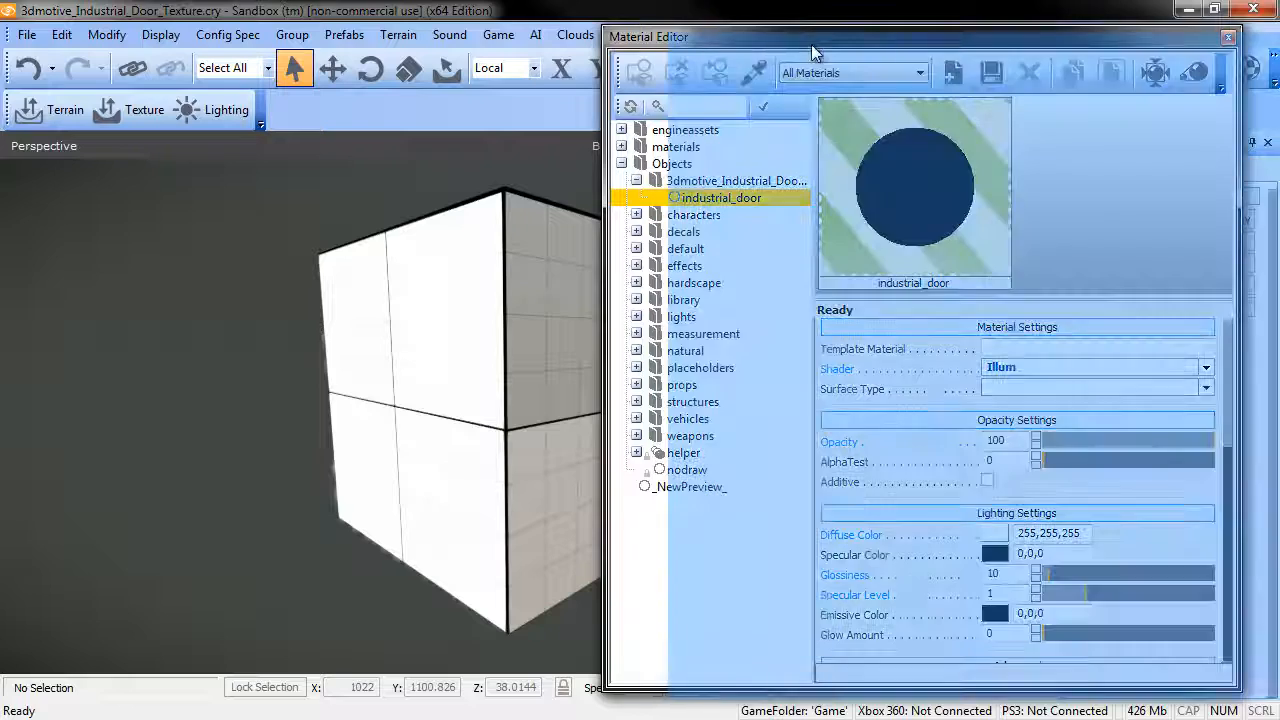
Assign the industrial_door material to the solid cube in the level
drag(811, 44, 894, 54)
click(524, 367)
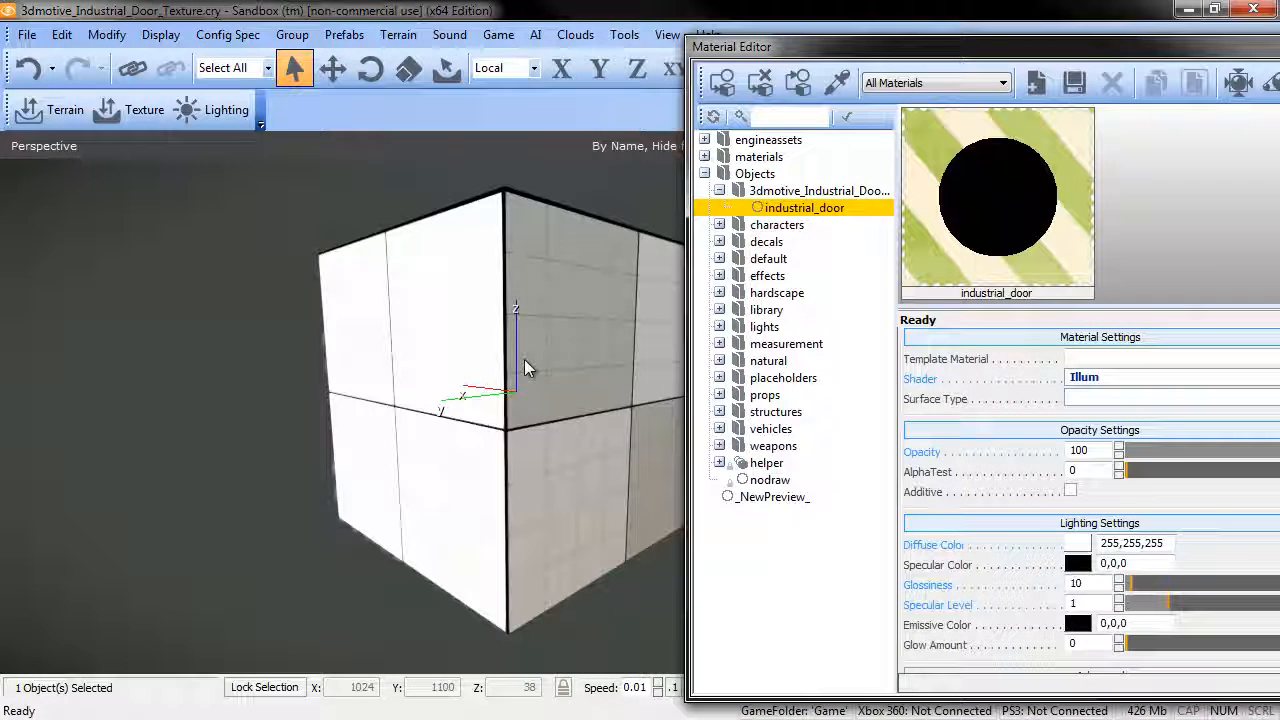
right_click(790, 210)
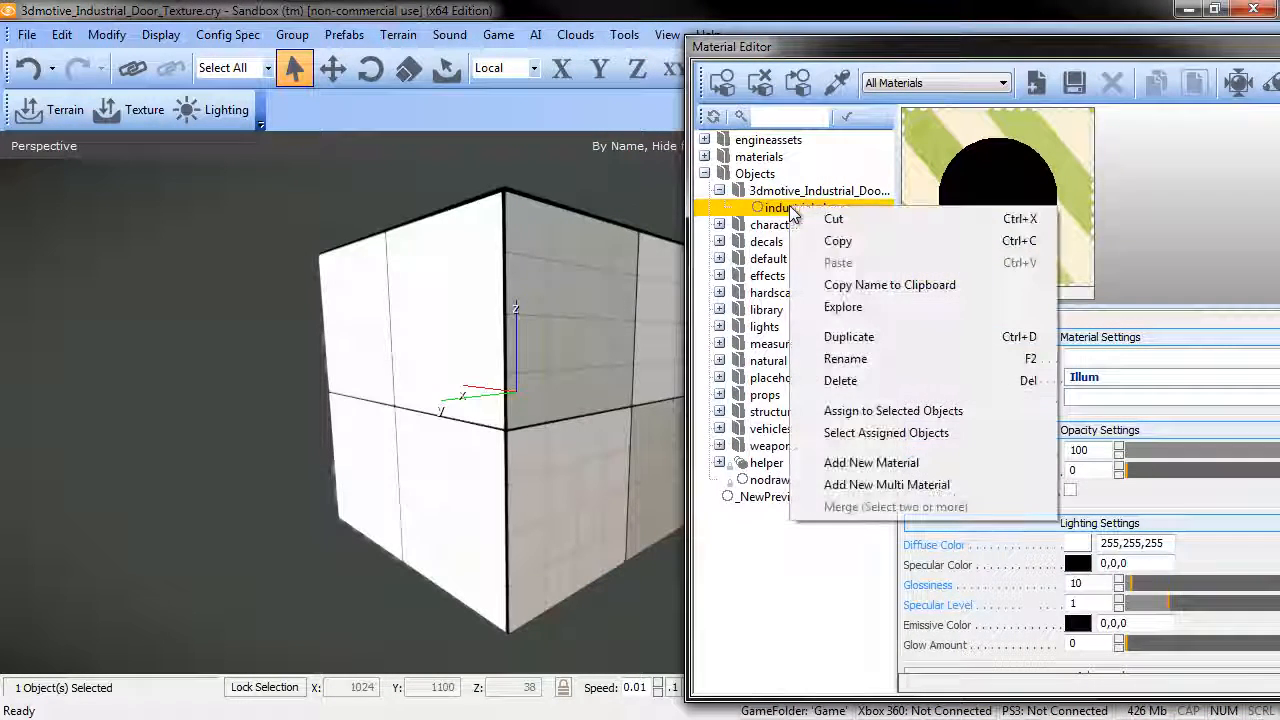
click(893, 411)
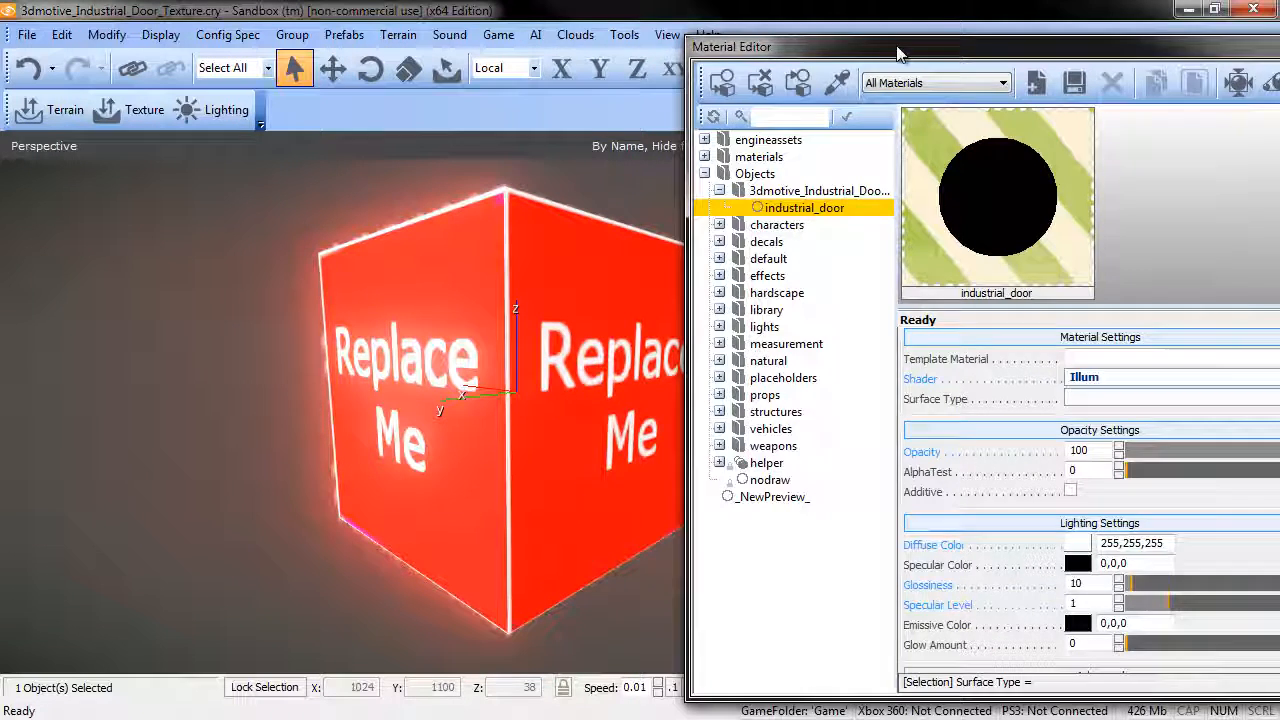
Load industrial_door_diff.tif from Game/Objects/3dmotive_Industrial_Door_Texture as the industrial_door material's Diffuse texture map
drag(900, 46, 815, 27)
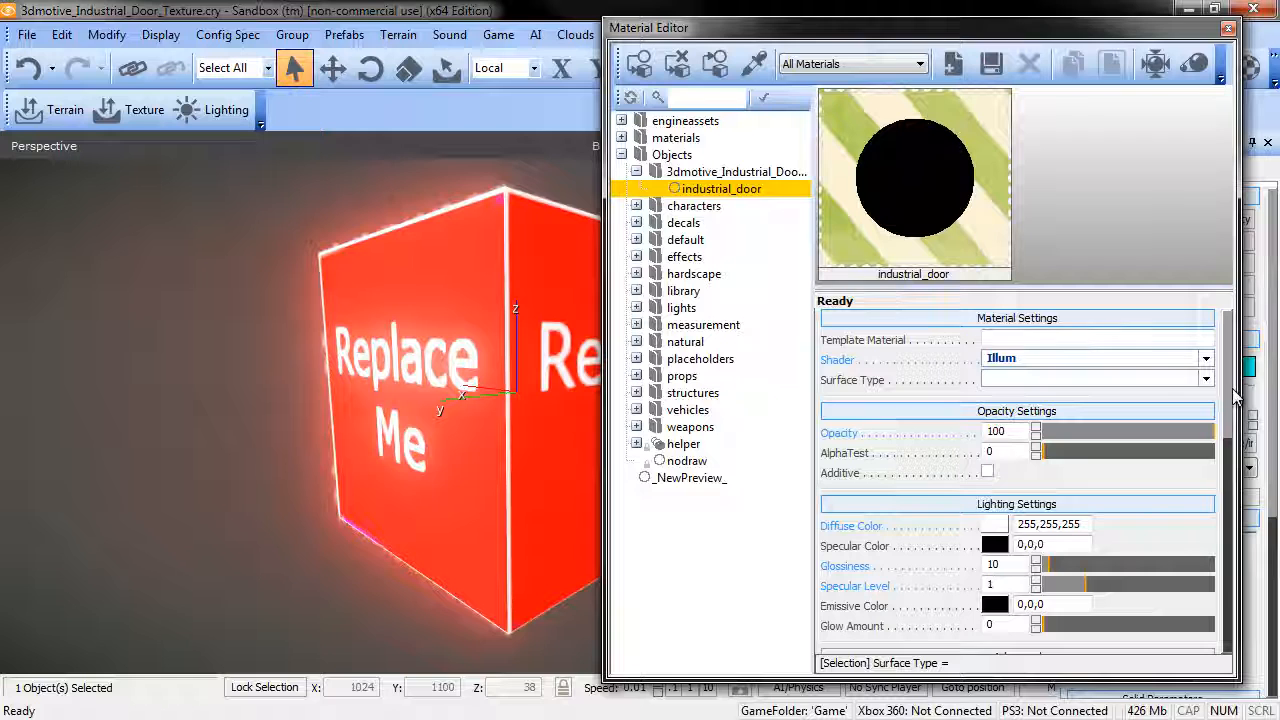
drag(1231, 389, 1231, 386)
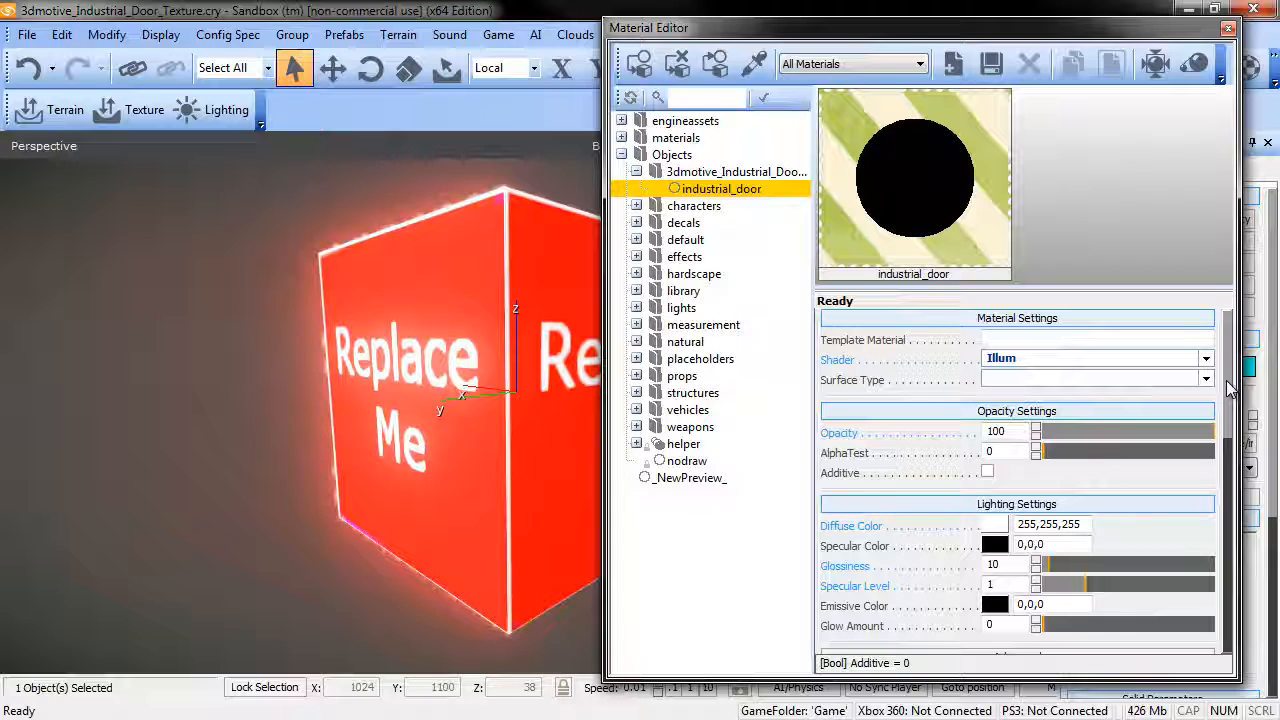
drag(1229, 390, 1225, 490)
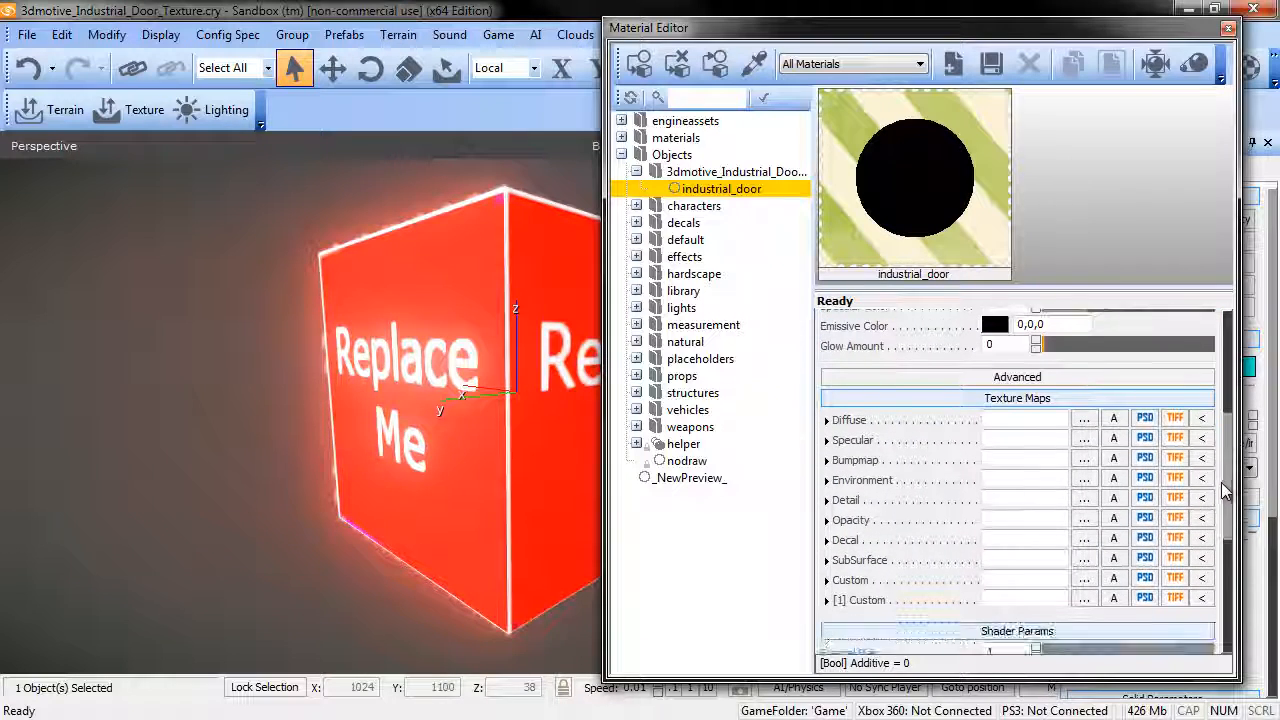
click(1084, 419)
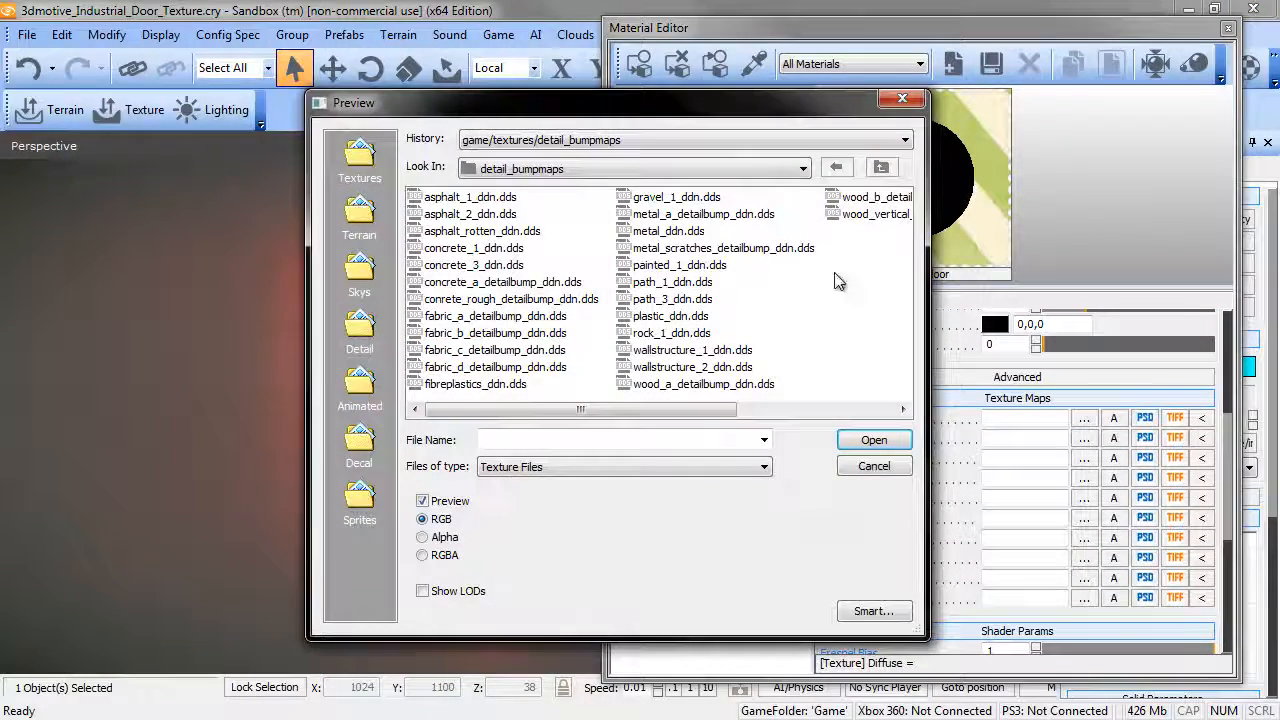
click(881, 168)
click(881, 168)
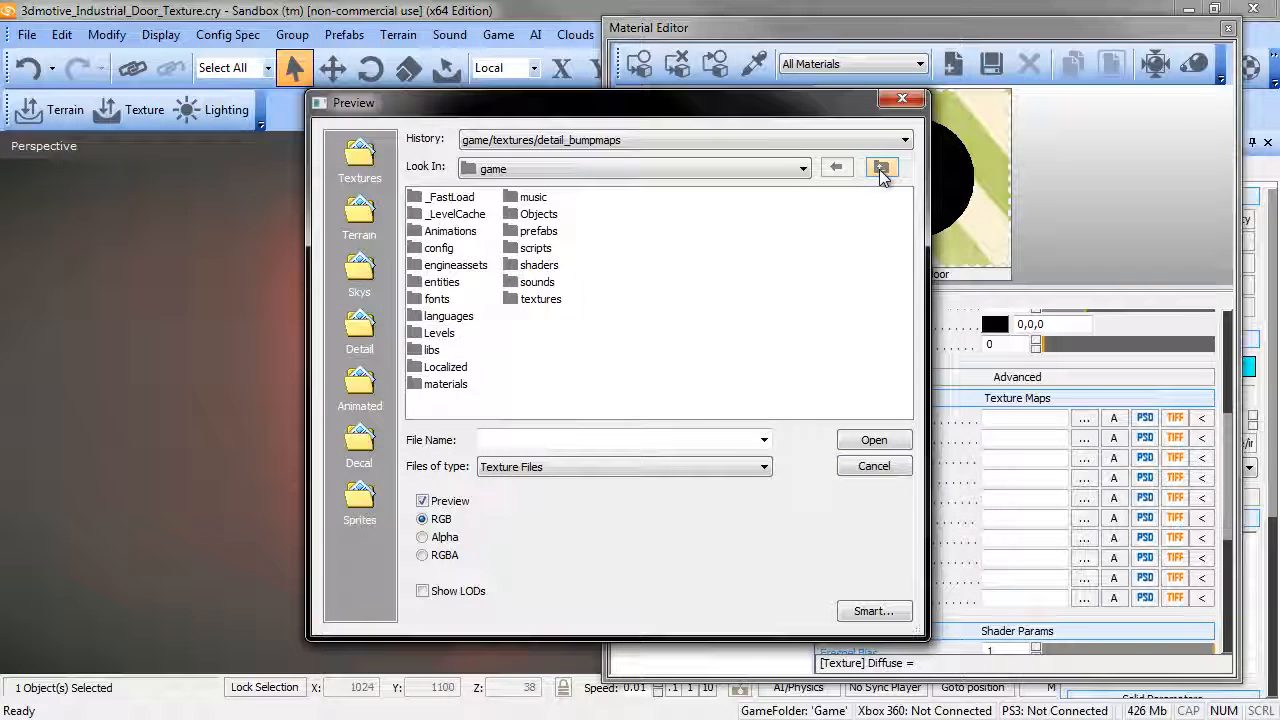
click(881, 168)
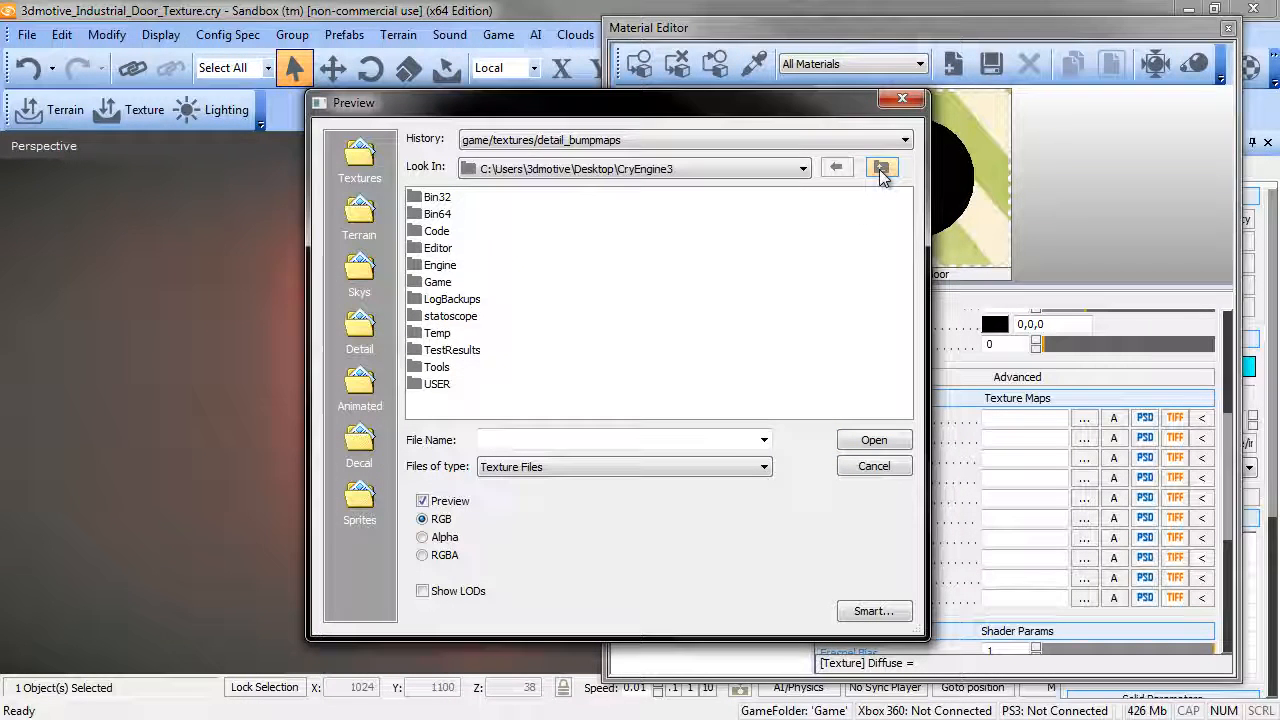
double_click(437, 282)
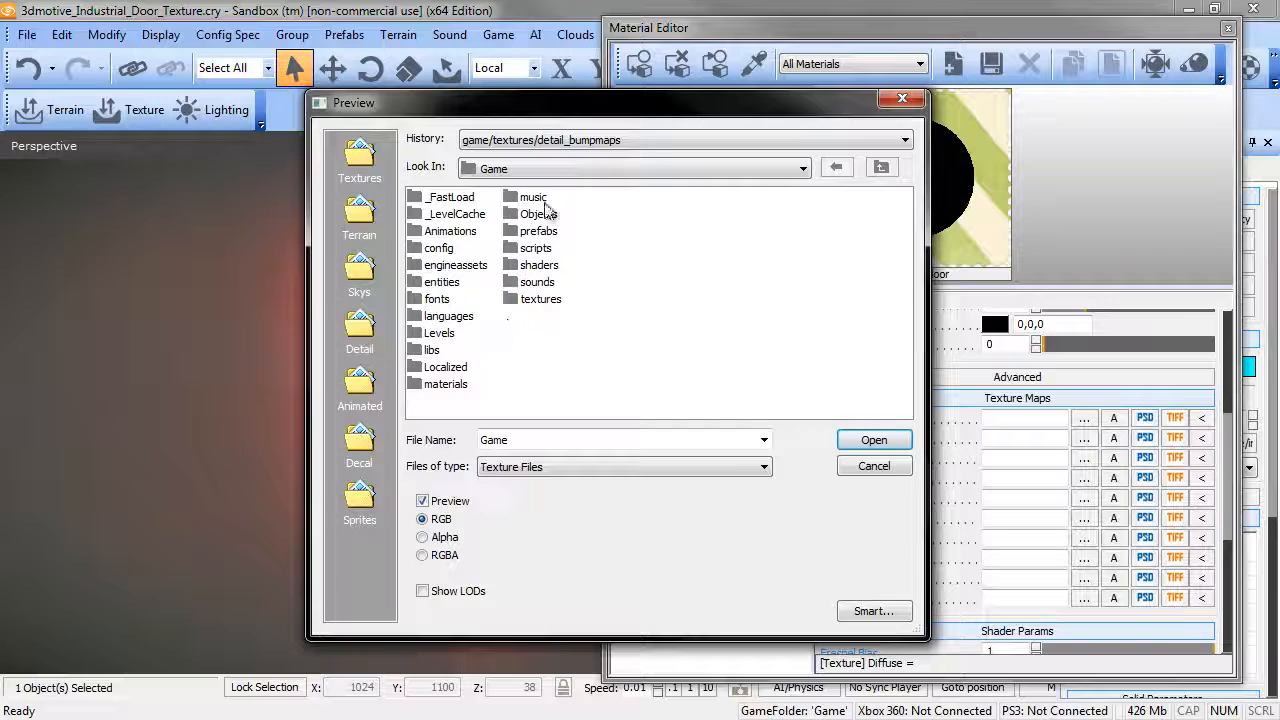
double_click(538, 213)
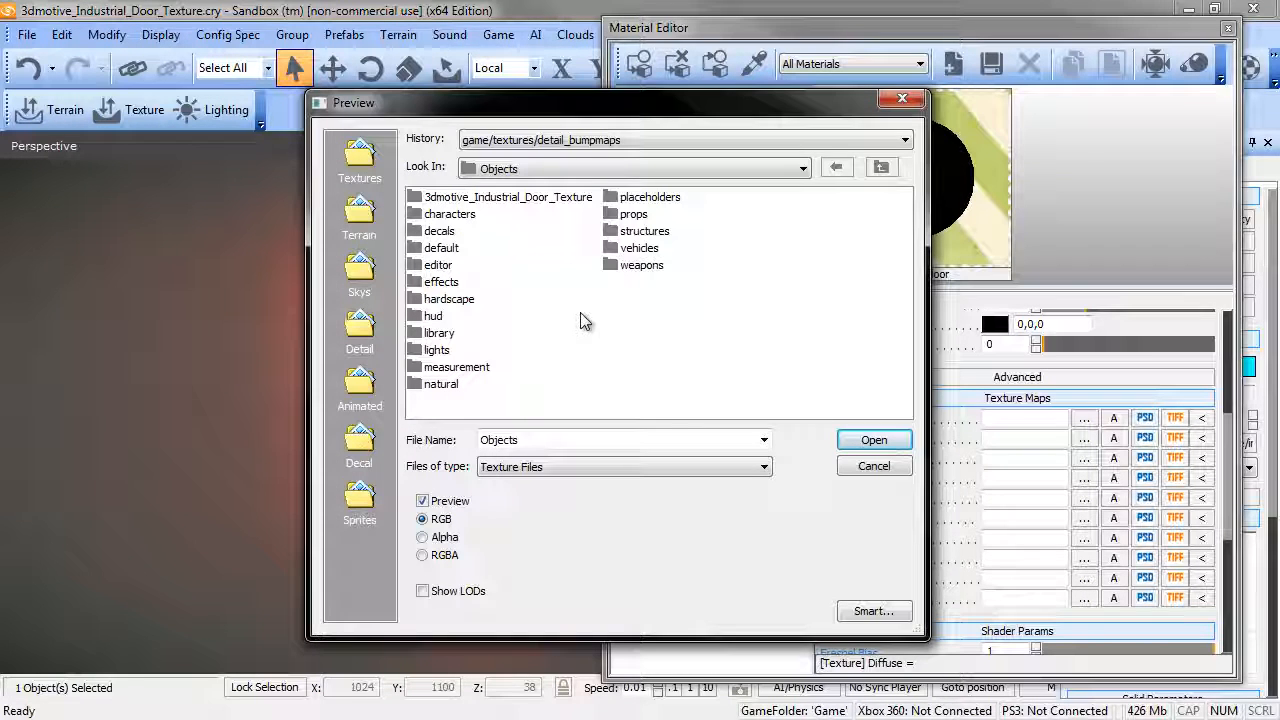
double_click(527, 199)
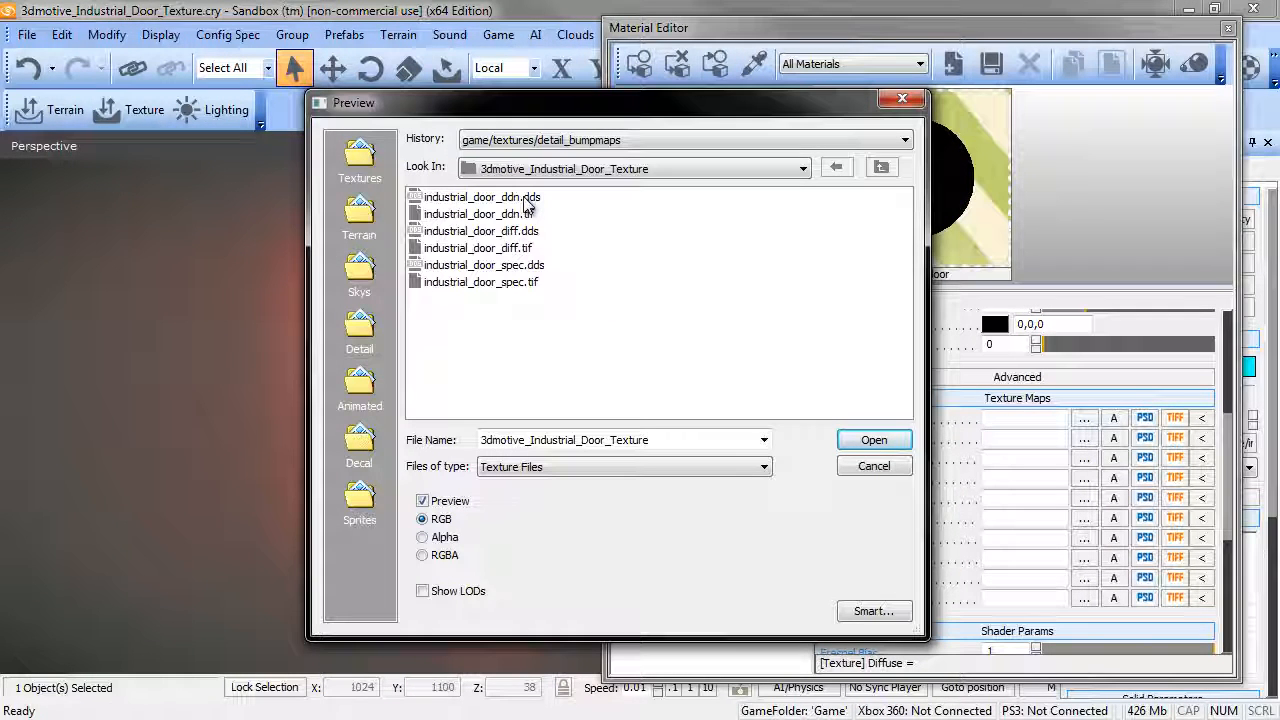
double_click(446, 248)
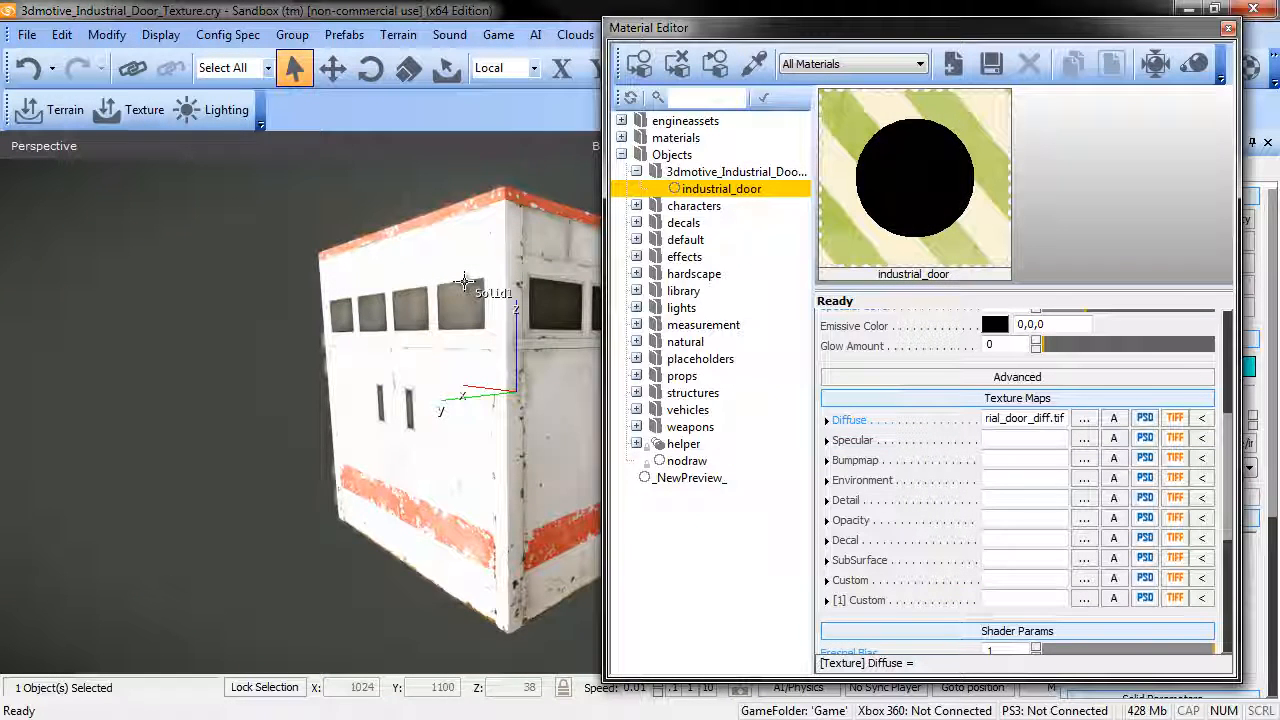
Darken the material's Diffuse Color to the neutral grey 100,100,100
alt+middle_drag(447, 464, 480, 474)
drag(825, 32, 876, 88)
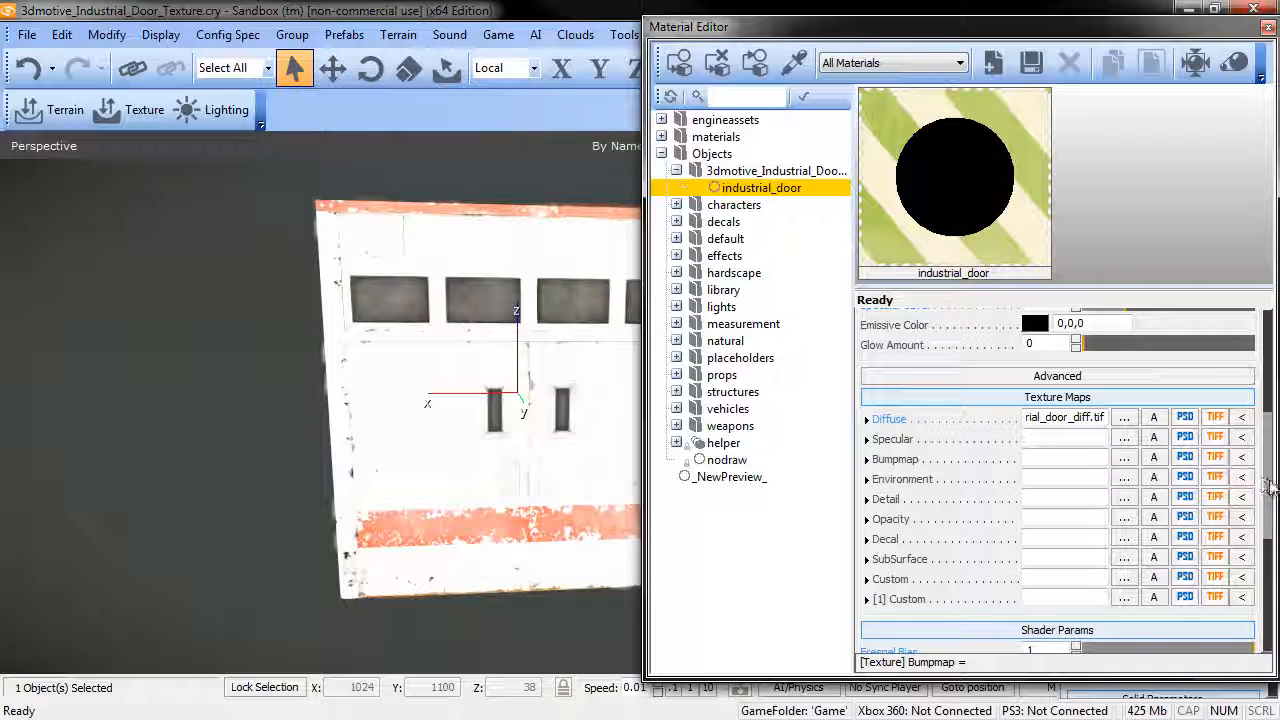
drag(1270, 486, 1272, 436)
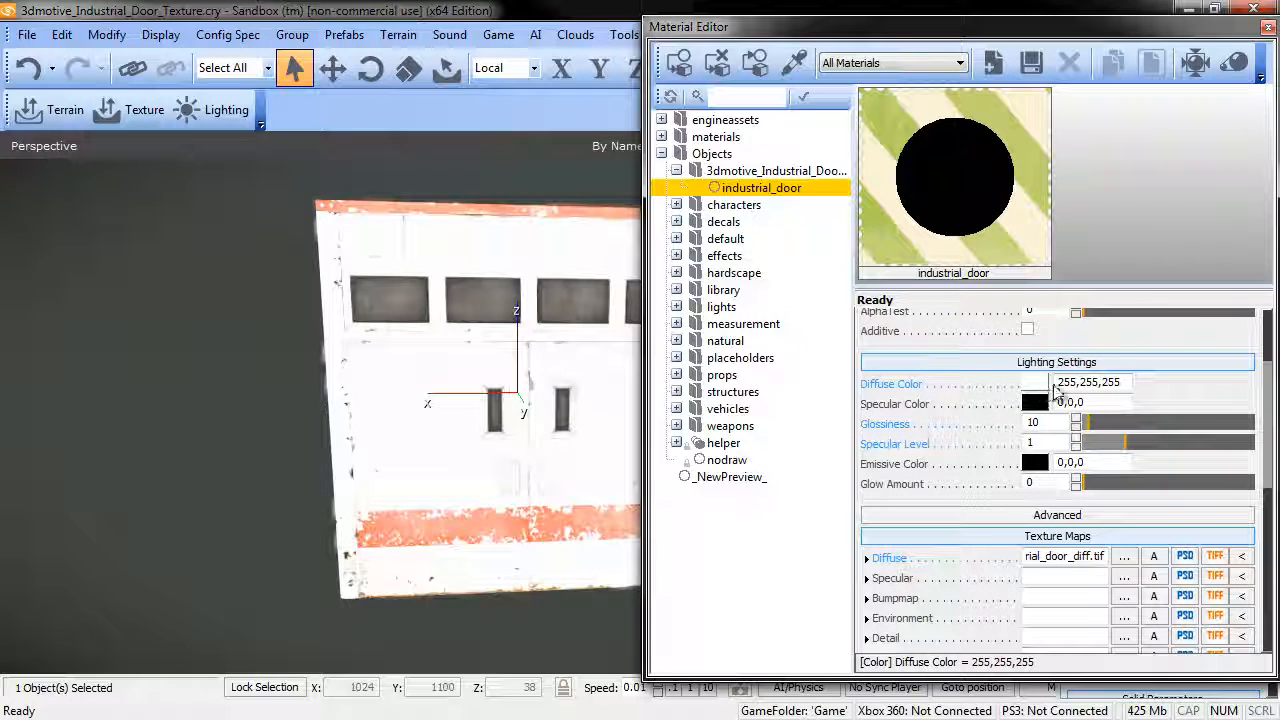
click(1035, 385)
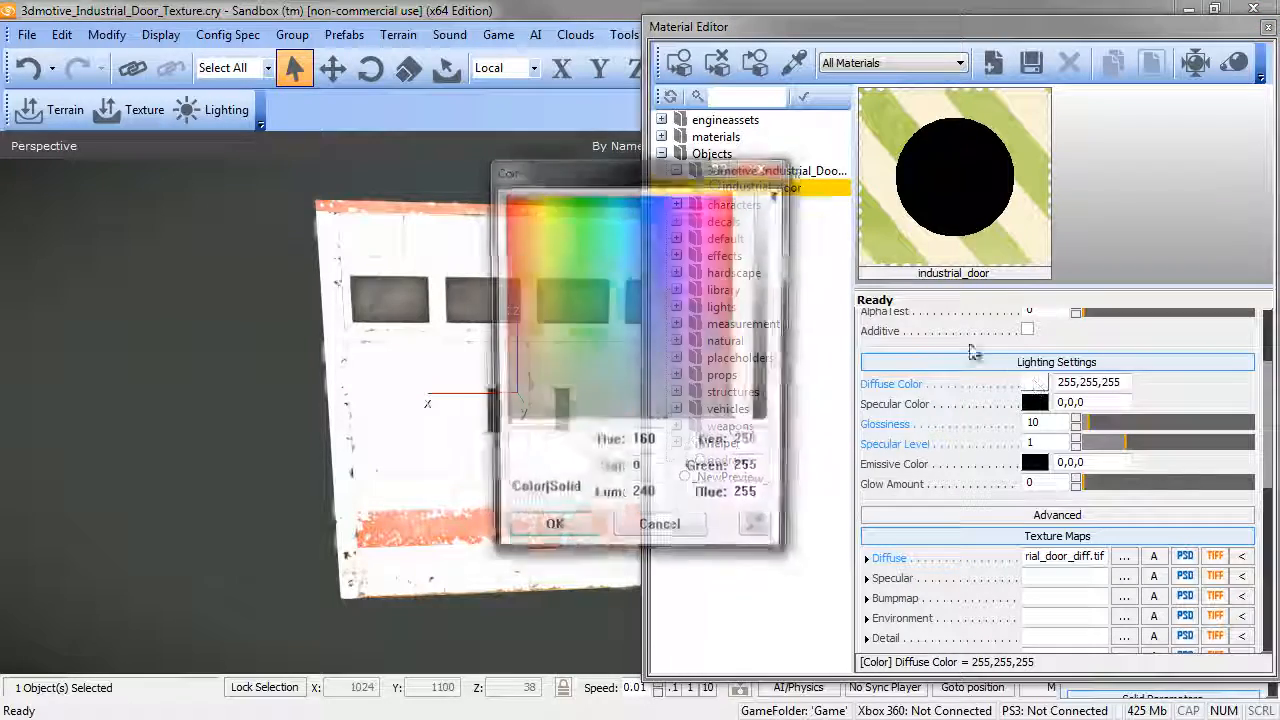
drag(656, 150, 938, 150)
drag(1056, 166, 1053, 304)
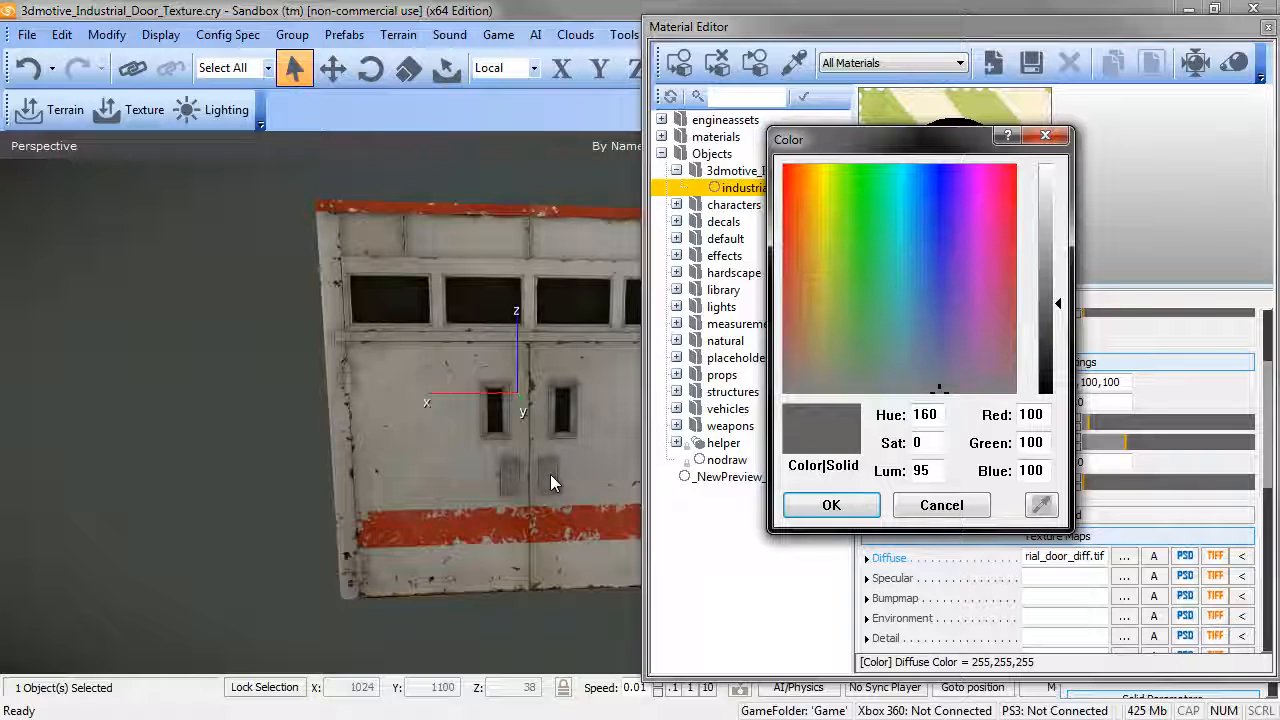
drag(898, 148, 941, 140)
drag(959, 334, 977, 393)
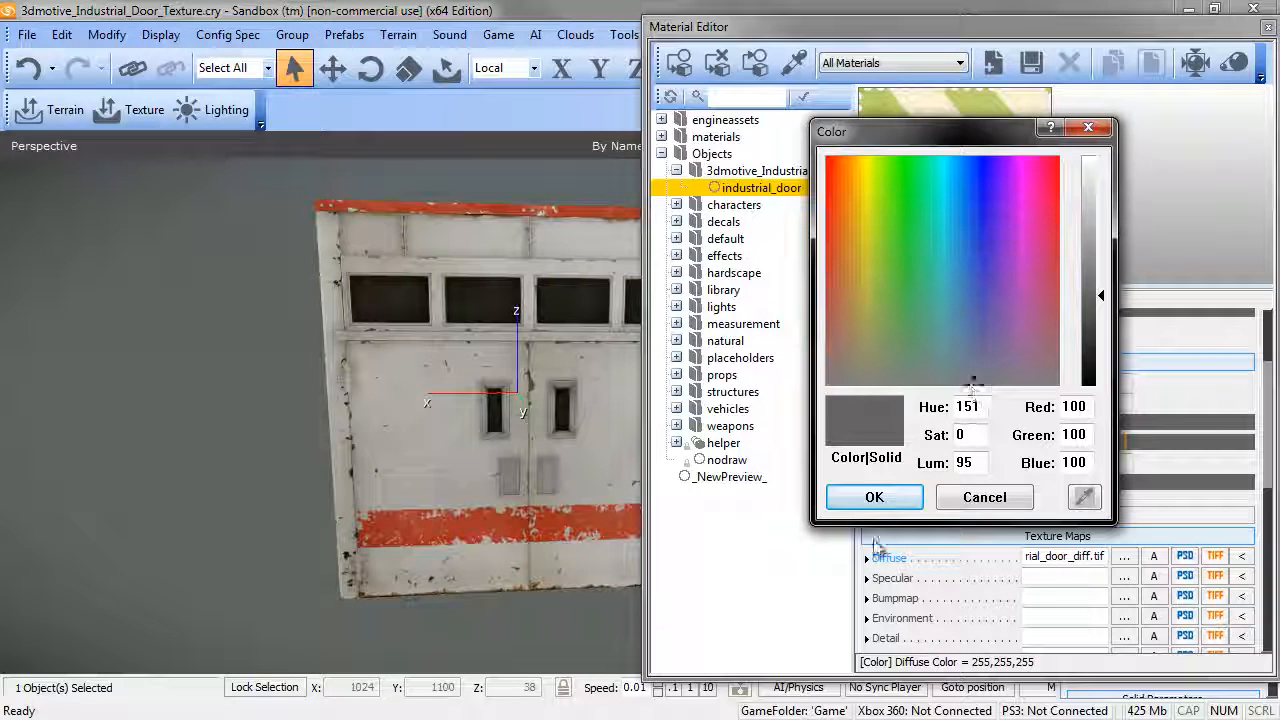
click(873, 505)
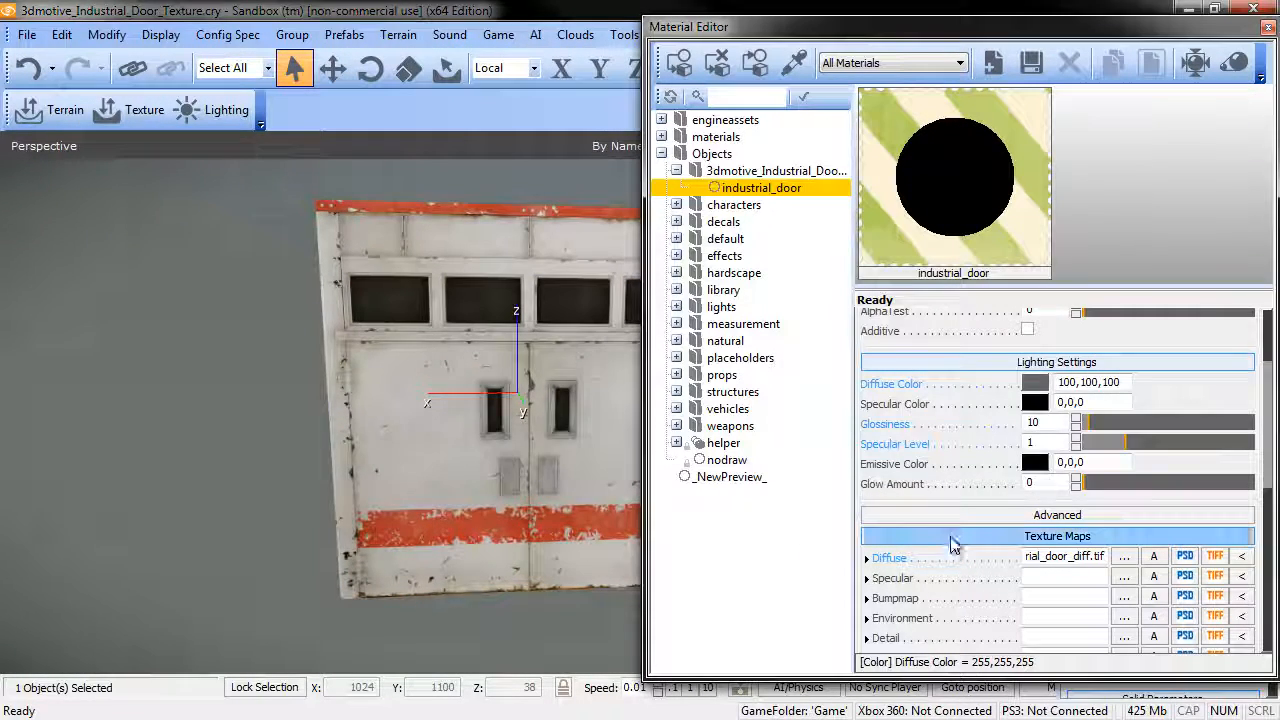
Load industrial_door_ddn.tif as the Bumpmap texture and inspect the surface relief on the front of the cube
click(1124, 599)
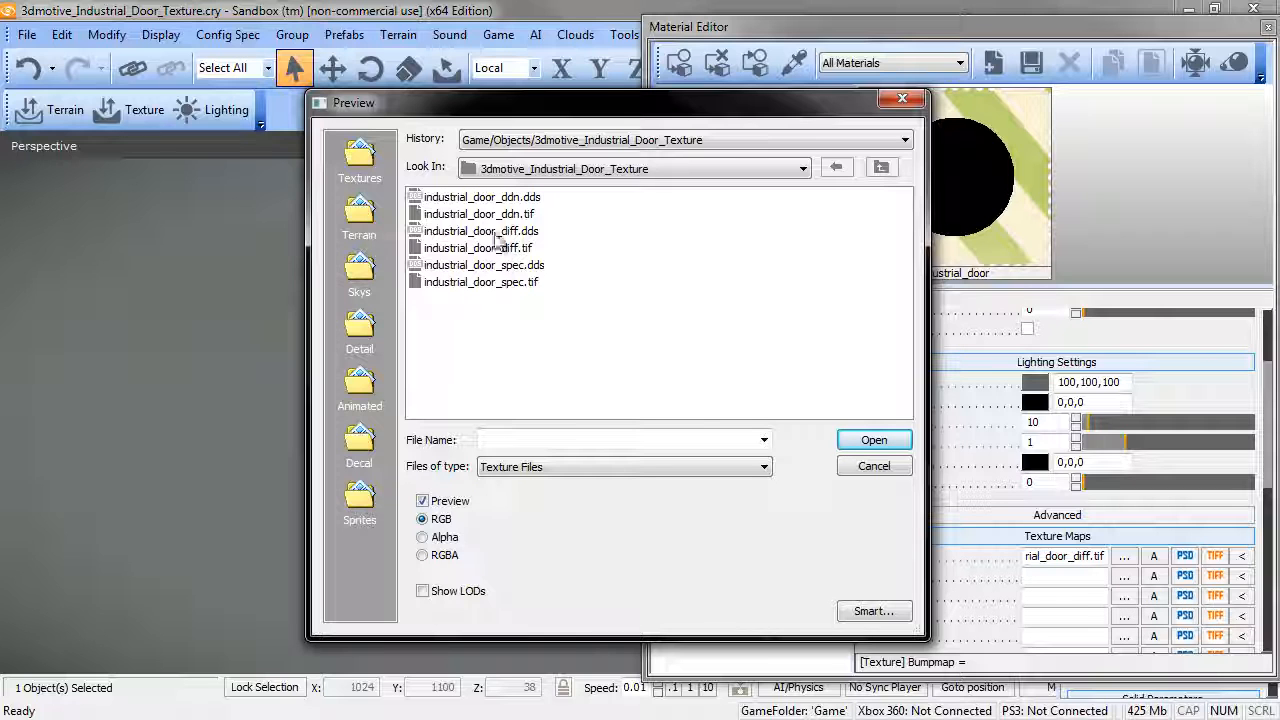
double_click(476, 215)
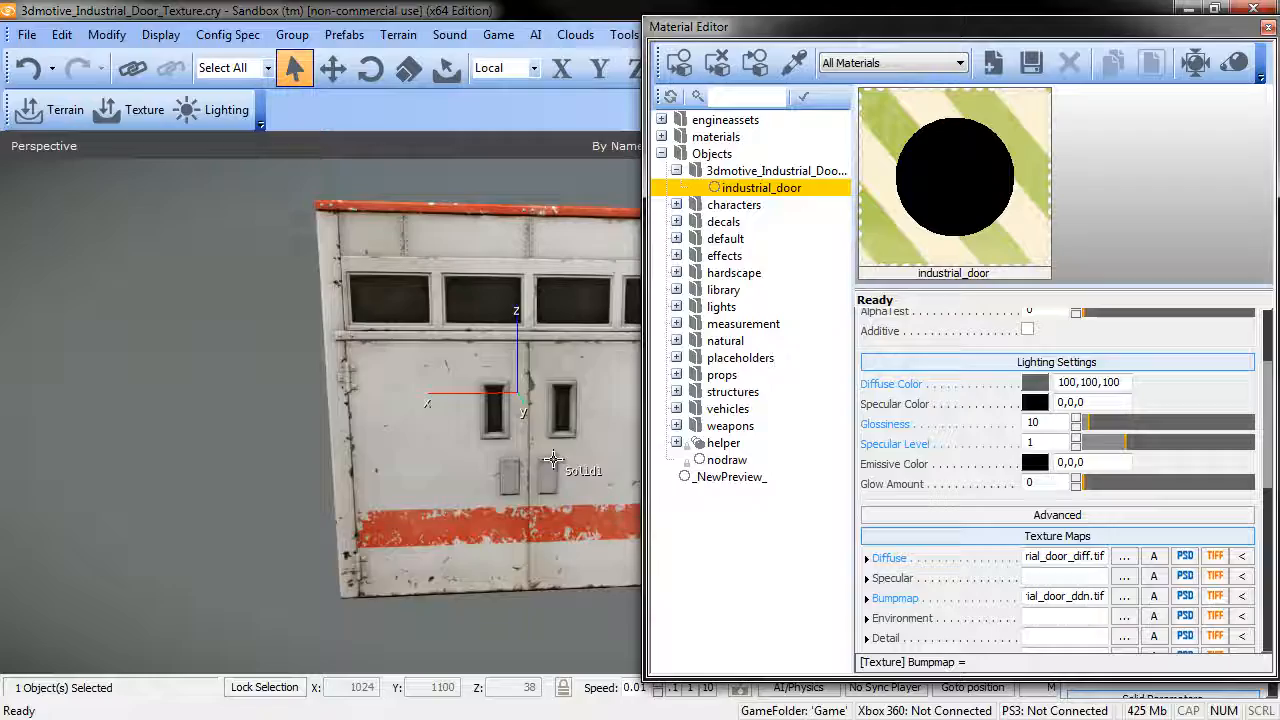
mouse_move(536, 456)
alt+middle_down()
mouse_move(563, 454)
mouse_move(499, 448)
mouse_move(556, 466)
alt+middle_up()
scroll(563, 454, up, 2)
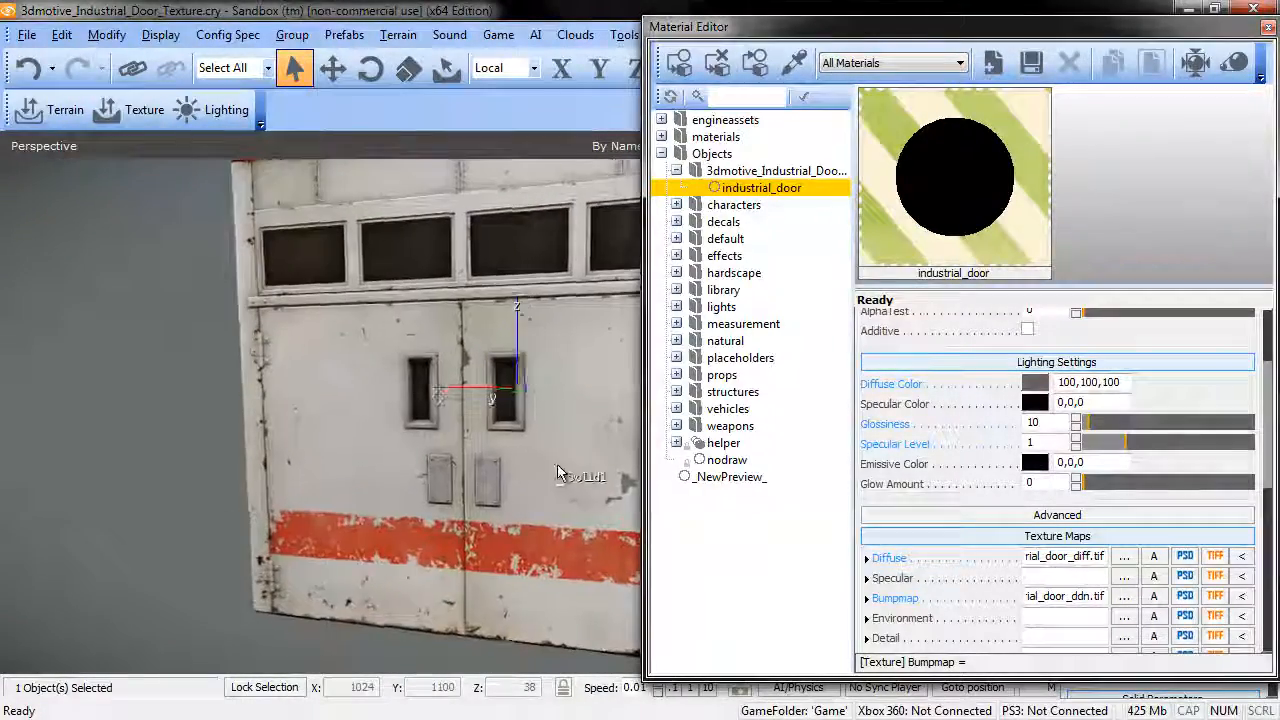
drag(716, 26, 820, 37)
alt+middle_drag(480, 425, 499, 418)
scroll(500, 421, up, 3)
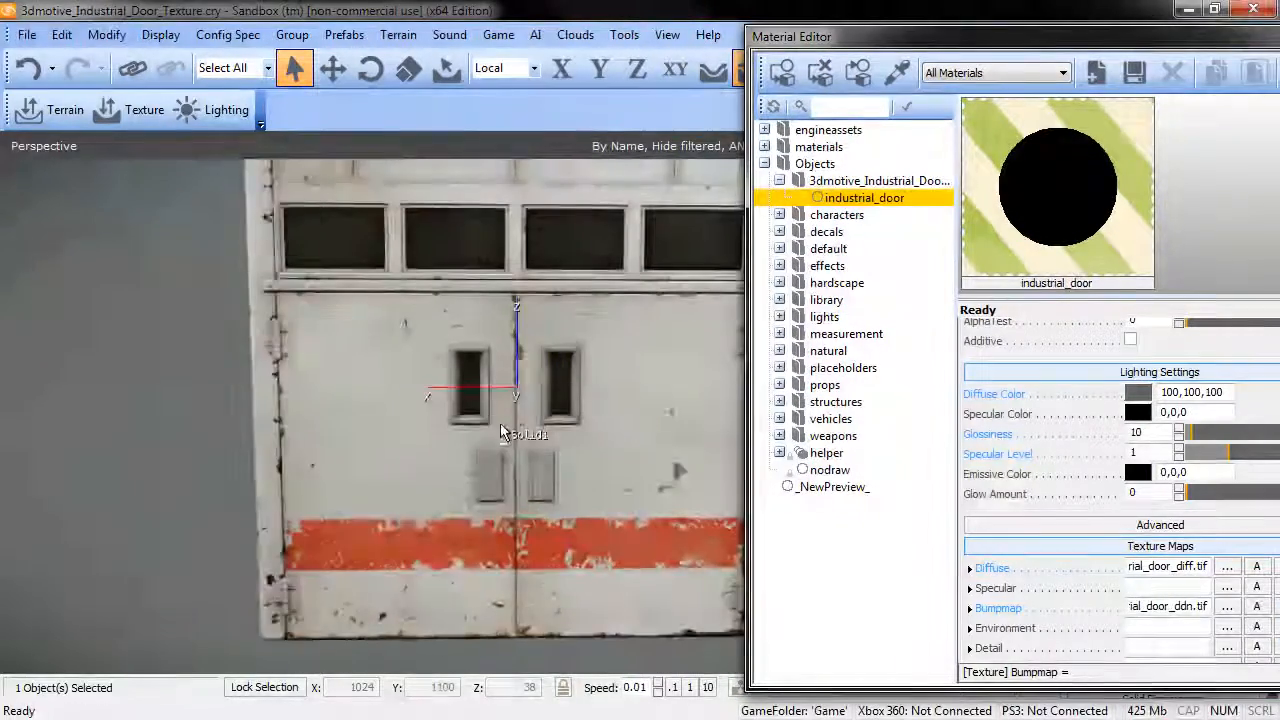
scroll(480, 484, down, 2)
alt+middle_drag(480, 484, 541, 516)
middle_drag(557, 560, 557, 566)
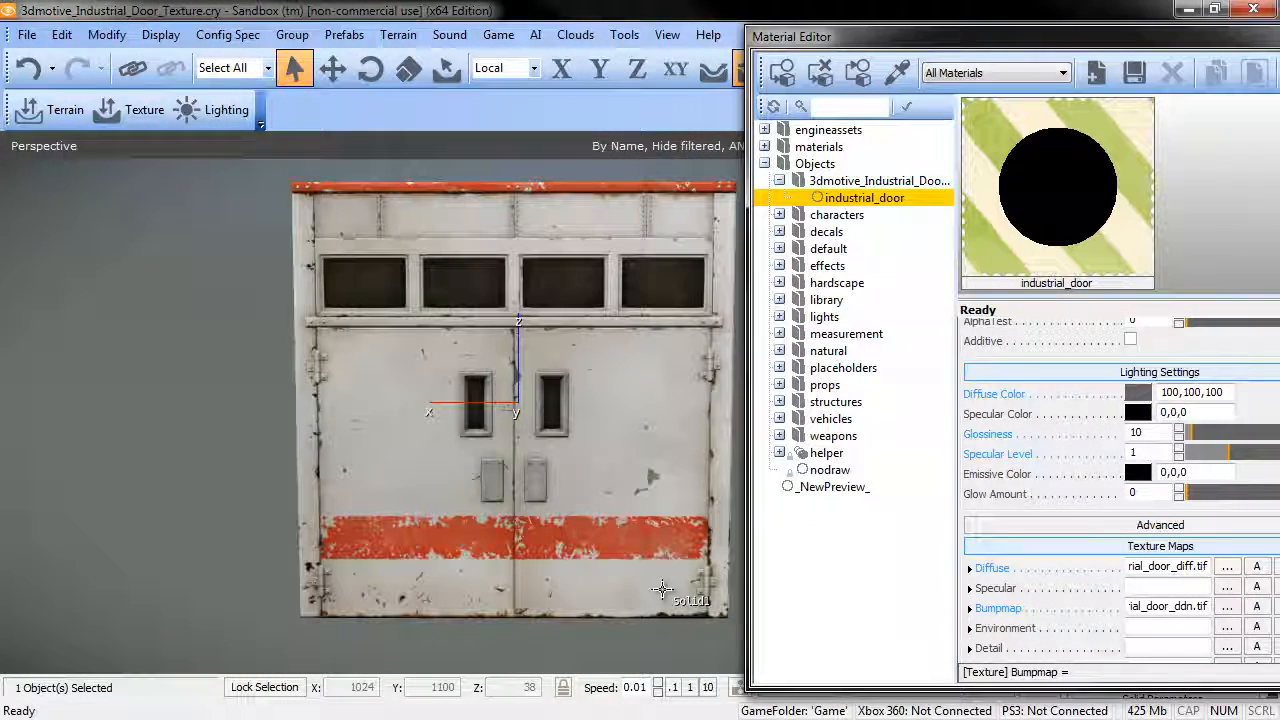
Set the material's Specular Color to pure white, 255,255,255
click(1138, 413)
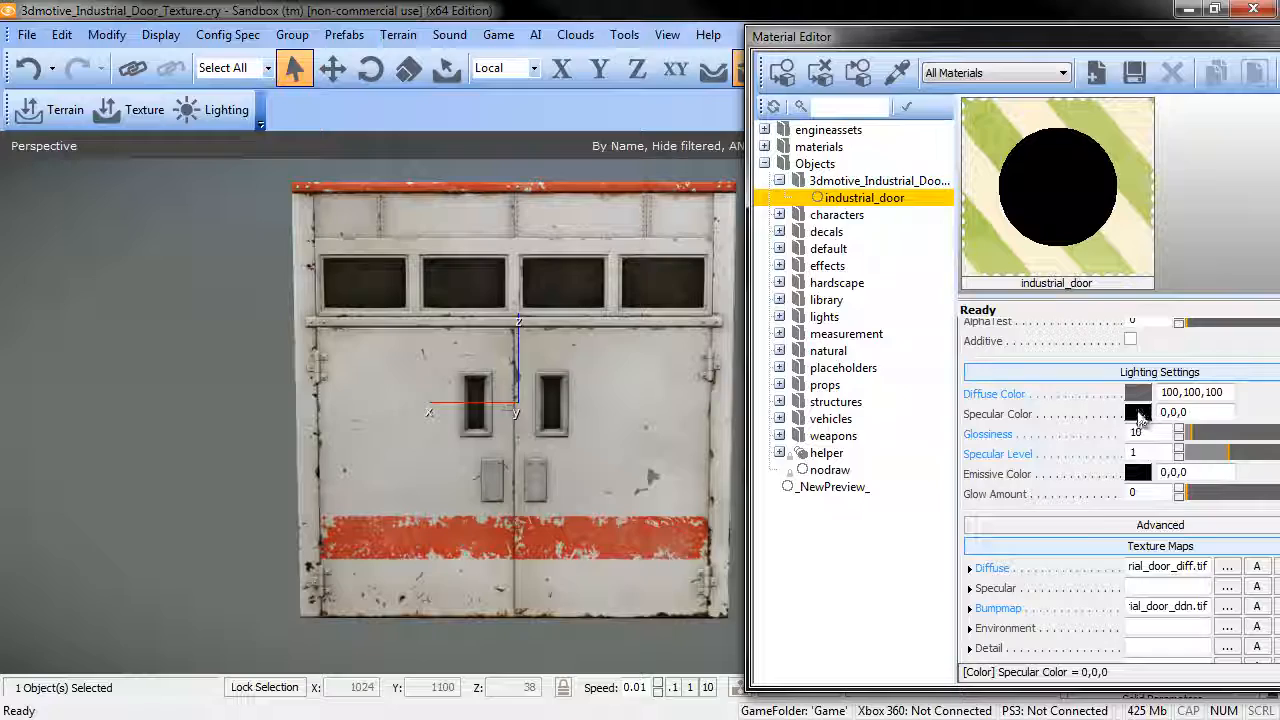
click(1138, 413)
drag(538, 163, 667, 191)
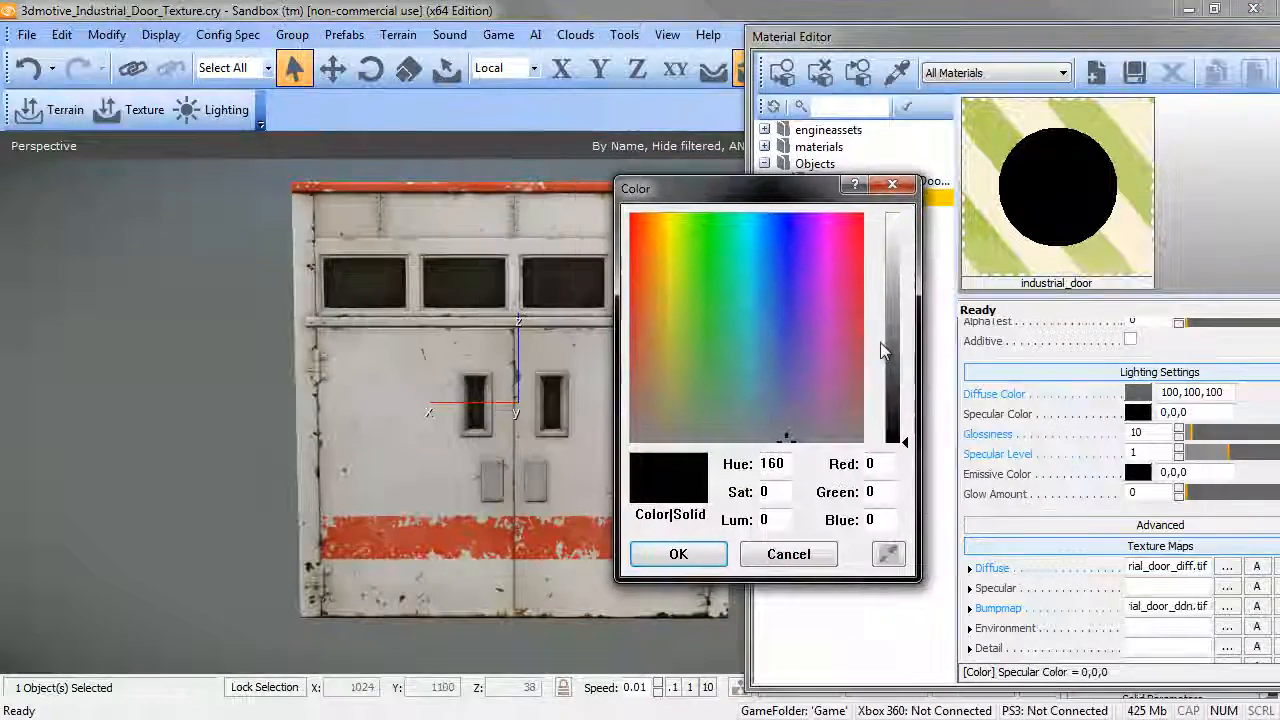
drag(918, 428, 885, 243)
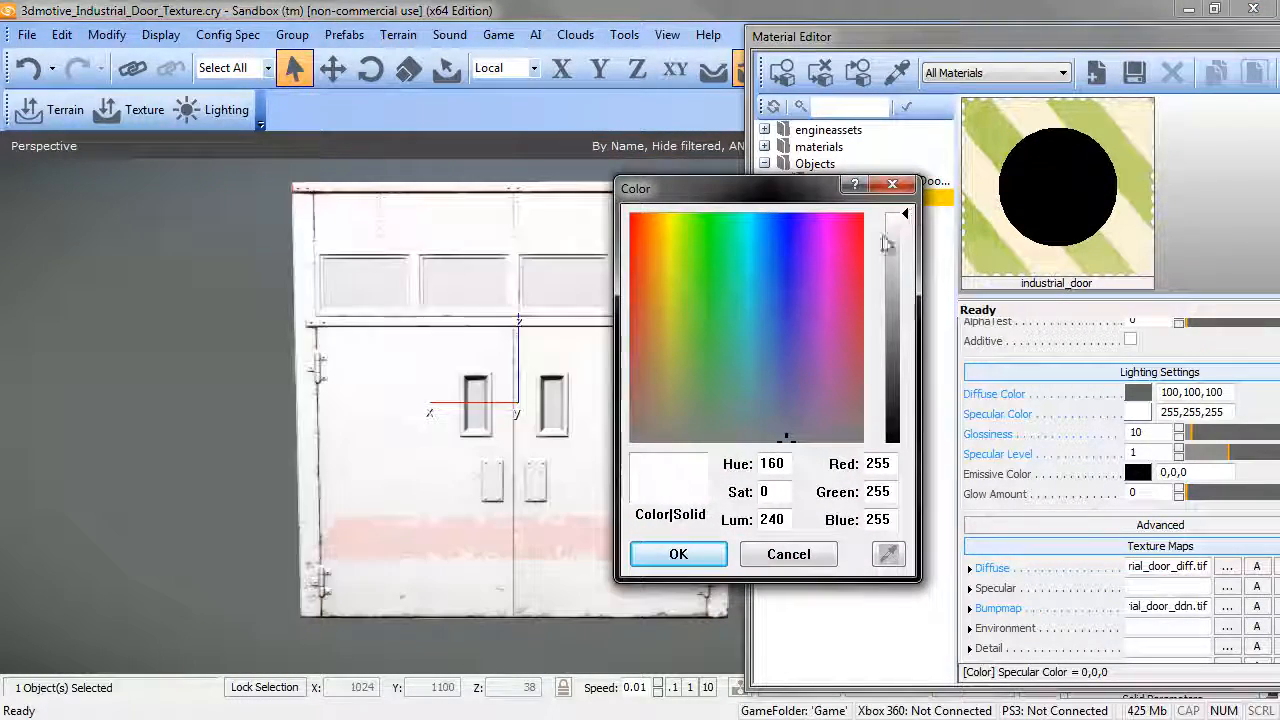
click(688, 552)
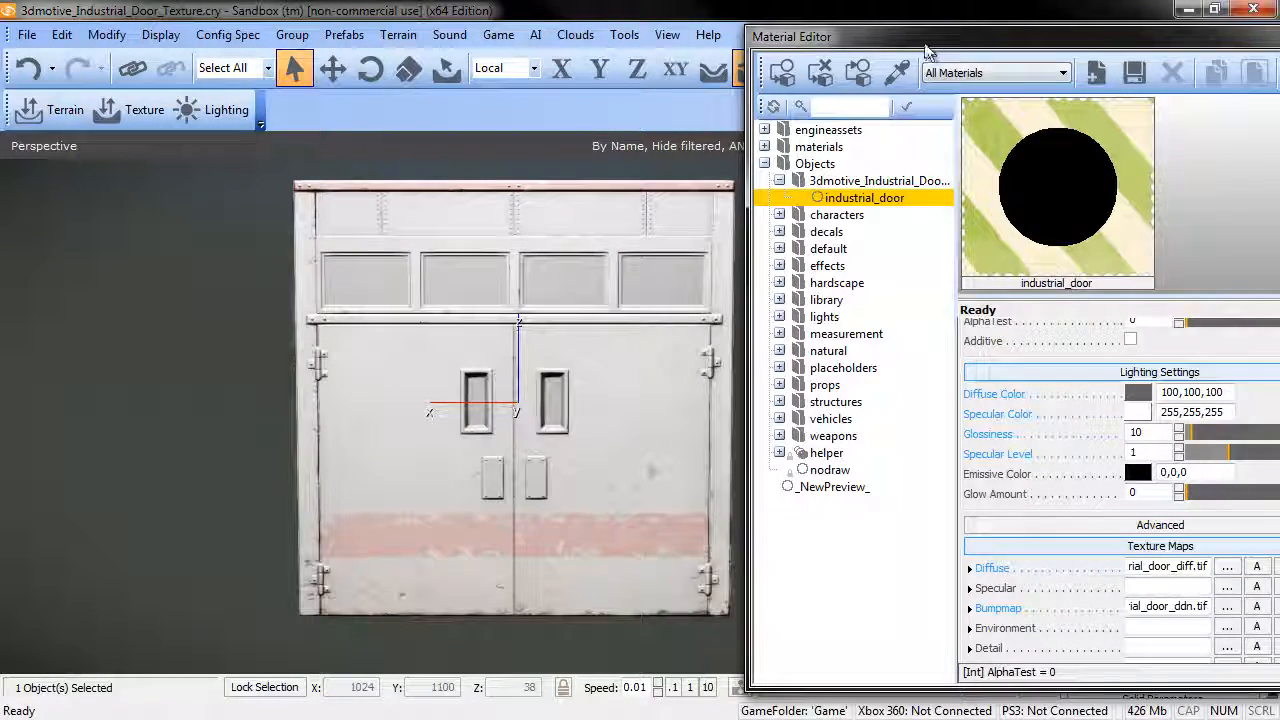
Raise the material's Glossiness to 111 and check the highlights on the door
drag(924, 43, 839, 43)
mouse_move(1104, 445)
mouse_down()
mouse_move(1201, 437)
mouse_move(1176, 445)
mouse_up()
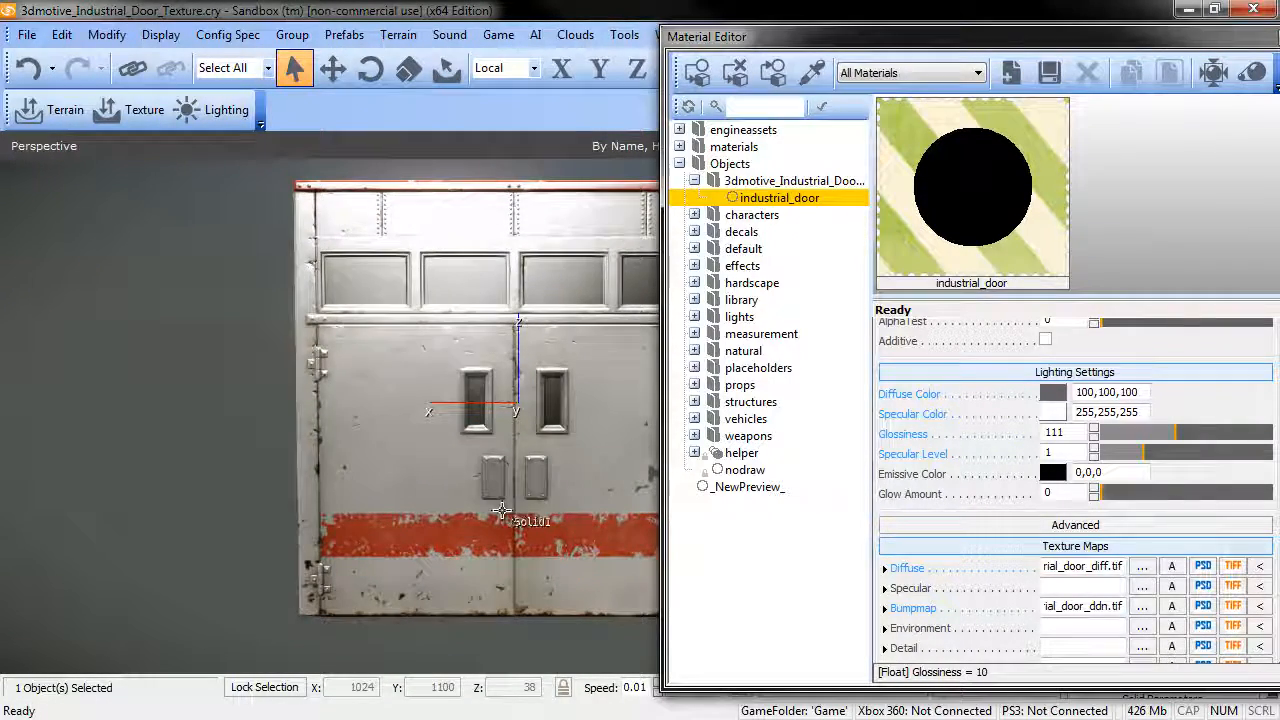
right_drag(506, 519, 507, 520)
alt+middle_drag(509, 520, 540, 518)
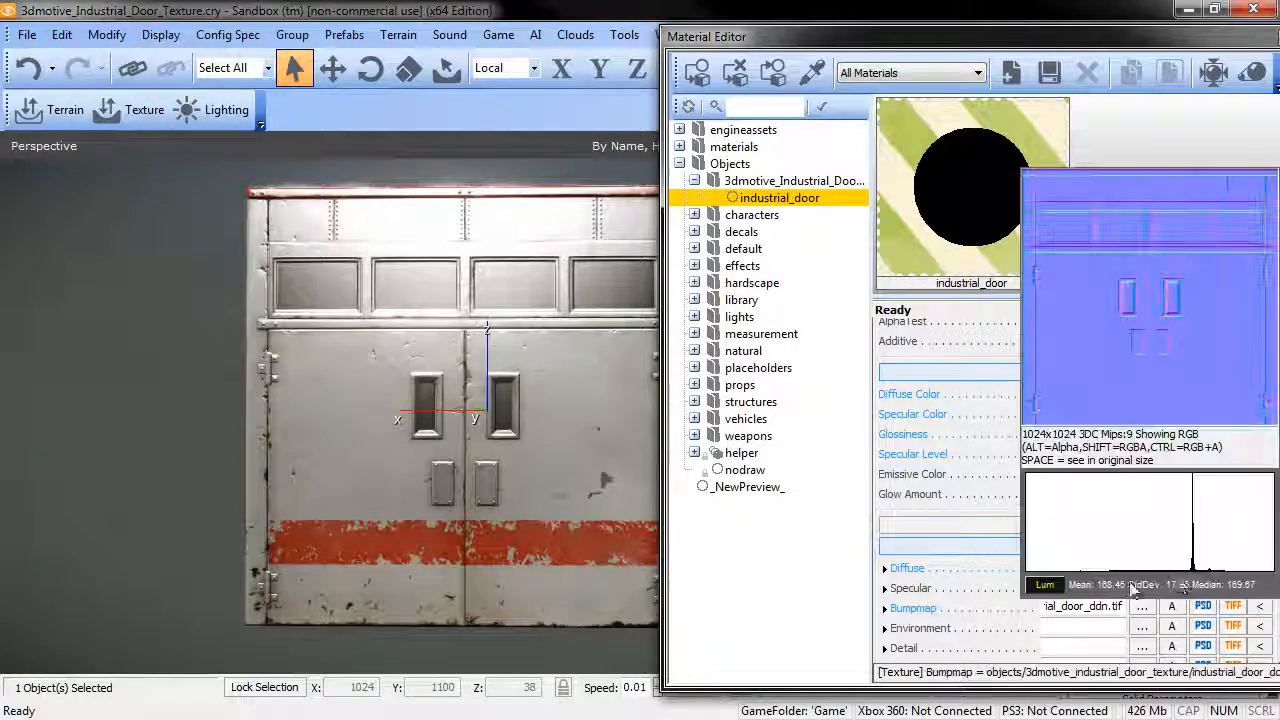
Load industrial_door_spec.tif as the Specular texture map and inspect the door's reflections from several angles
click(1141, 587)
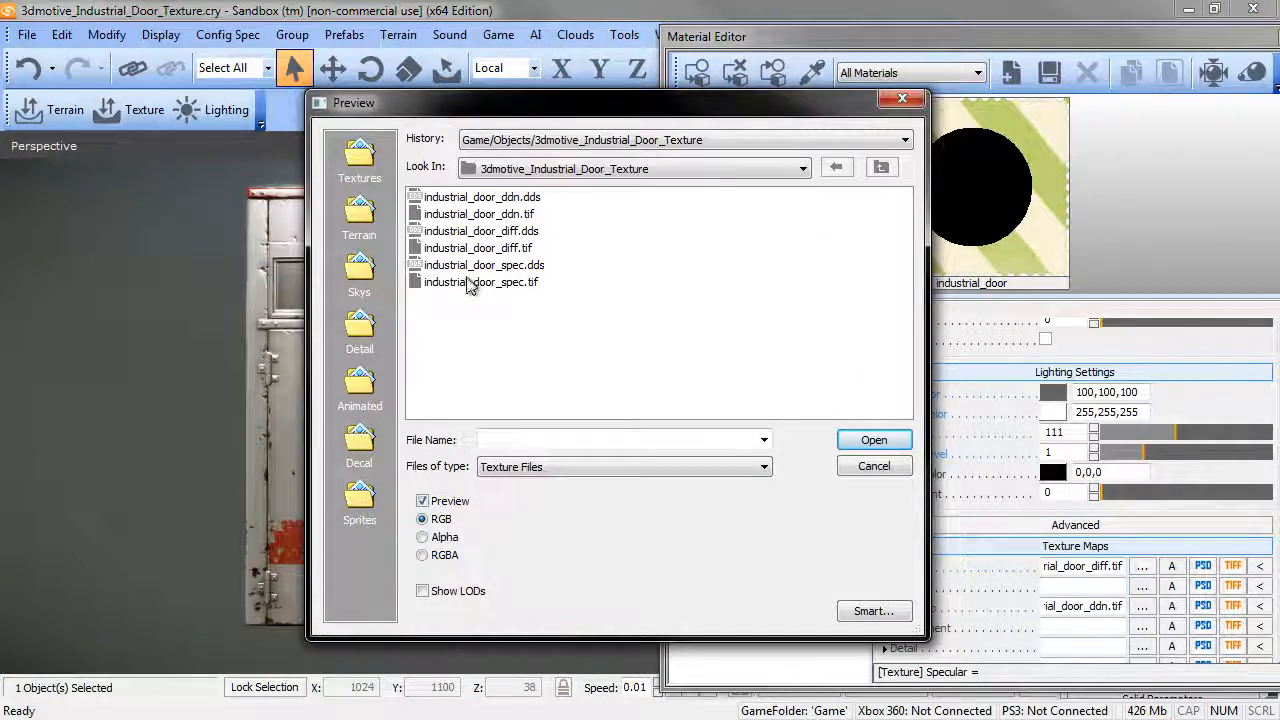
click(482, 282)
double_click(482, 282)
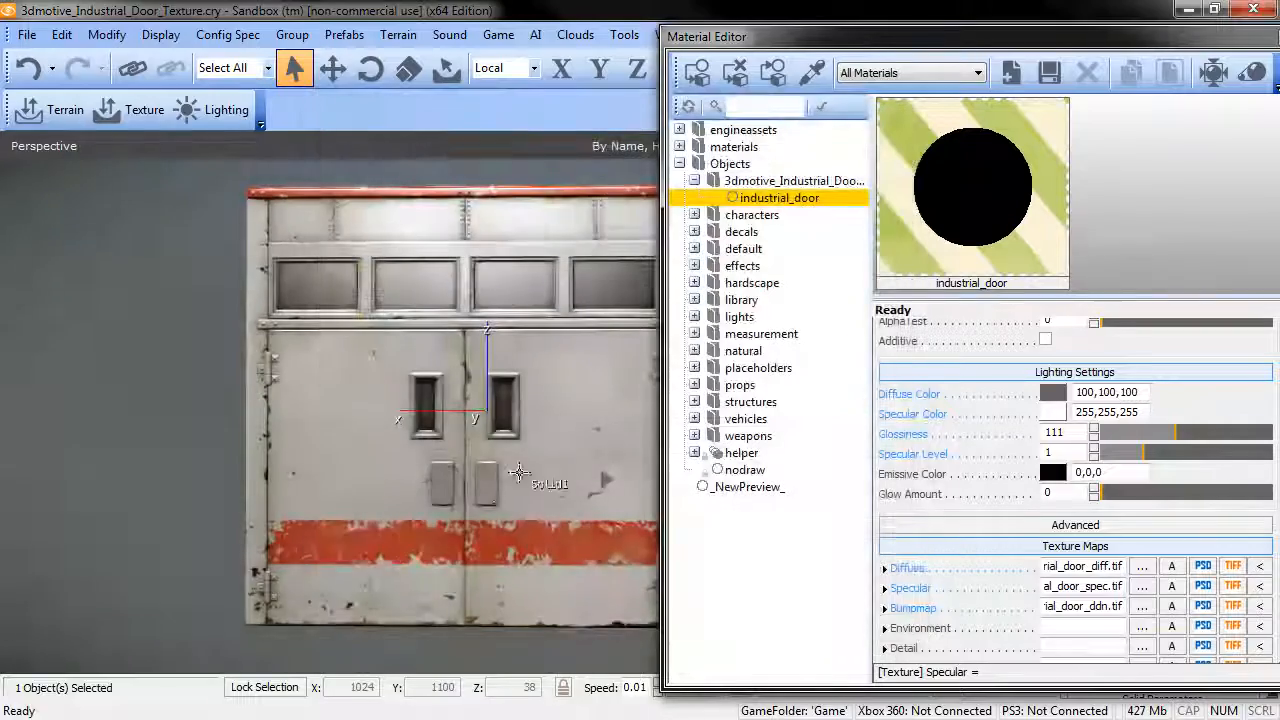
mouse_move(536, 481)
alt+middle_down()
mouse_move(552, 486)
mouse_move(542, 476)
alt+middle_up()
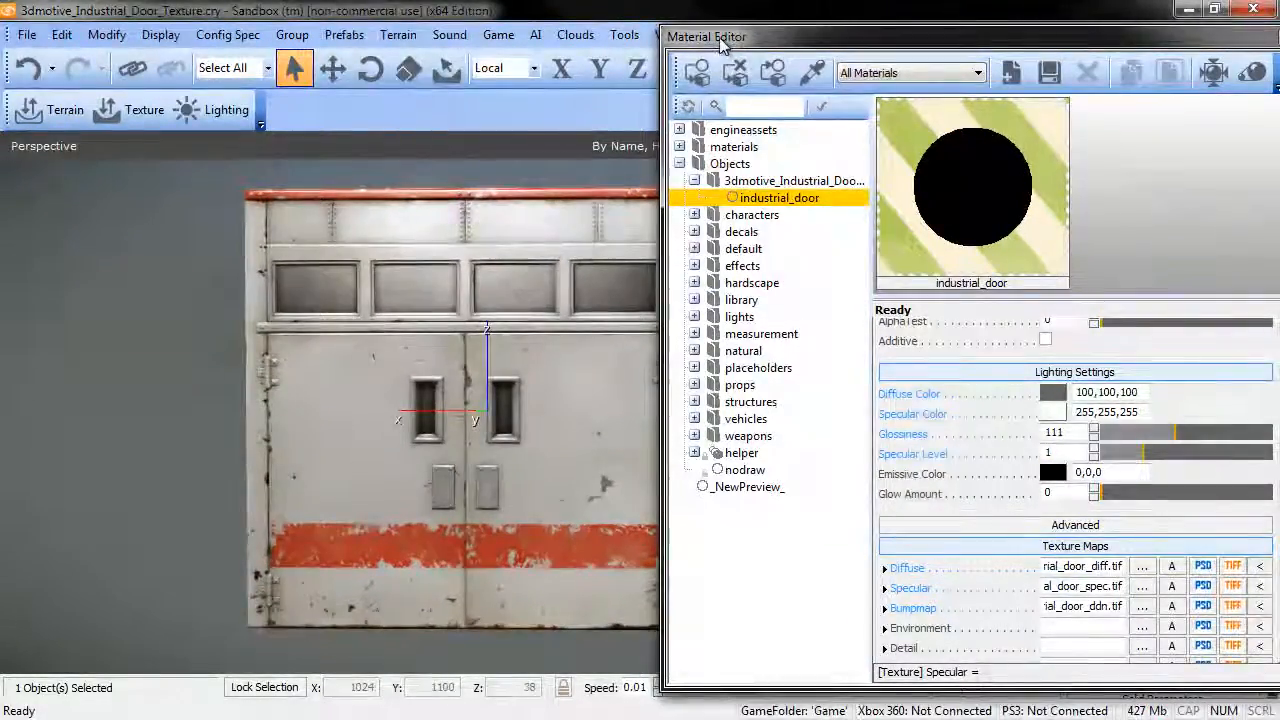
drag(711, 37, 737, 37)
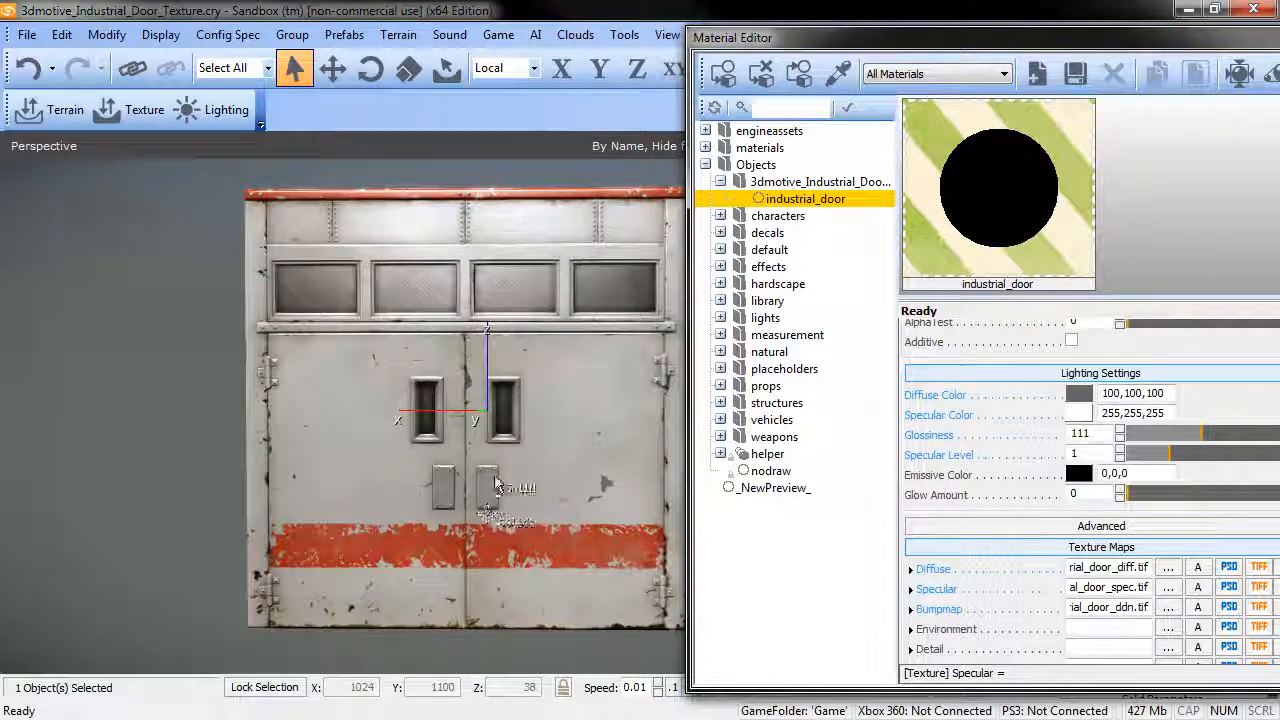
alt+middle_drag(489, 500, 293, 440)
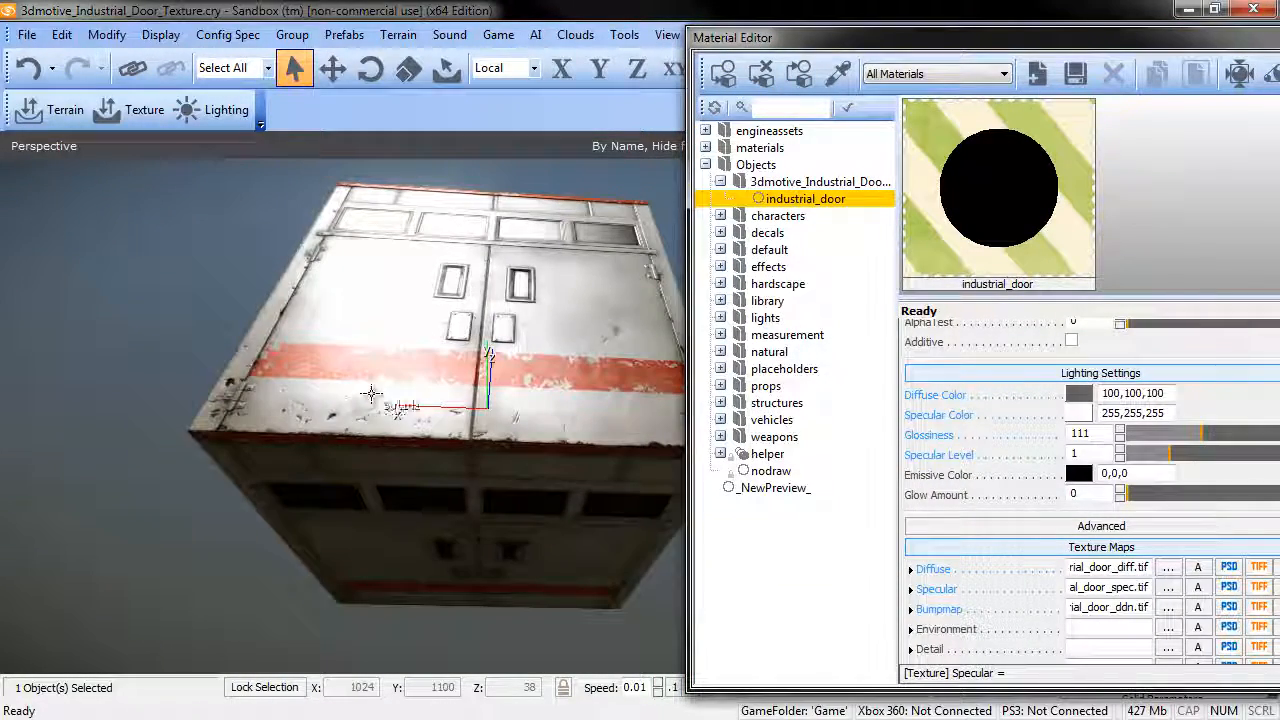
alt+middle_drag(526, 431, 526, 427)
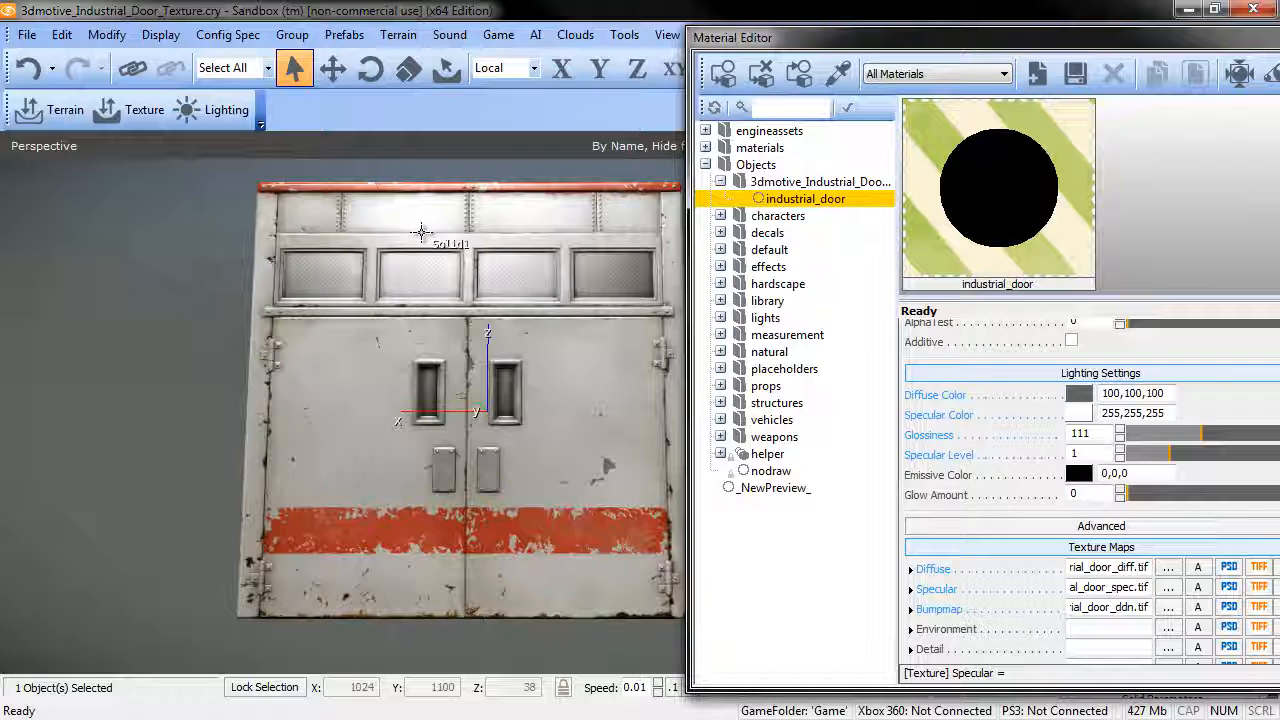
Set the material's Diffuse Color to black, 0,0,0, to isolate the specular shading
click(1080, 395)
drag(663, 172, 863, 175)
drag(976, 335, 976, 403)
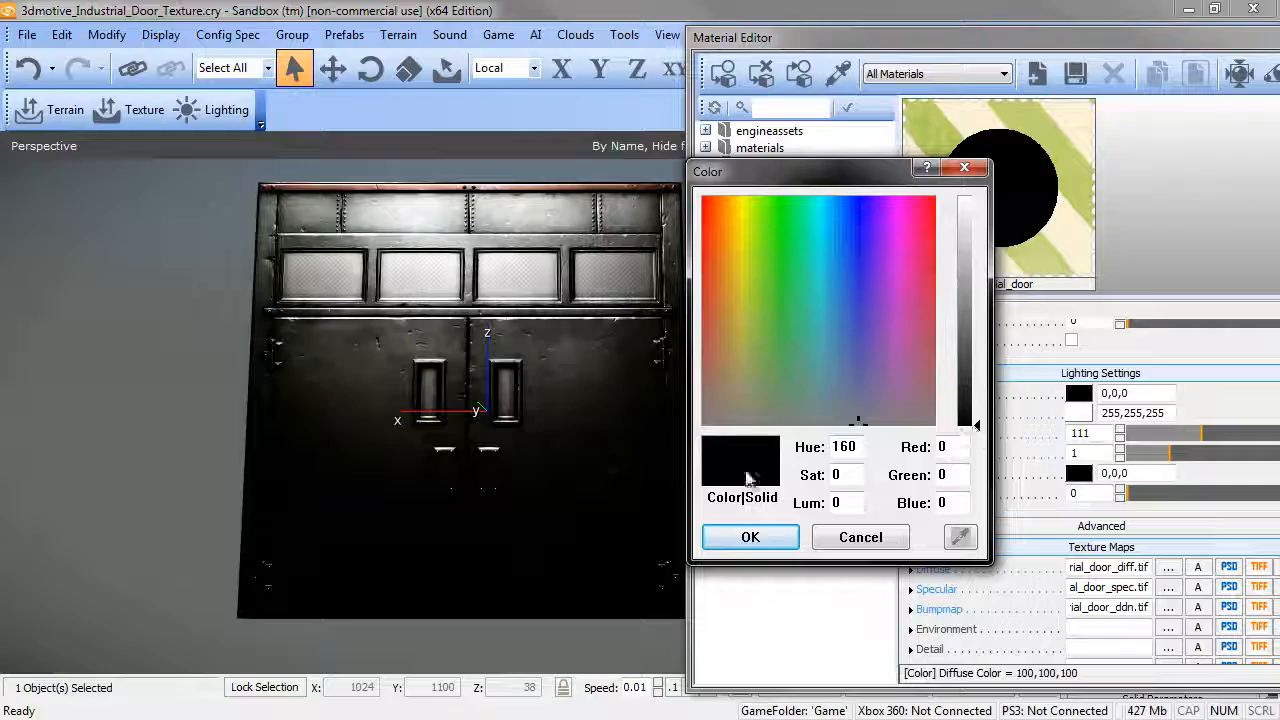
click(750, 537)
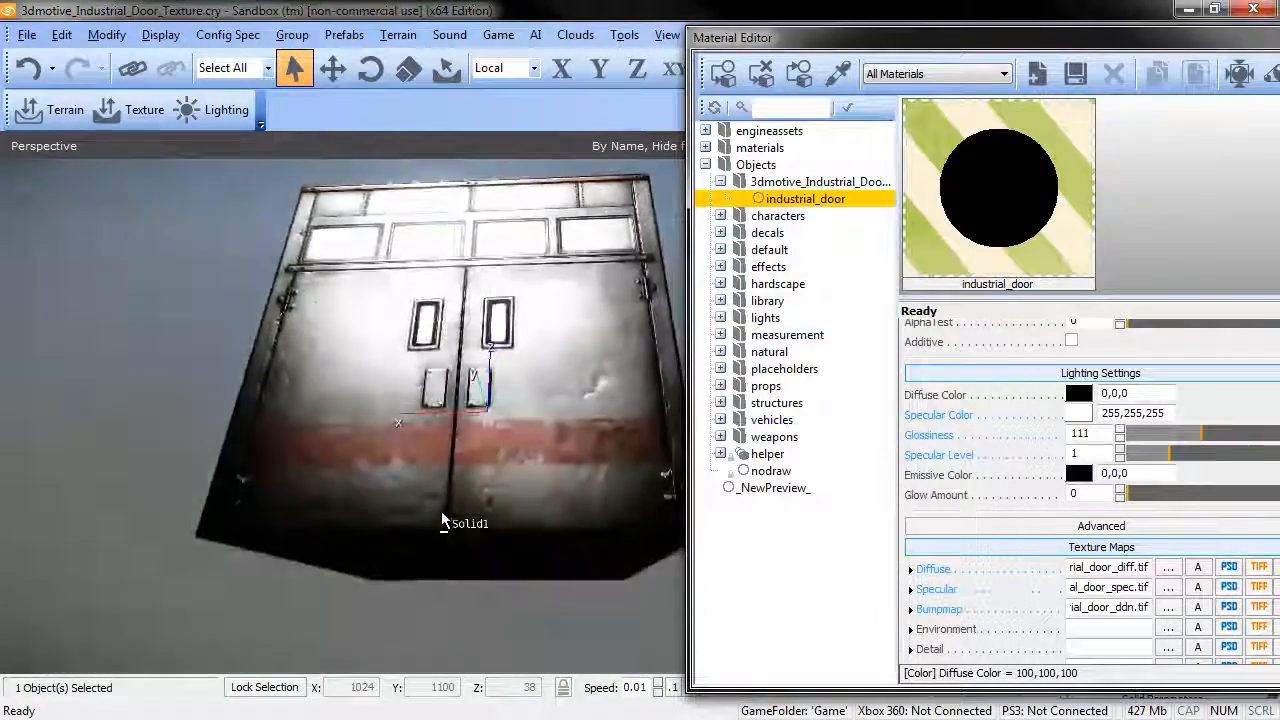
Inspect the specular shading on the black door, and set the material's Diffuse Color to 100,100,100
mouse_move(442, 514)
alt+middle_down()
mouse_move(446, 524)
mouse_move(441, 515)
alt+middle_up()
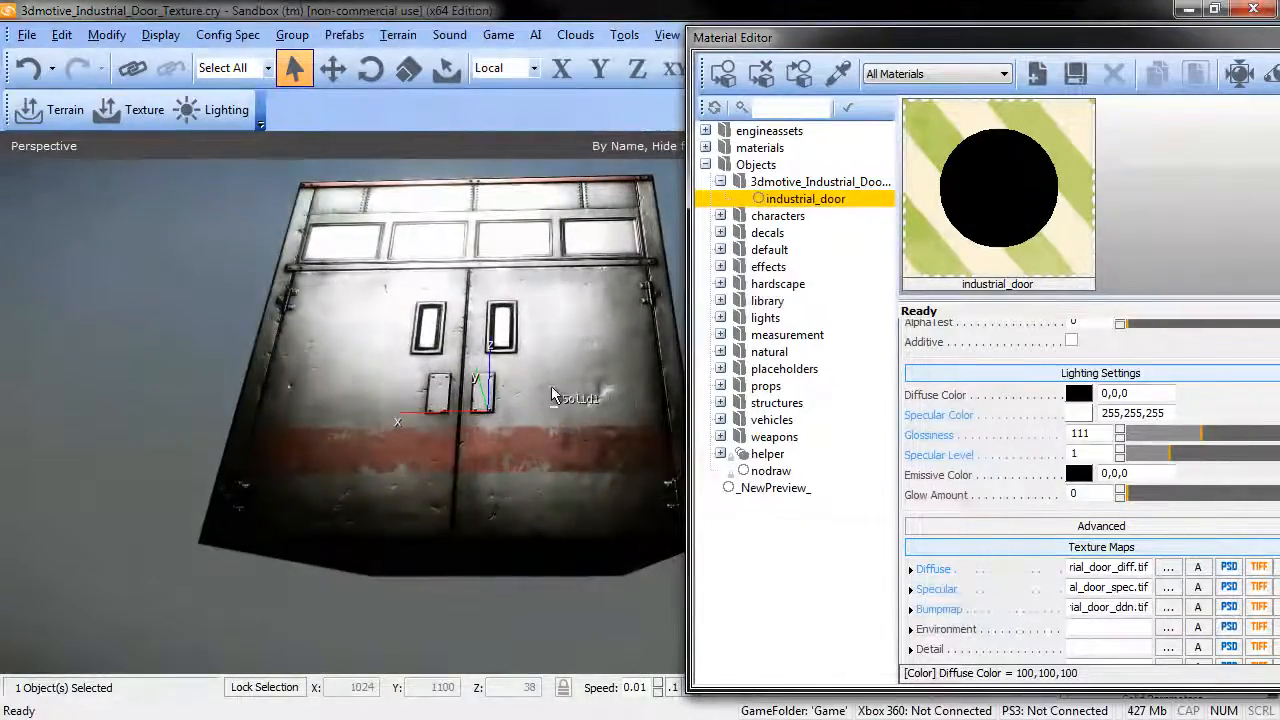
alt+middle_drag(551, 386, 569, 395)
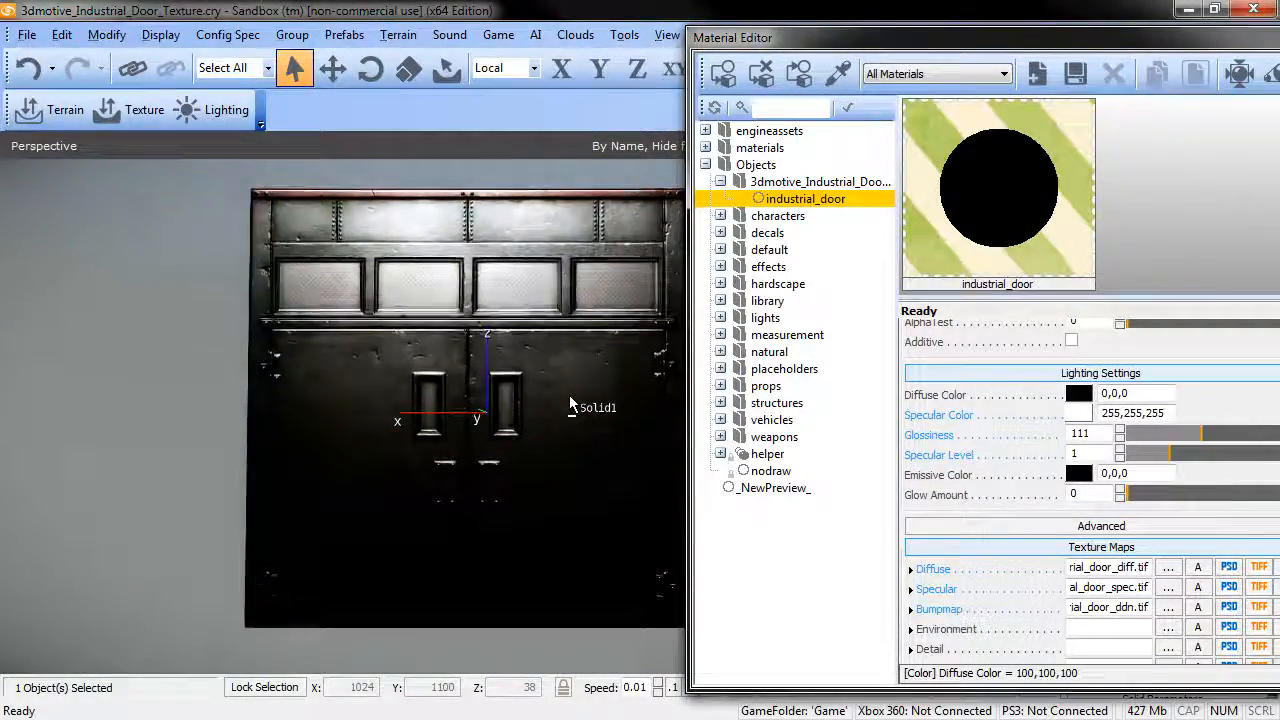
click(1079, 393)
drag(777, 424, 777, 341)
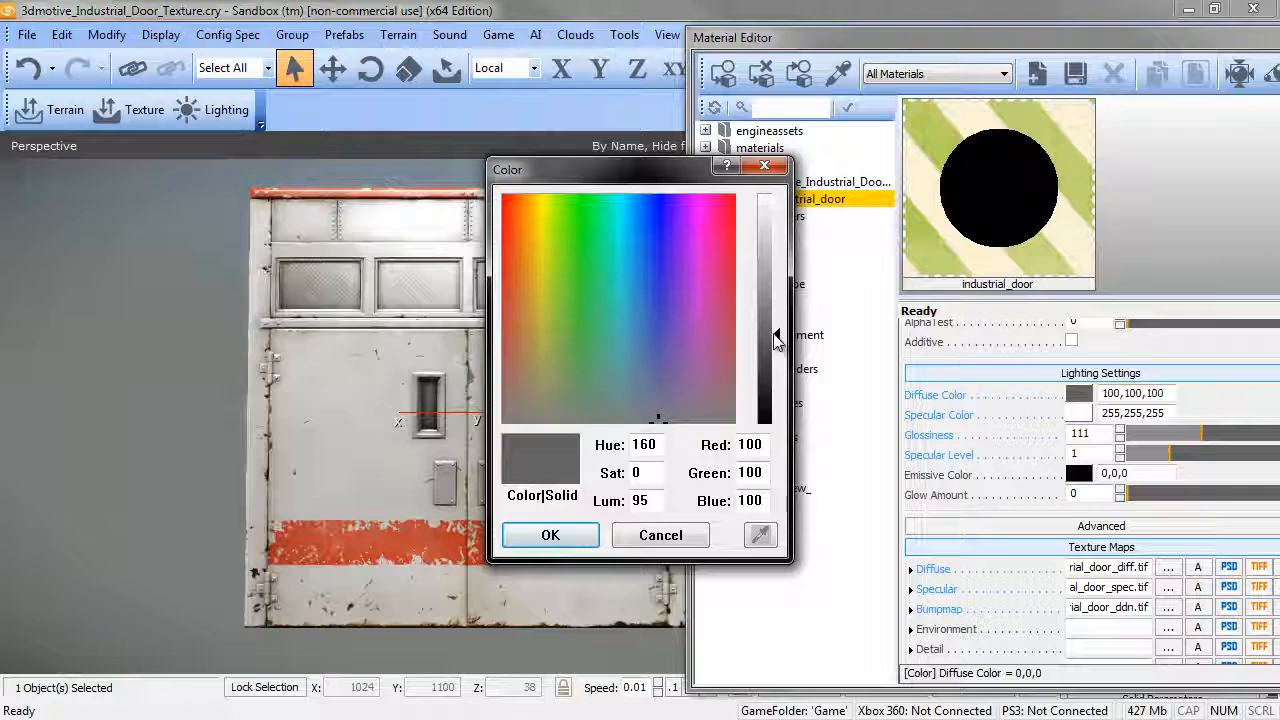
click(550, 535)
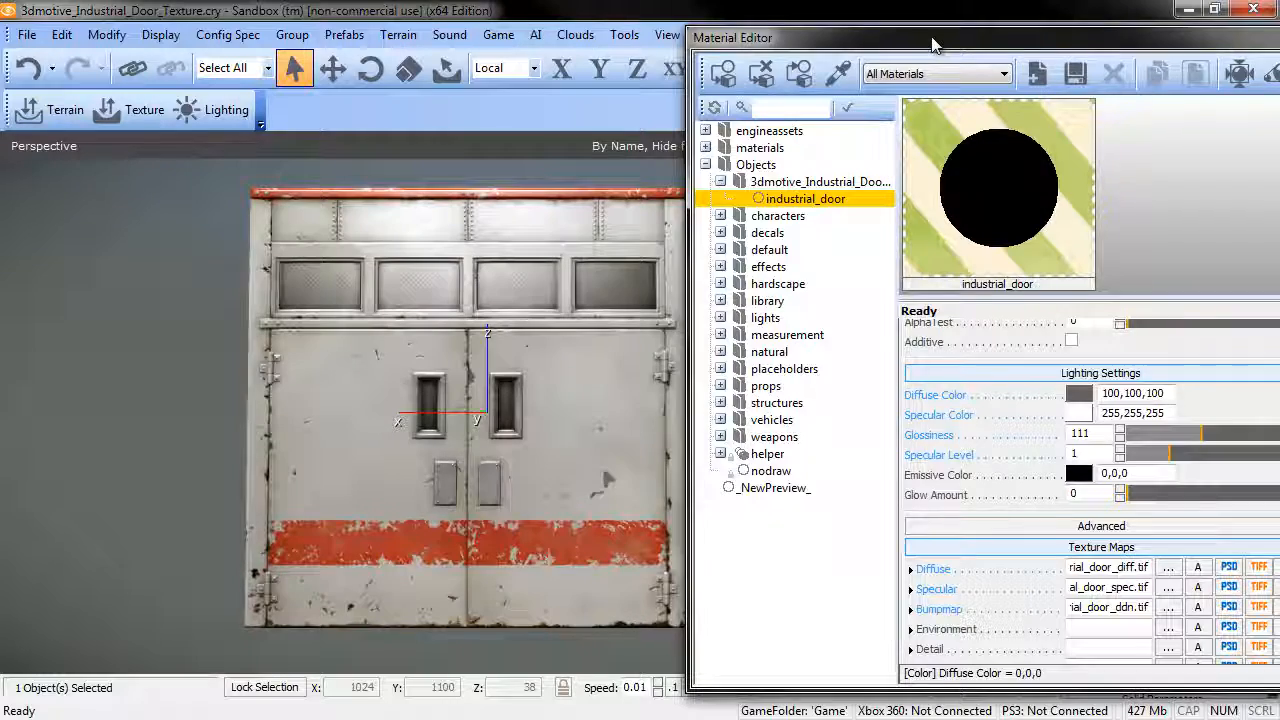
drag(940, 45, 880, 43)
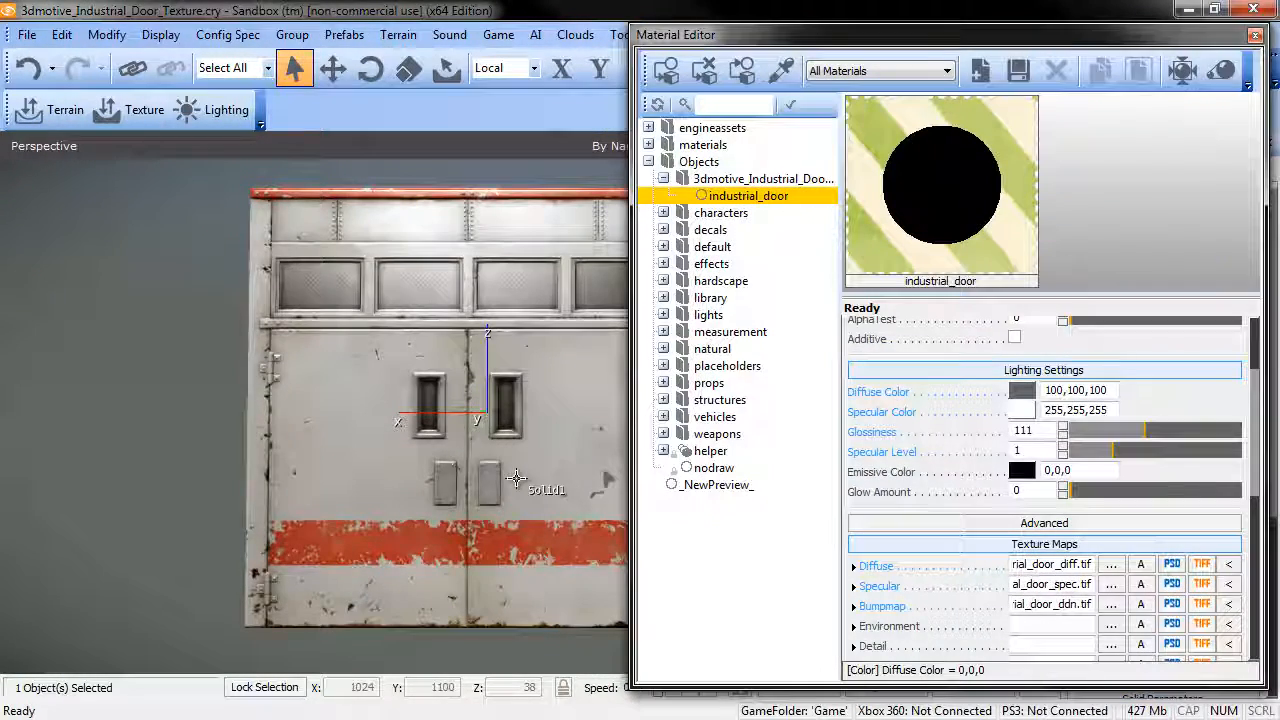
key(d)
key(d)
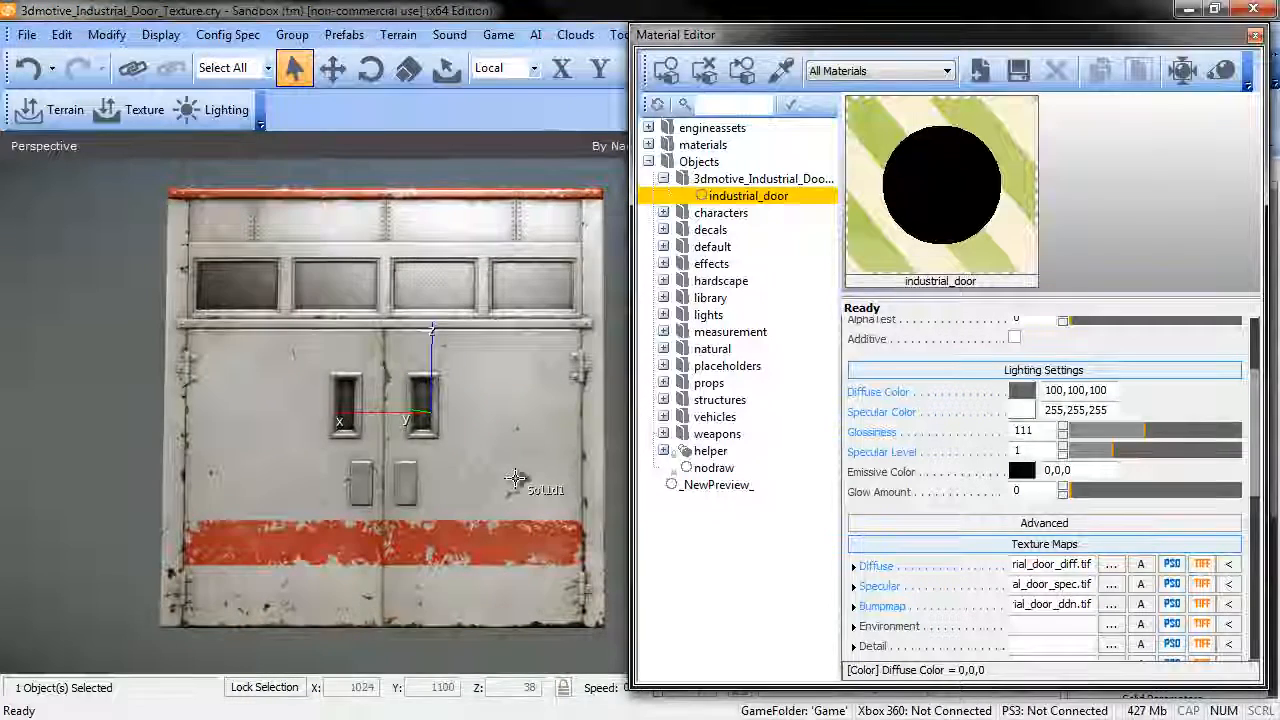
key(d)
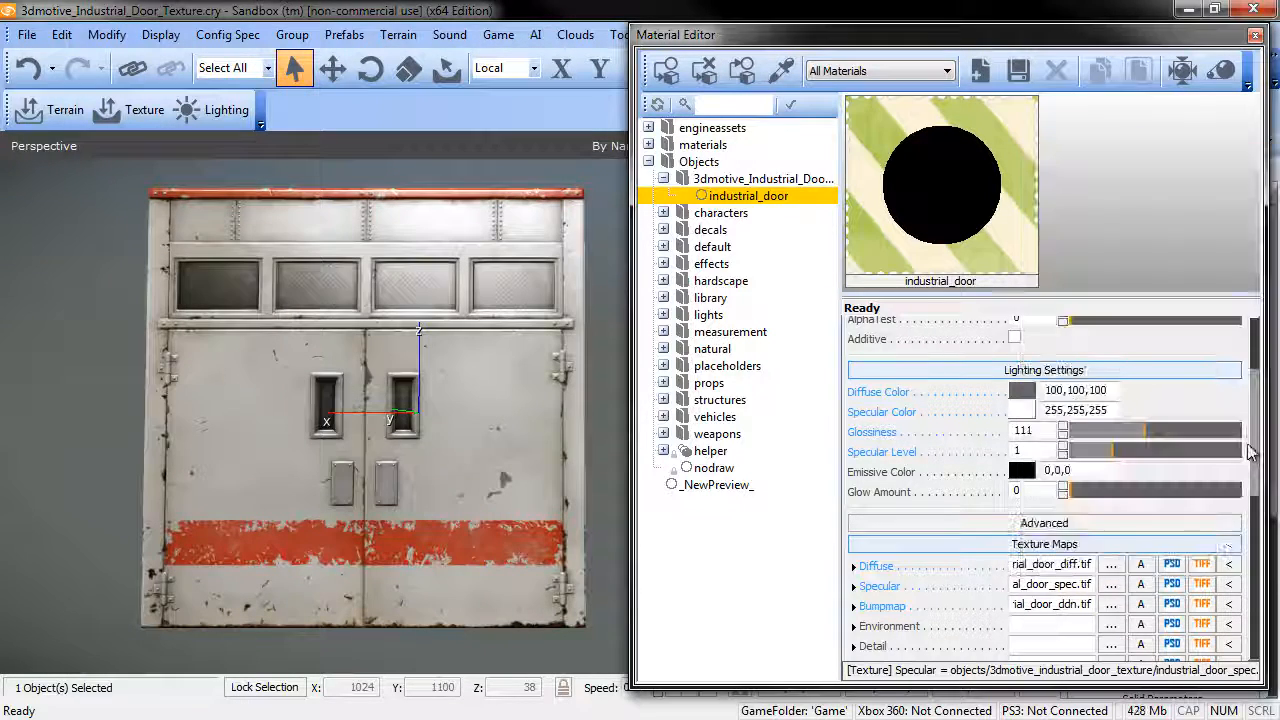
Load cubemap_forest_b_cm.dds from the textures/cubemaps/forest folder as the material's Environment texture map
drag(1256, 456, 1256, 497)
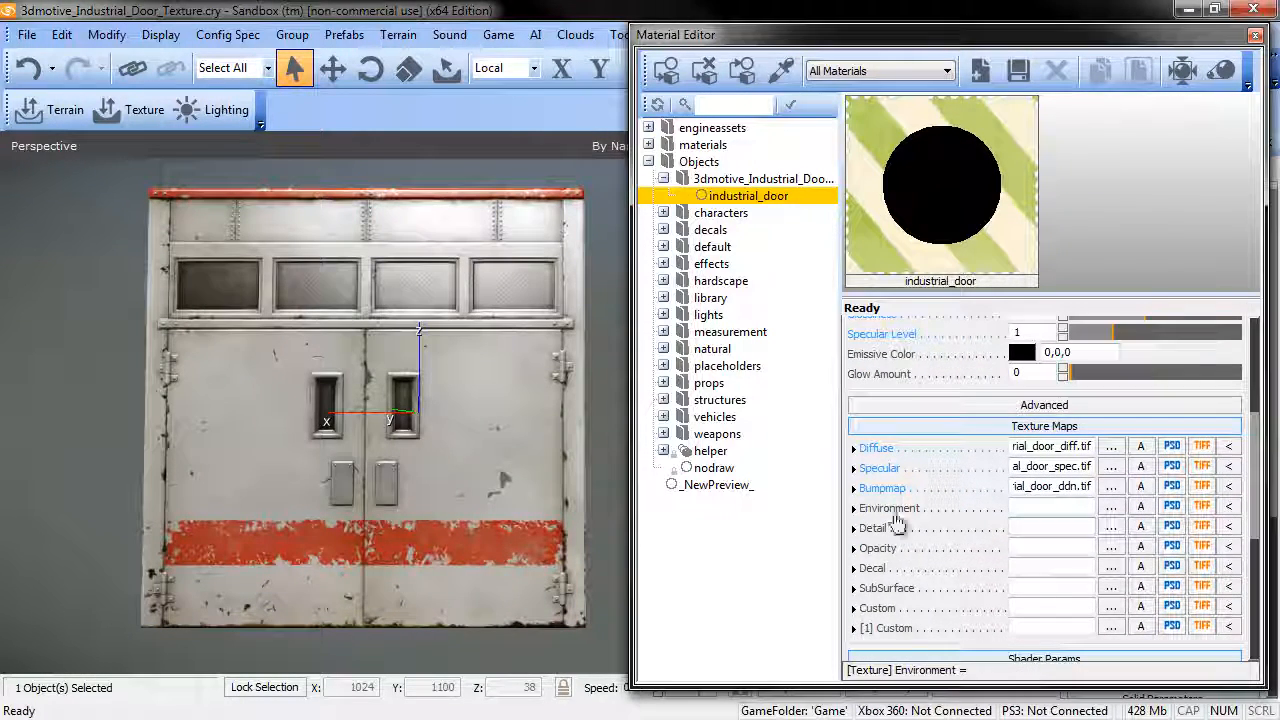
click(1110, 505)
click(881, 167)
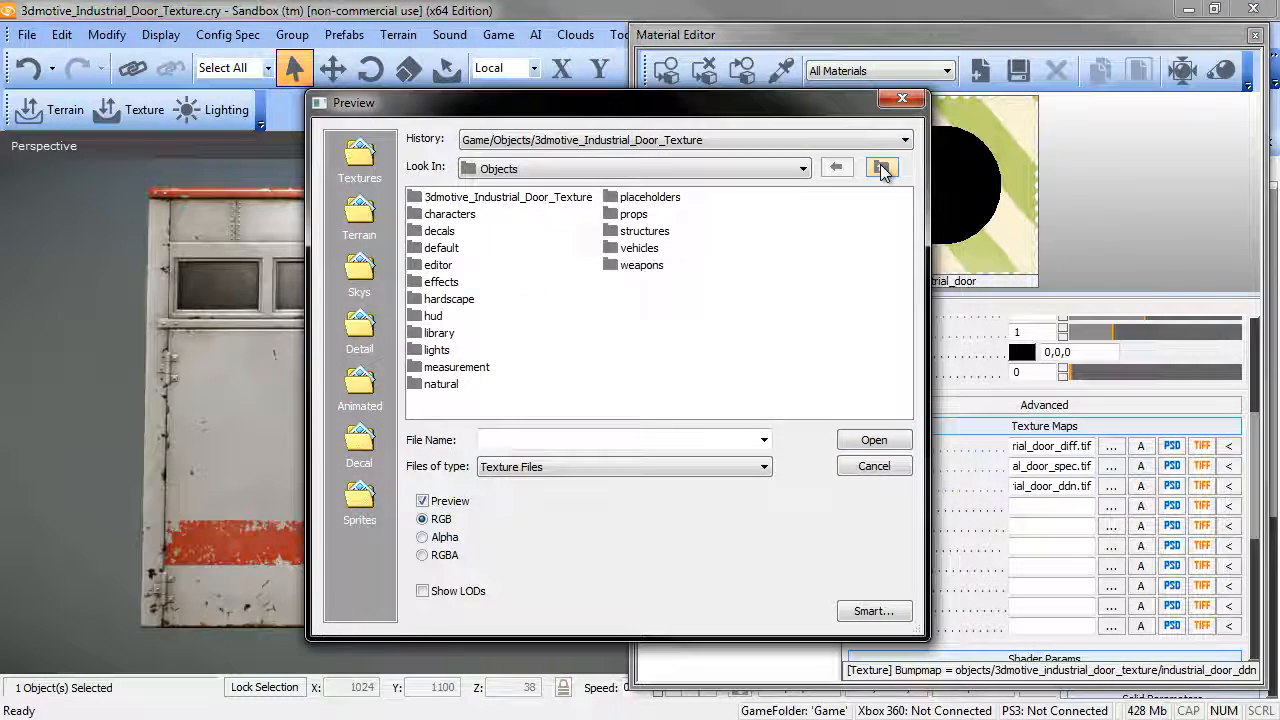
click(881, 167)
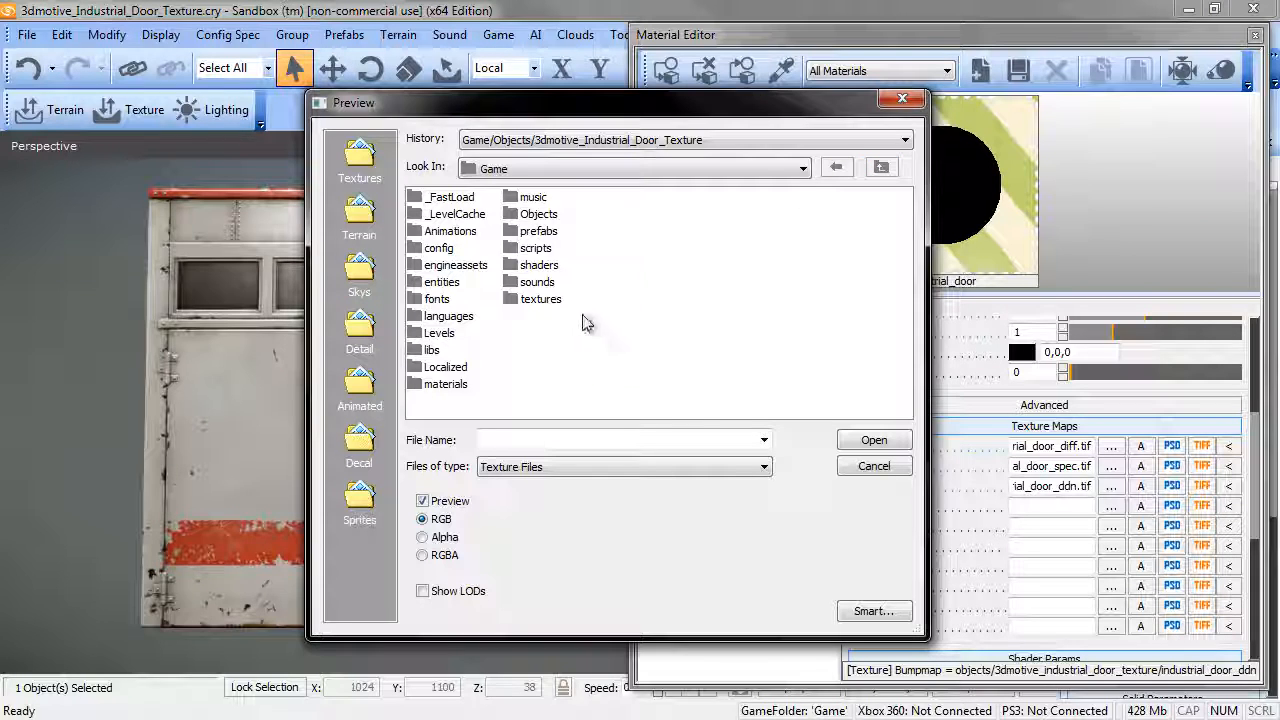
double_click(538, 299)
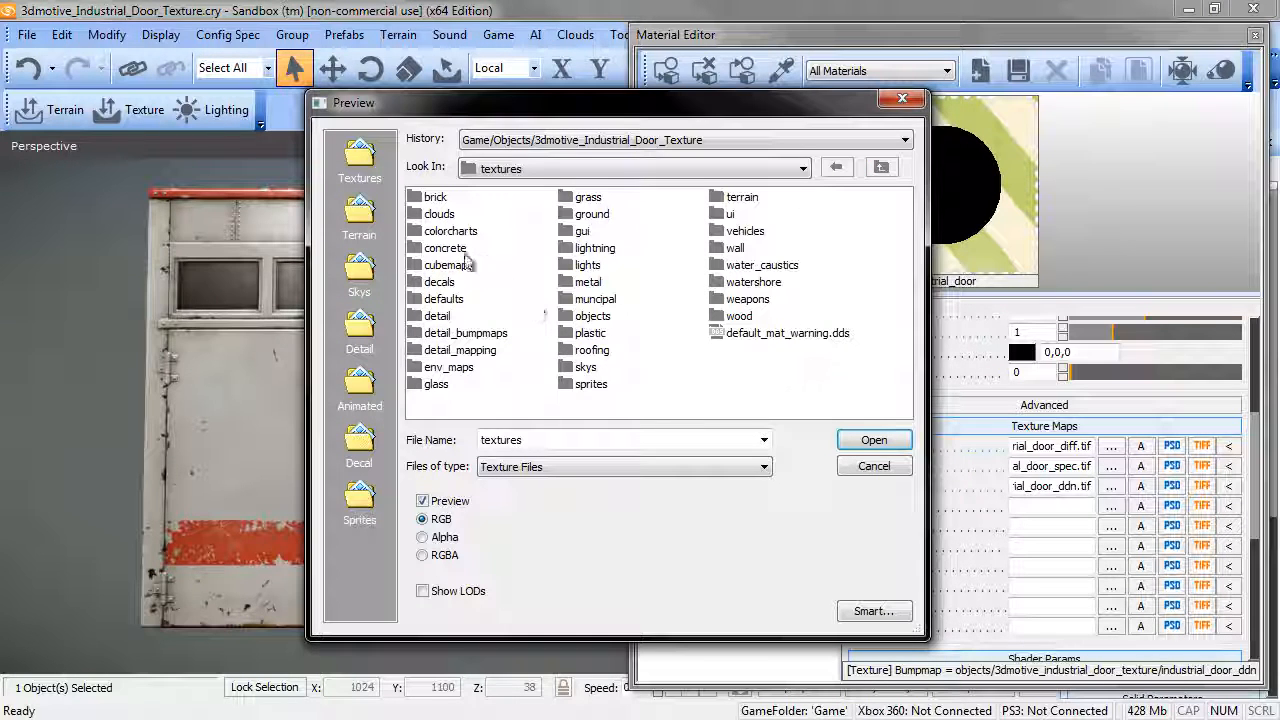
double_click(447, 265)
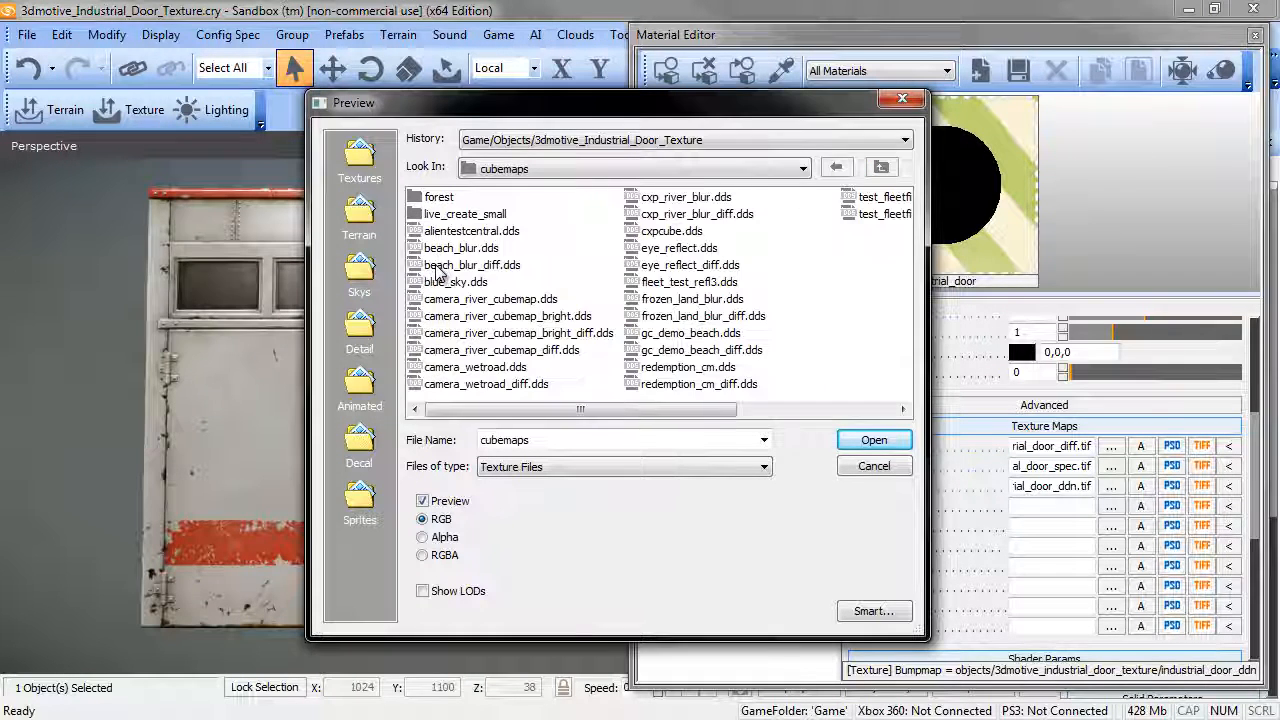
double_click(438, 198)
drag(447, 103, 749, 89)
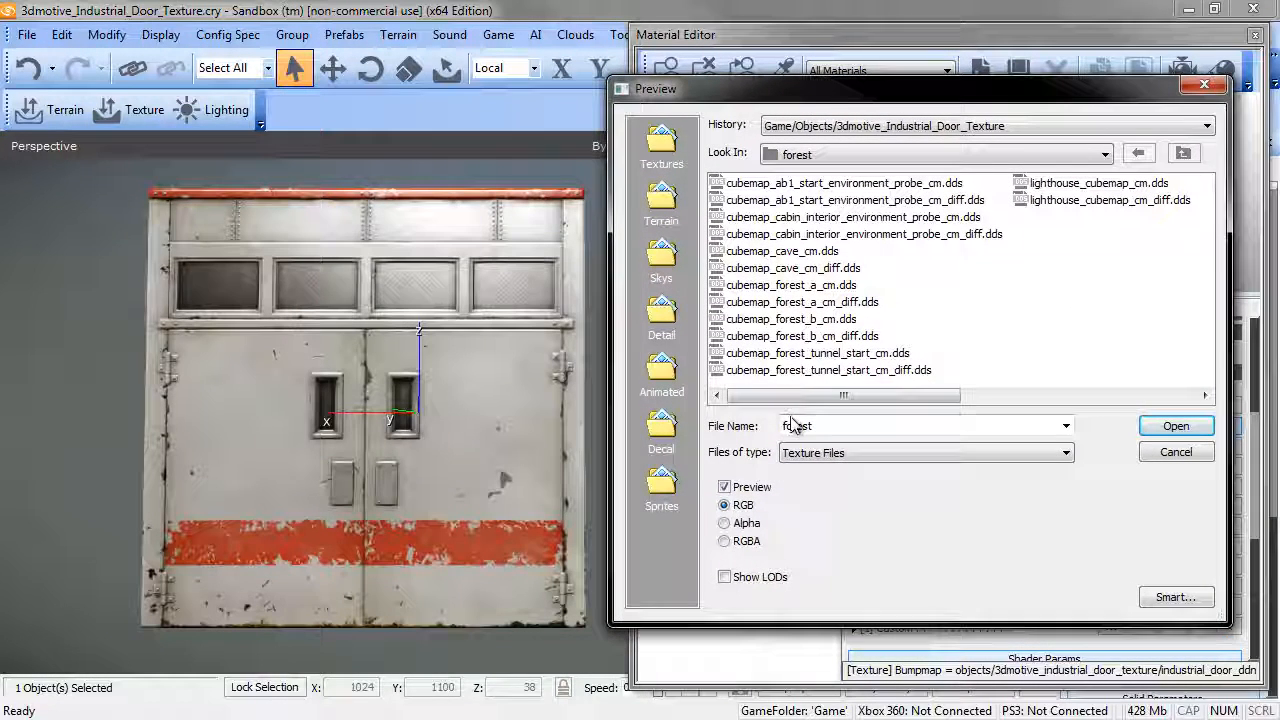
click(810, 320)
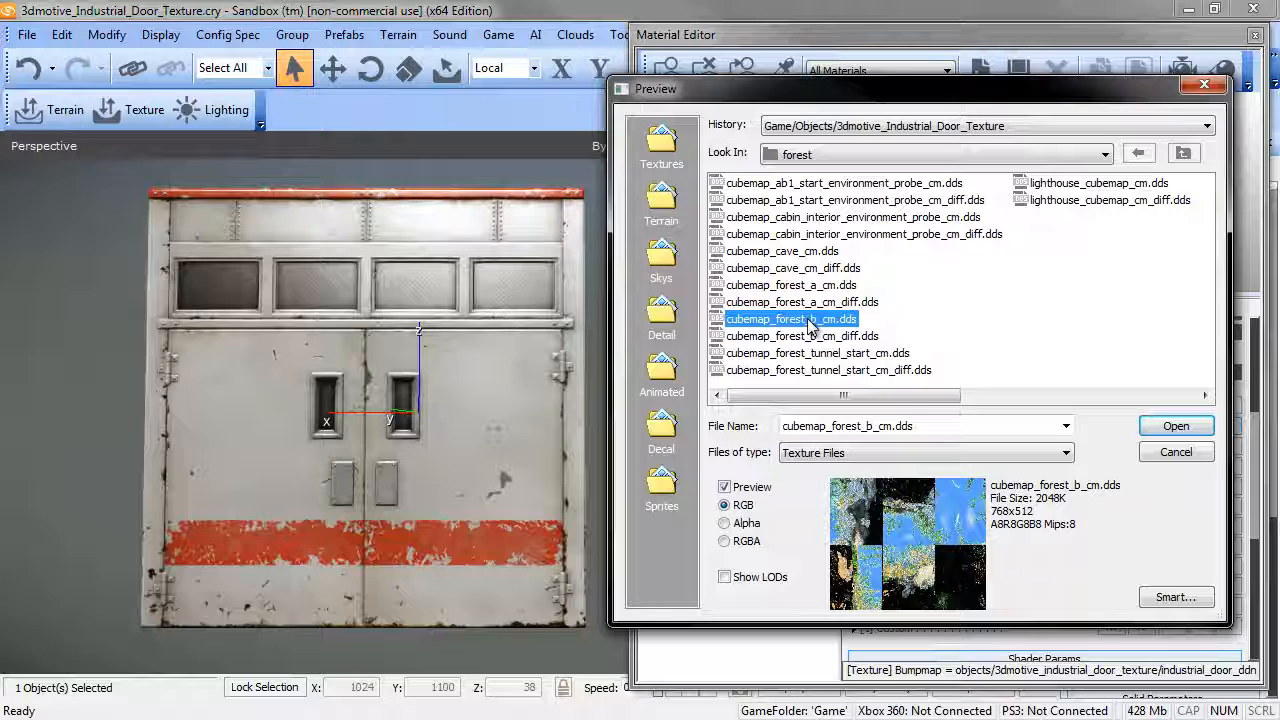
double_click(810, 320)
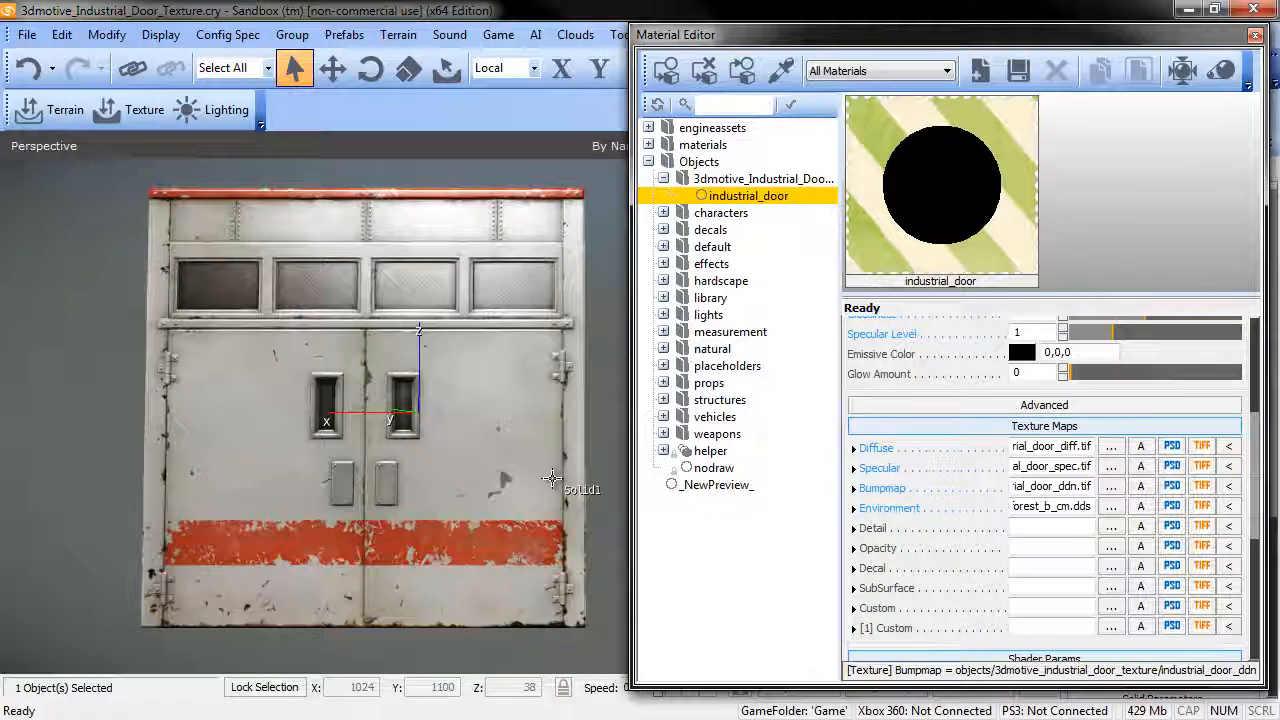
Enable the Environment map option in the material's Shader Generation Params and check the reflections on the door
scroll(1258, 505, down, 1)
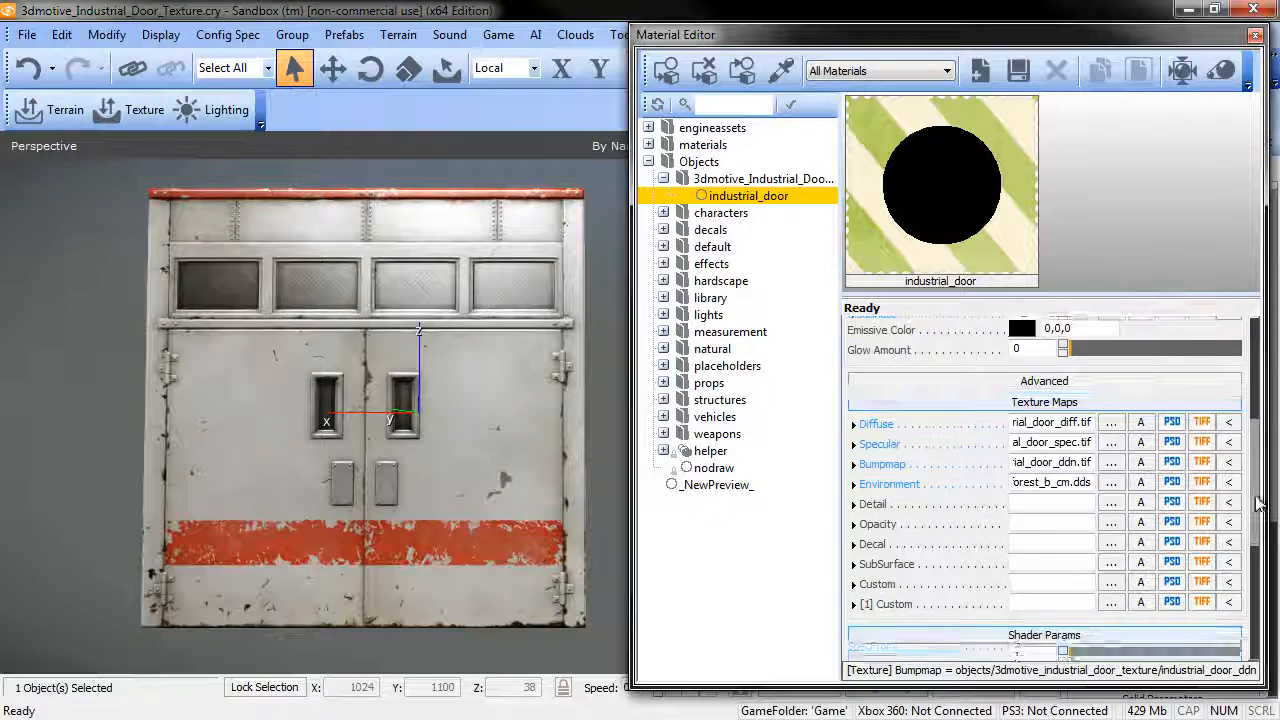
scroll(1258, 505, down, 10)
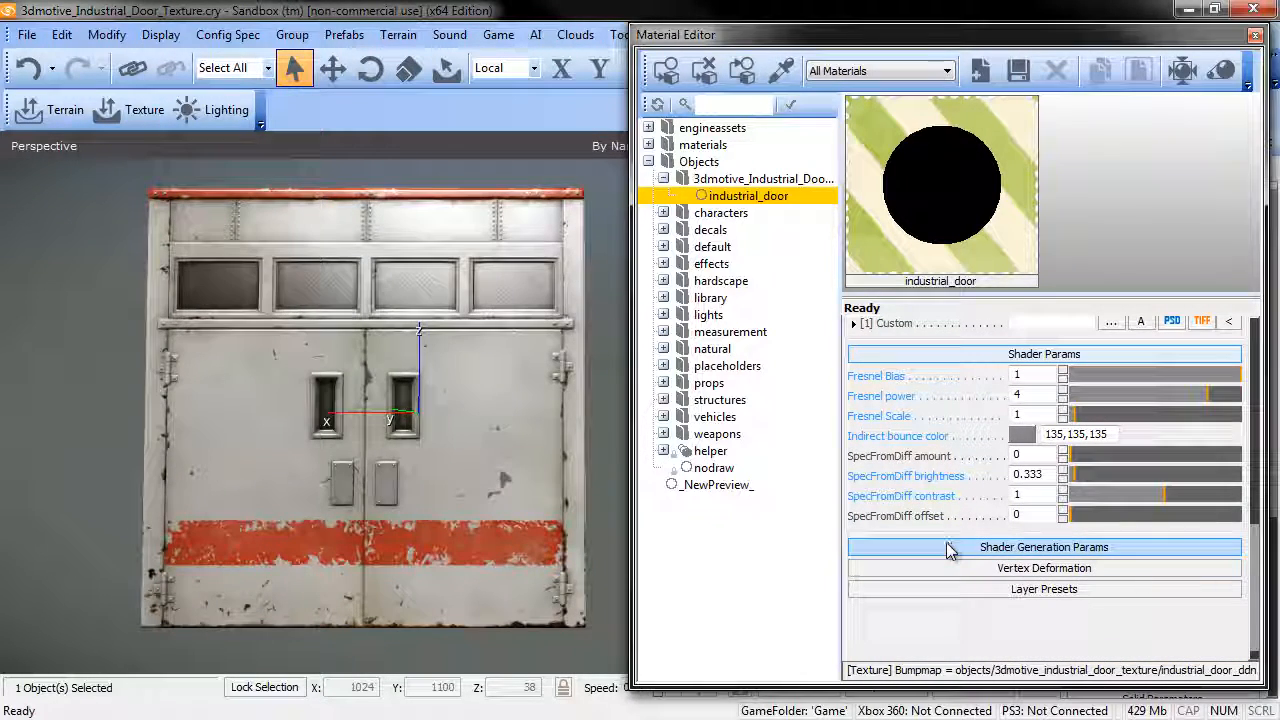
click(1088, 550)
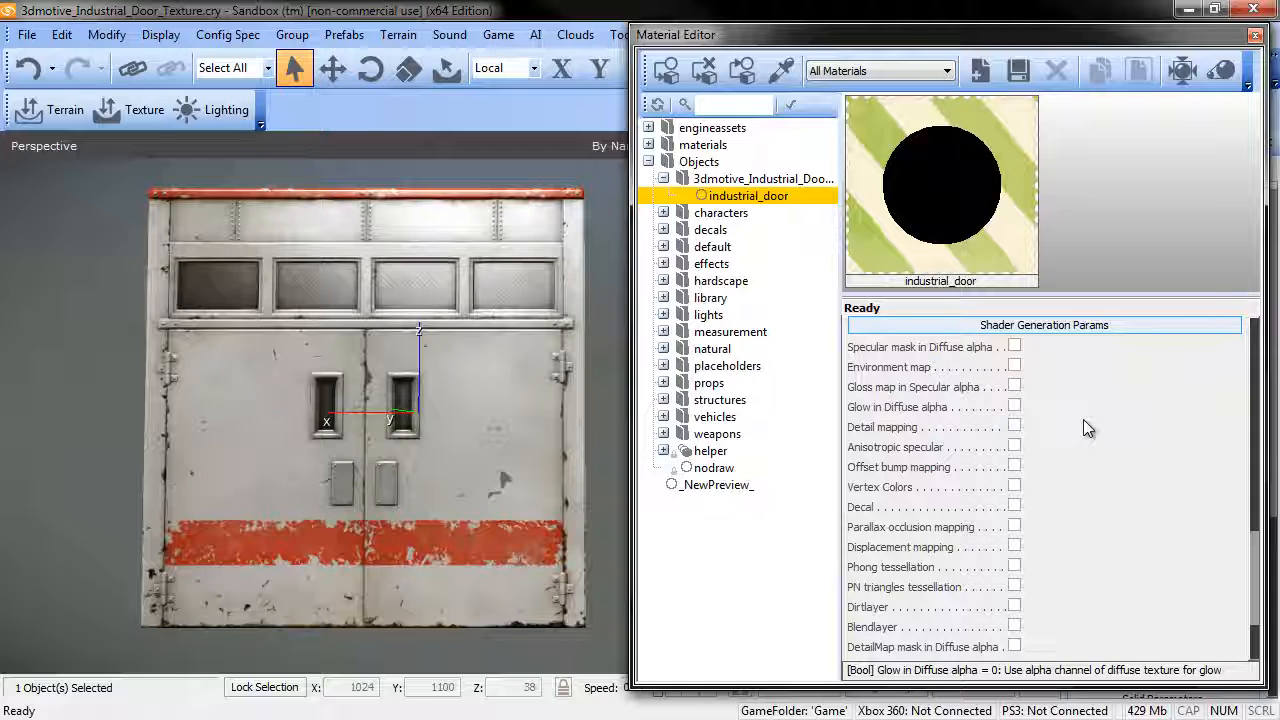
click(1014, 366)
middle_drag(429, 526, 489, 506)
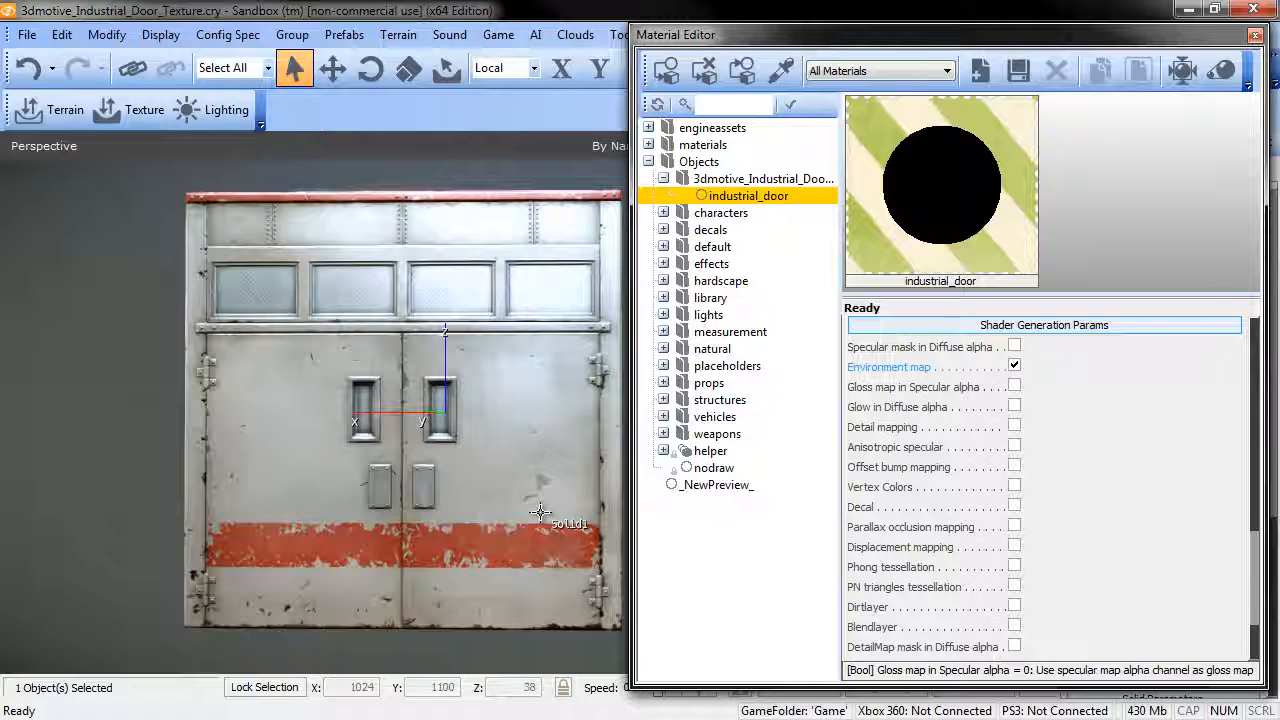
Raise the material's Glossiness to 255 and inspect the environment reflections on the door
drag(1256, 585, 1256, 427)
drag(1142, 418, 1254, 416)
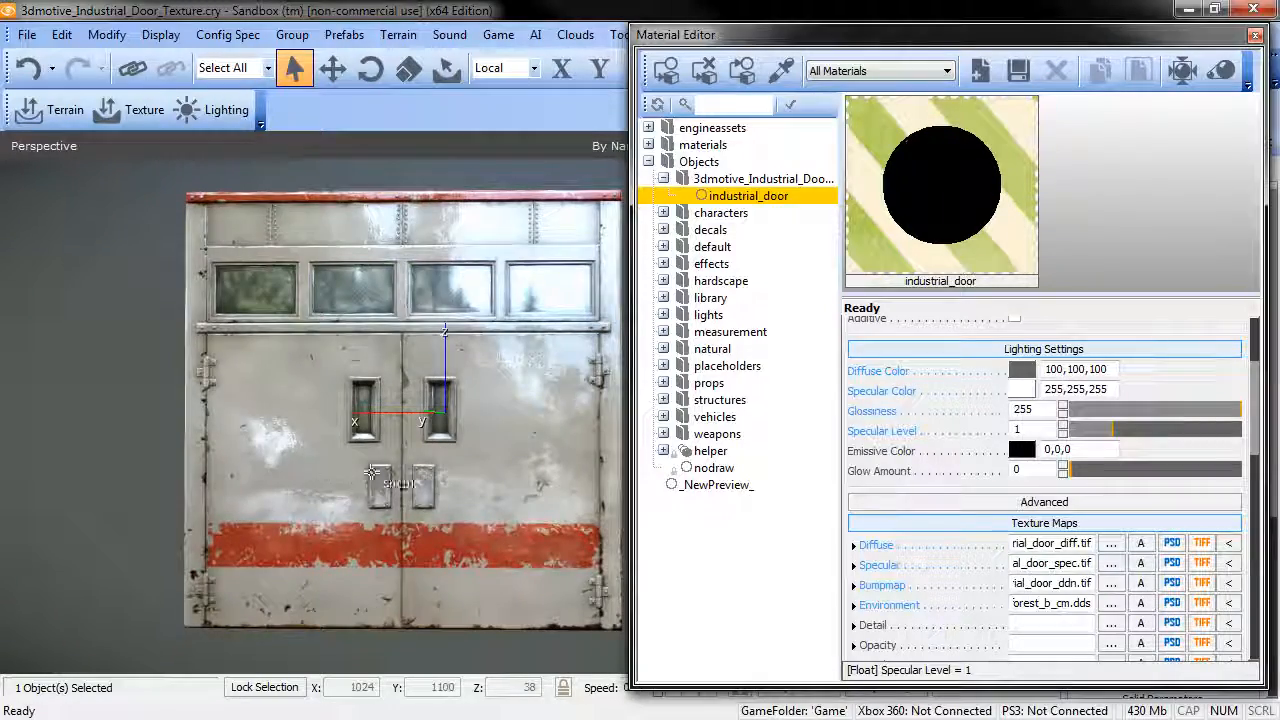
alt+middle_drag(418, 473, 429, 472)
drag(731, 37, 776, 40)
alt+middle_drag(510, 479, 510, 479)
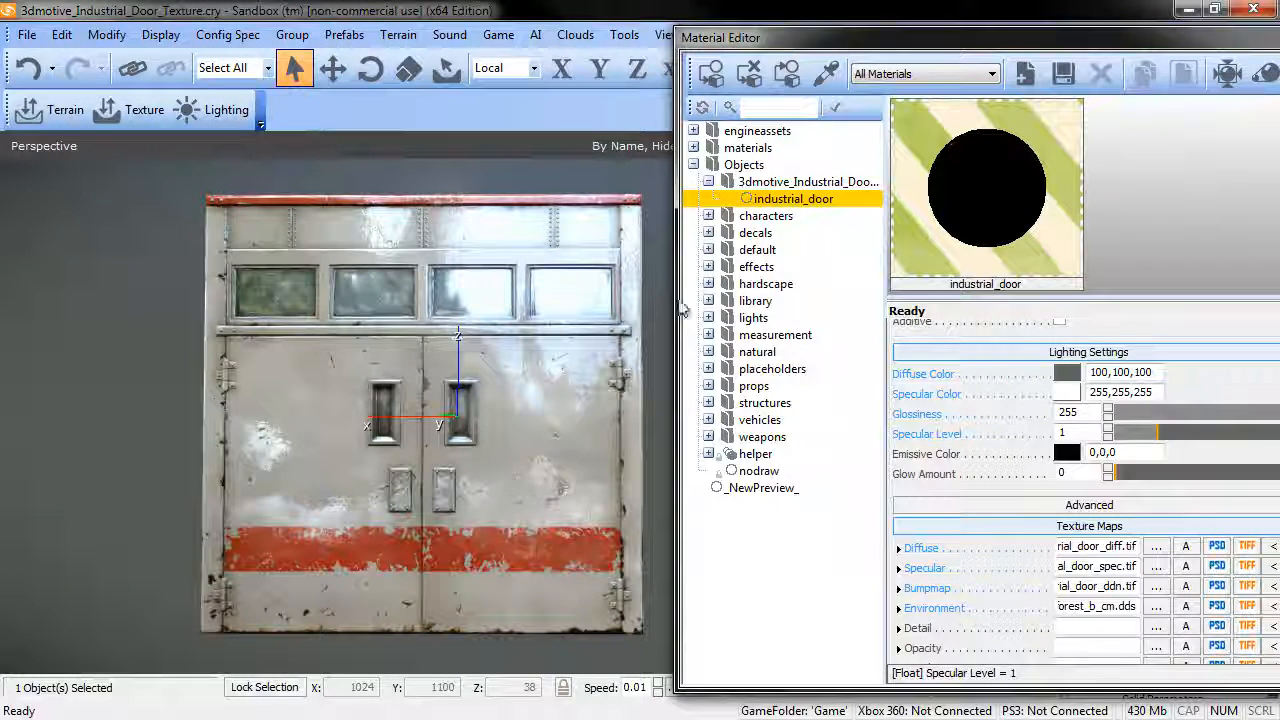
drag(854, 48, 805, 45)
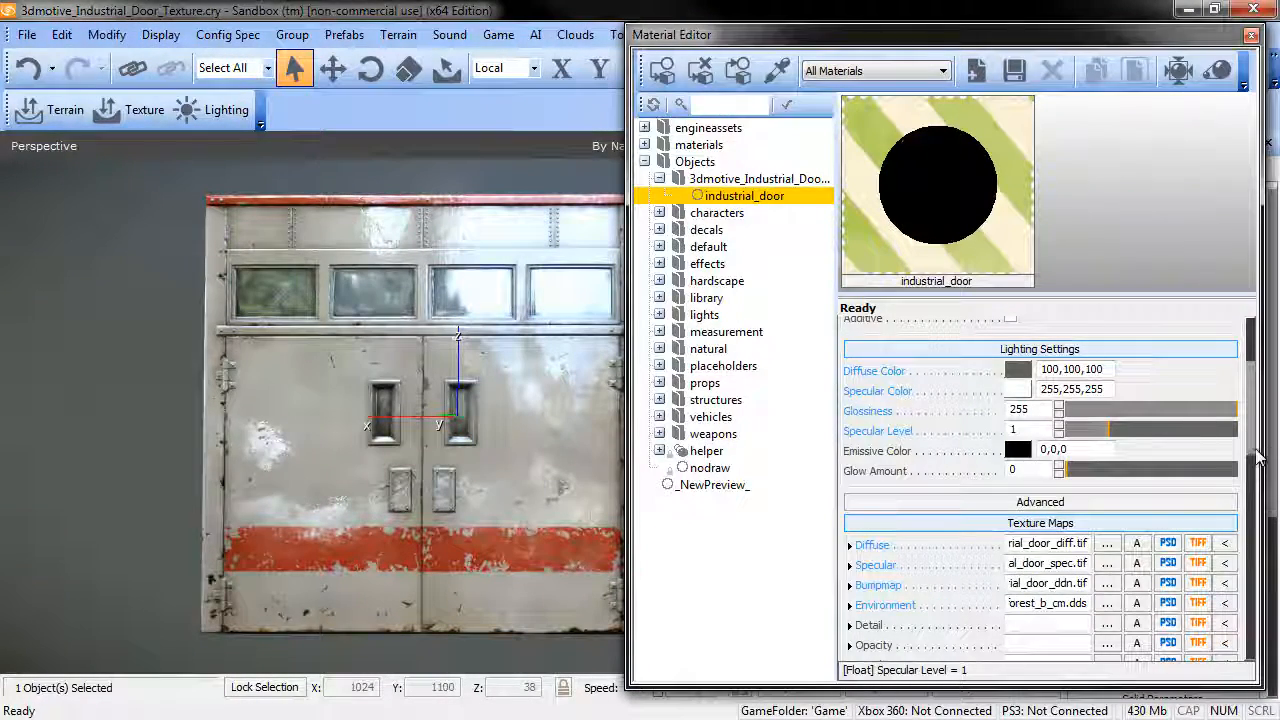
Lower the Fresnel Bias shader parameter to 0.202 and check the reflections on the door
drag(1252, 427, 1249, 518)
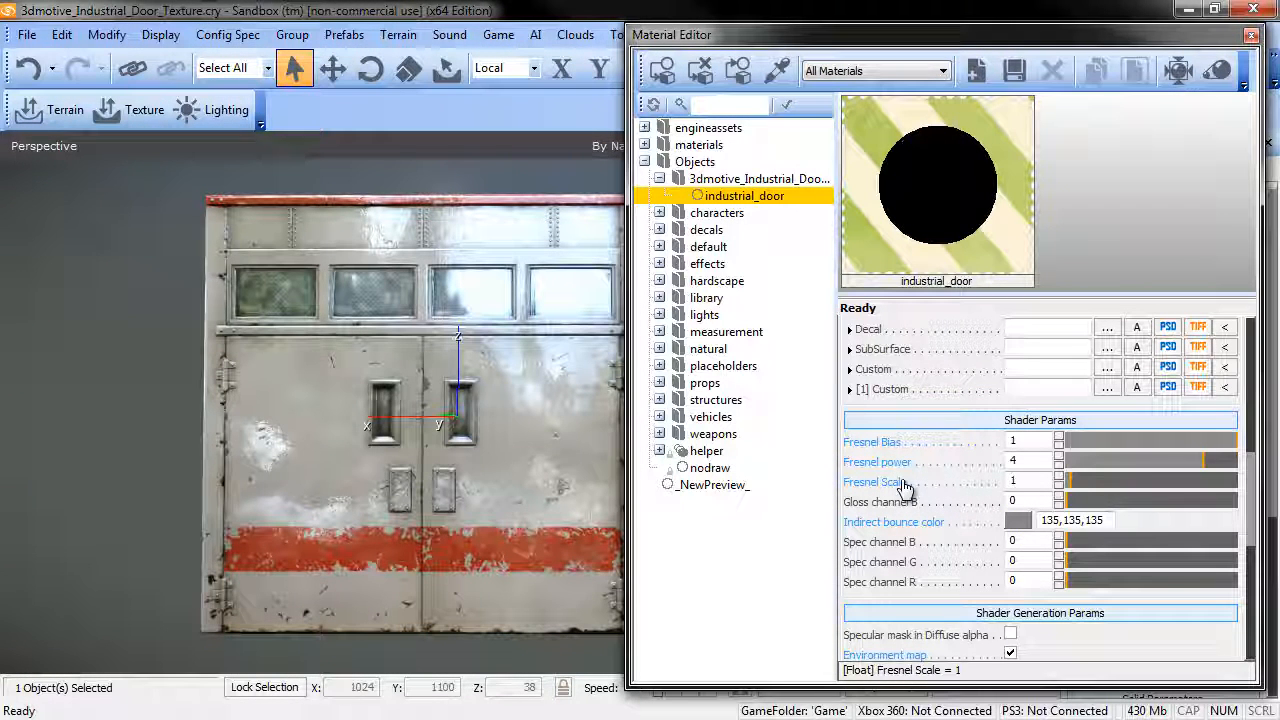
drag(1211, 443, 1100, 442)
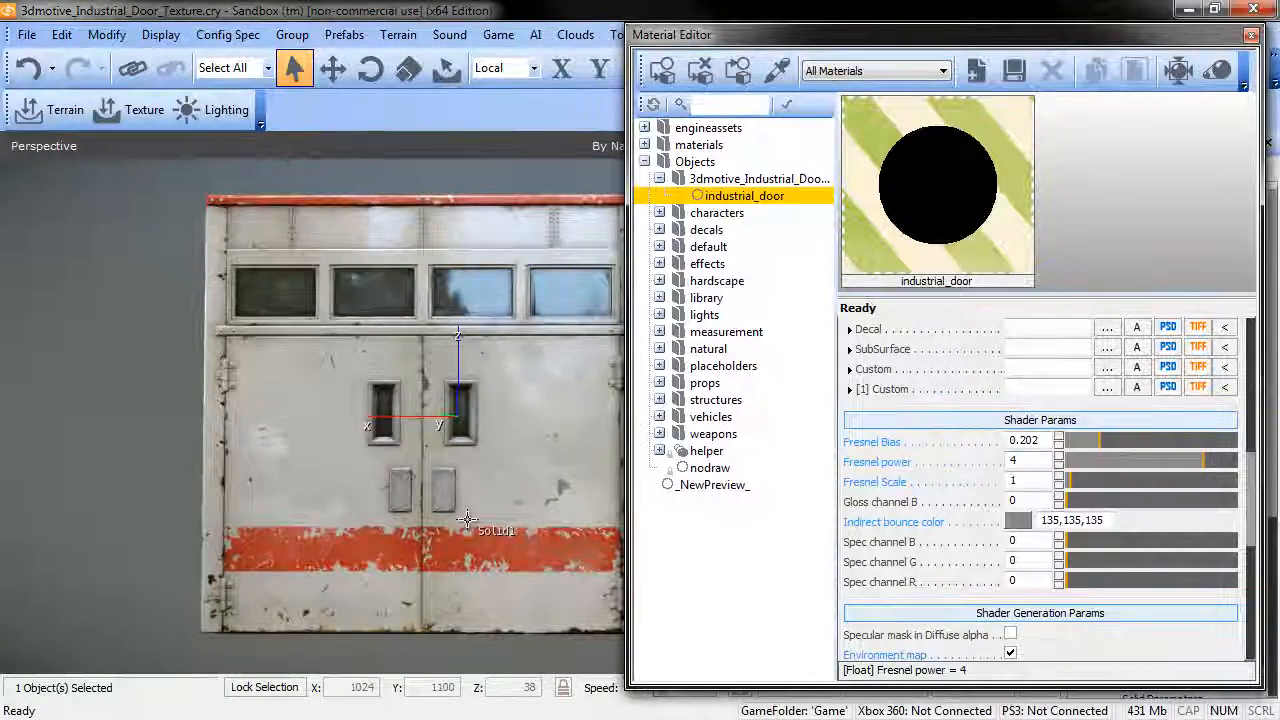
alt+middle_drag(461, 520, 457, 514)
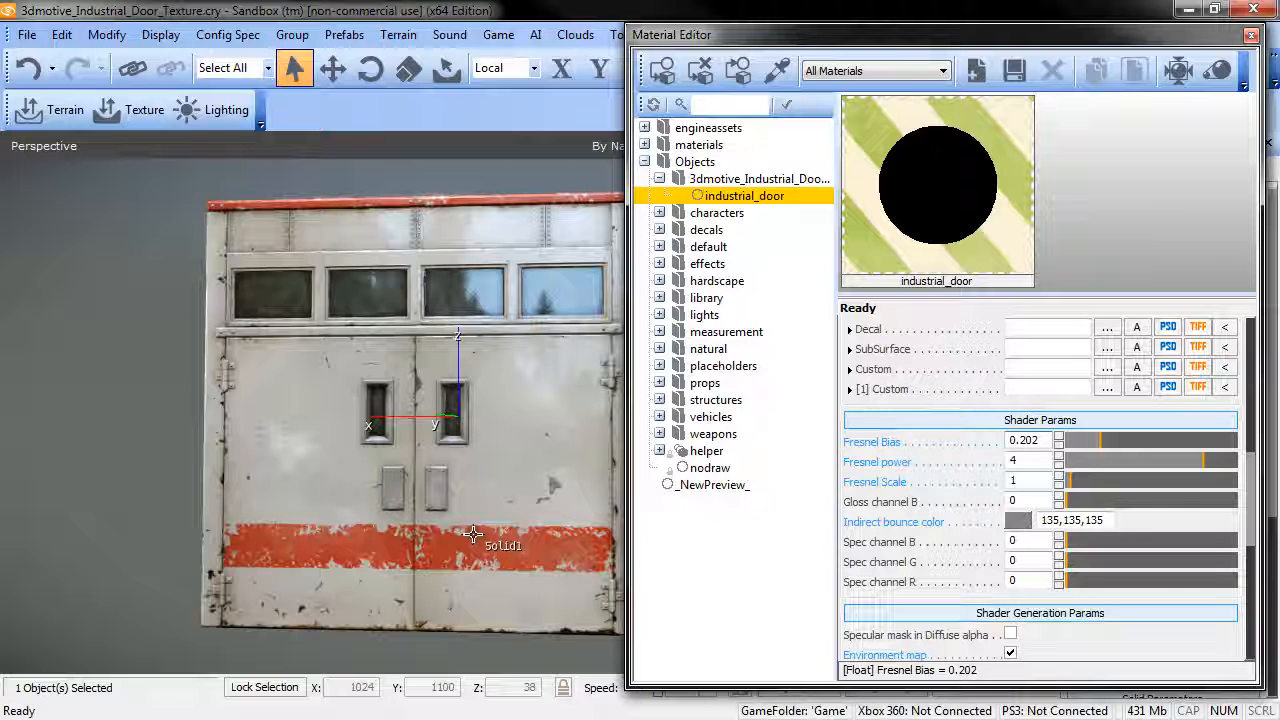
Set the Gloss channel B shader parameter to 1 and inspect the door from several angles
click(1026, 496)
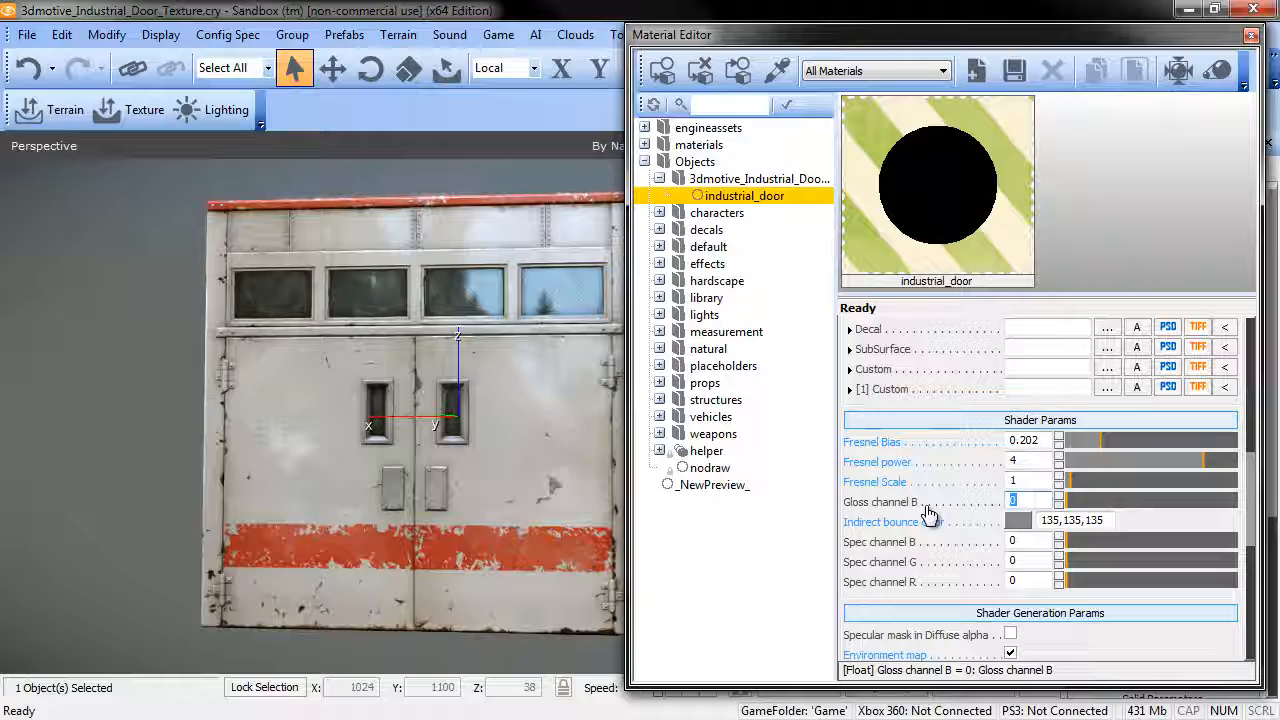
text(1)
key(Return)
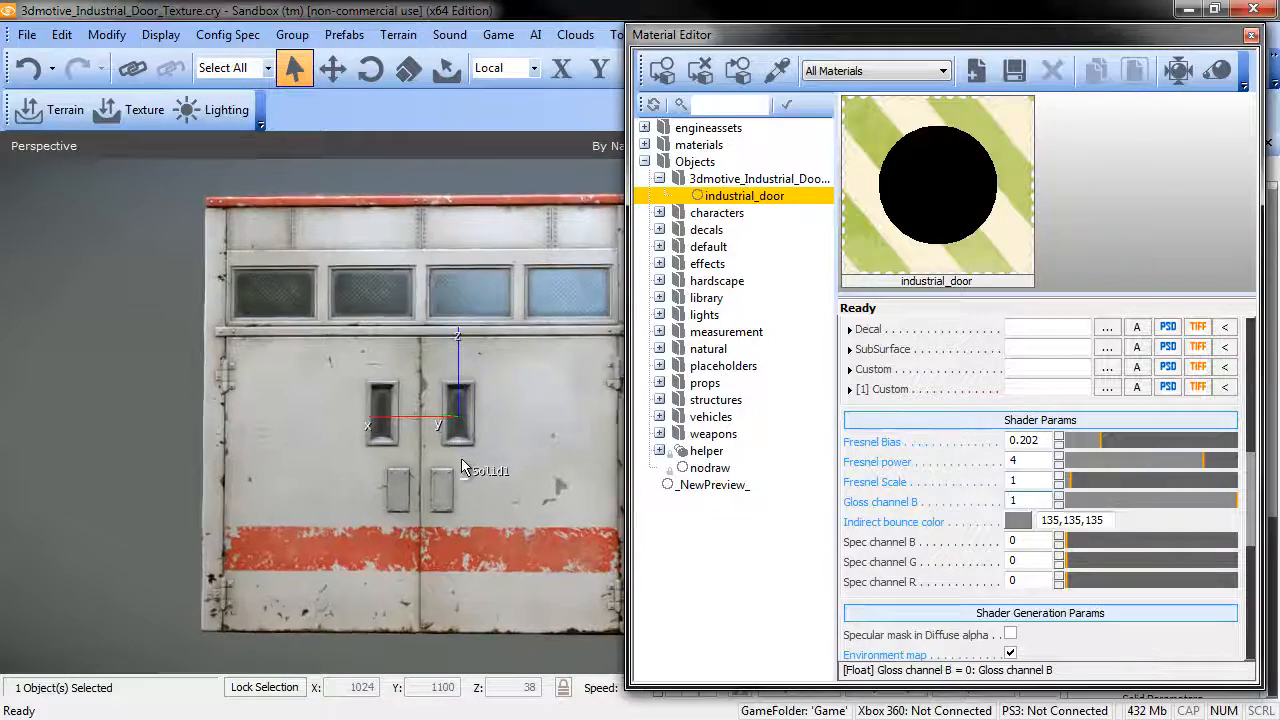
alt+middle_drag(461, 468, 459, 458)
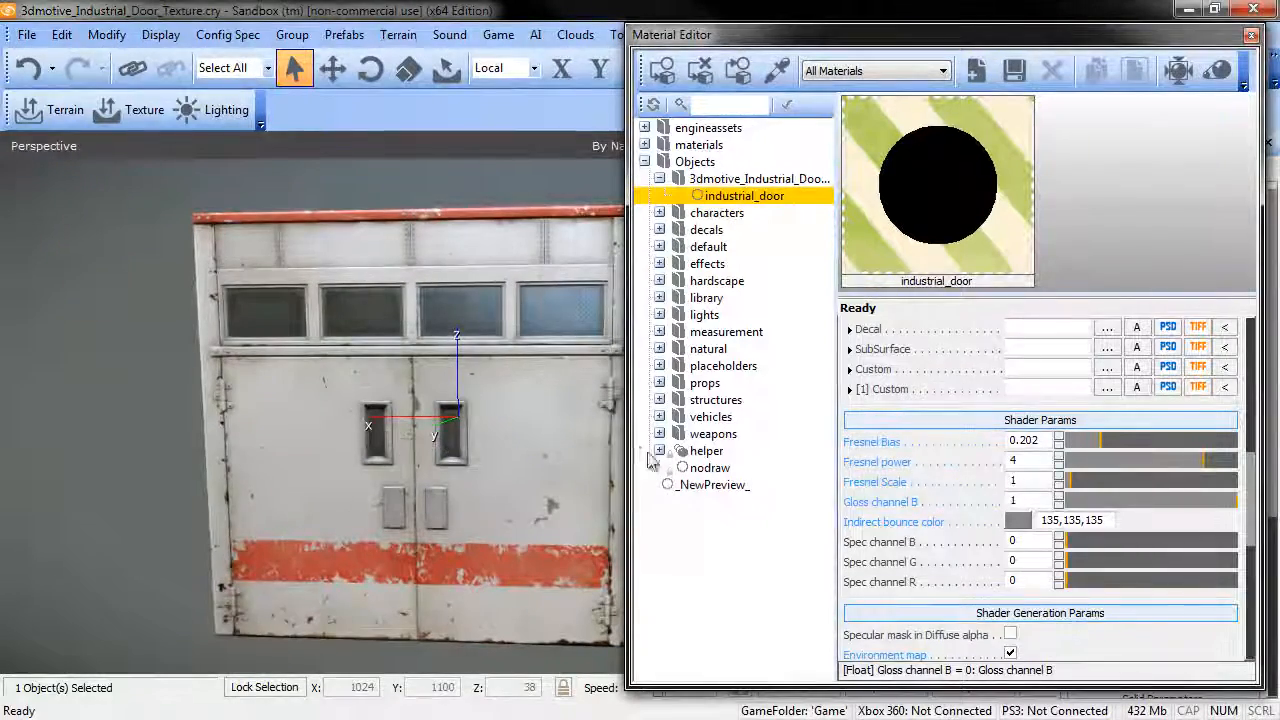
alt+middle_drag(496, 402, 501, 401)
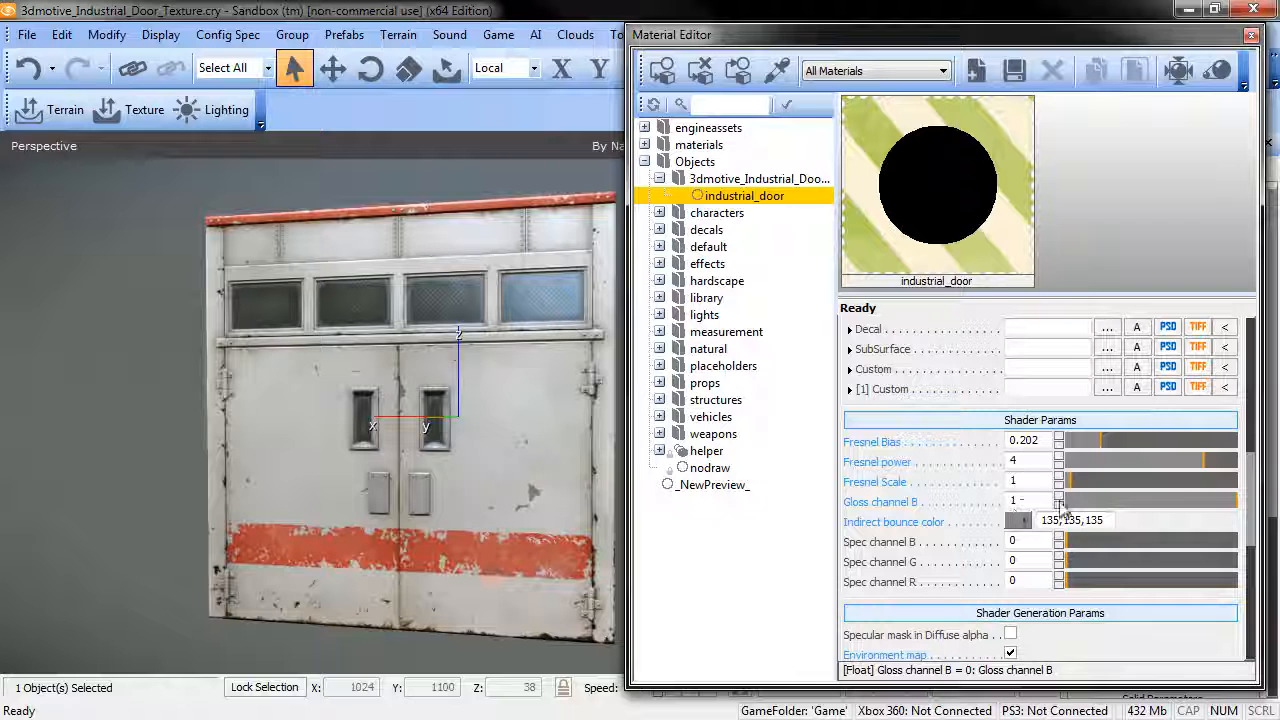
Reduce Gloss channel B to 0.503 and examine the door's reflections from below
drag(1220, 504, 1158, 514)
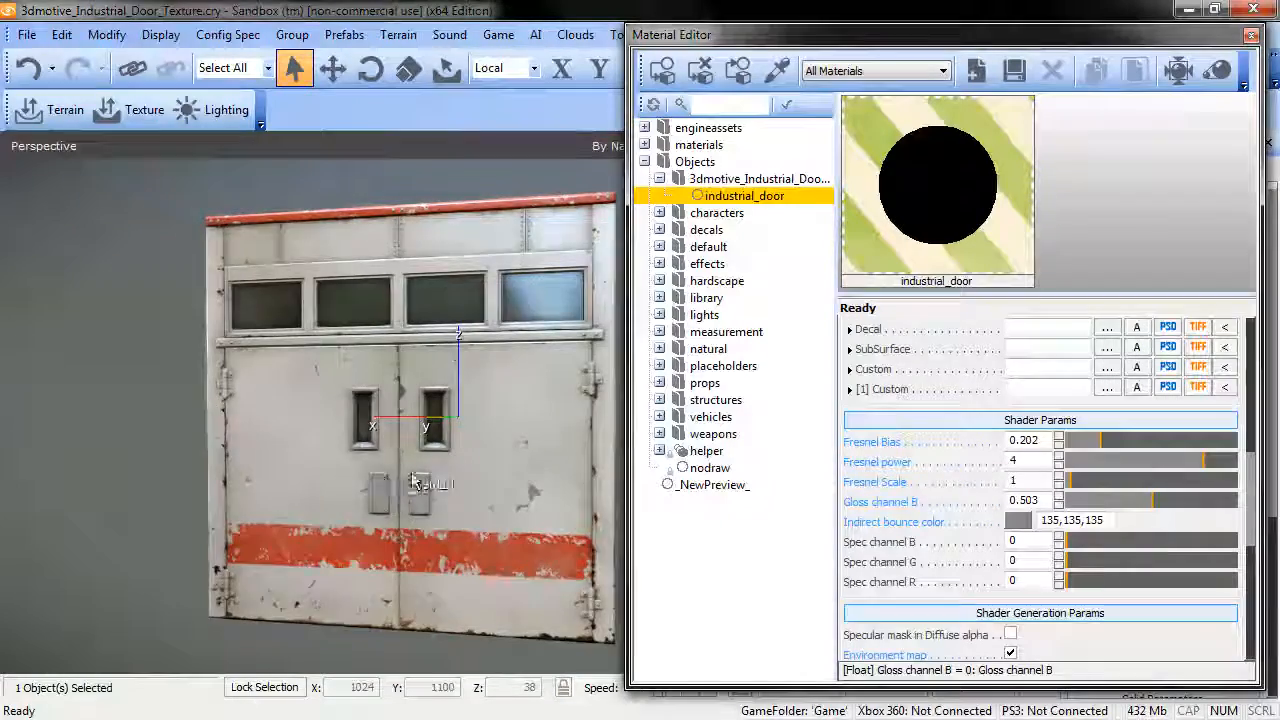
scroll(413, 480, up, 3)
alt+middle_drag(413, 473, 412, 473)
alt+middle_drag(411, 473, 414, 483)
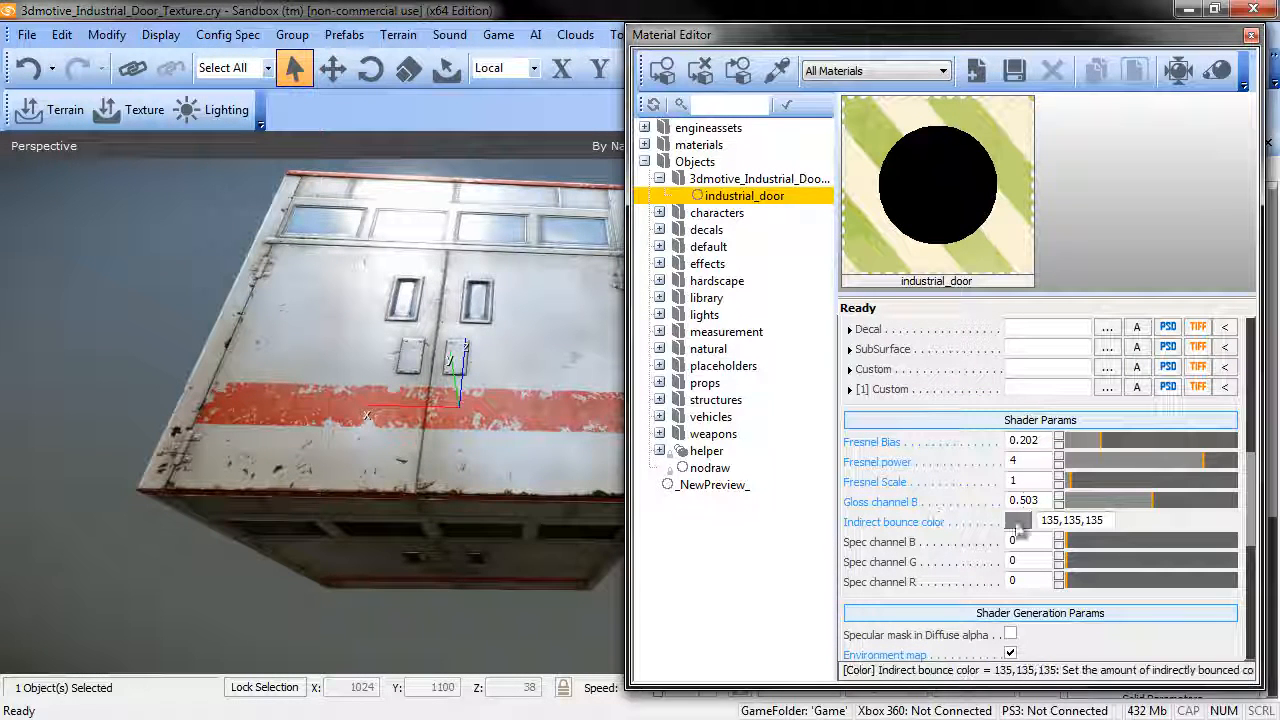
Set the Fresnel Scale shader parameter to 0.25 and inspect the door's reflections from the front and close up
click(1028, 480)
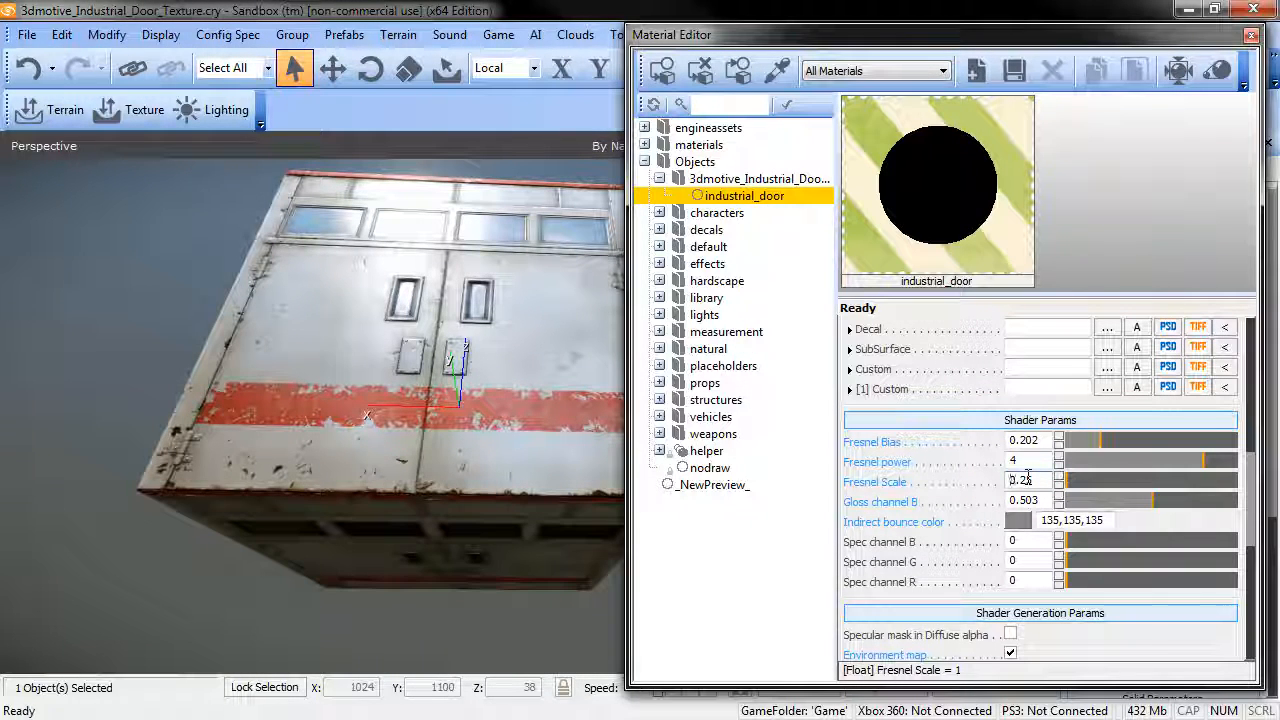
alt+middle_drag(483, 338, 500, 350)
alt+middle_drag(551, 389, 539, 384)
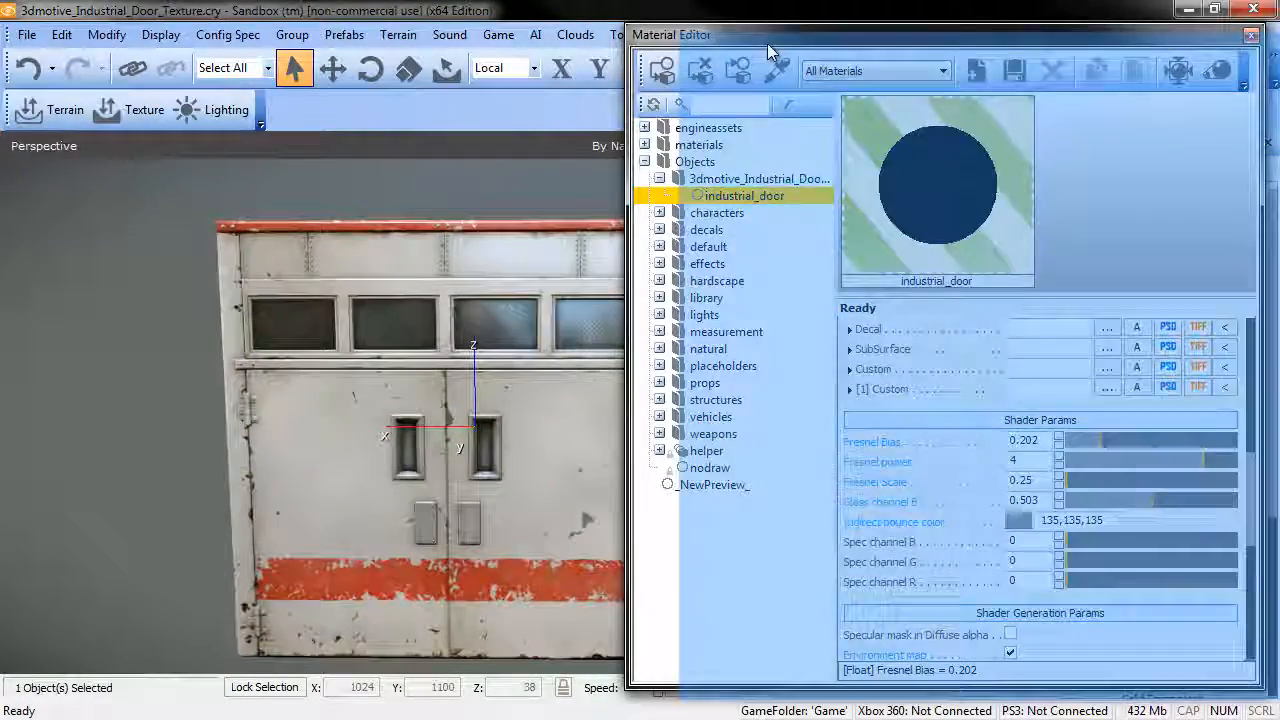
drag(715, 44, 770, 54)
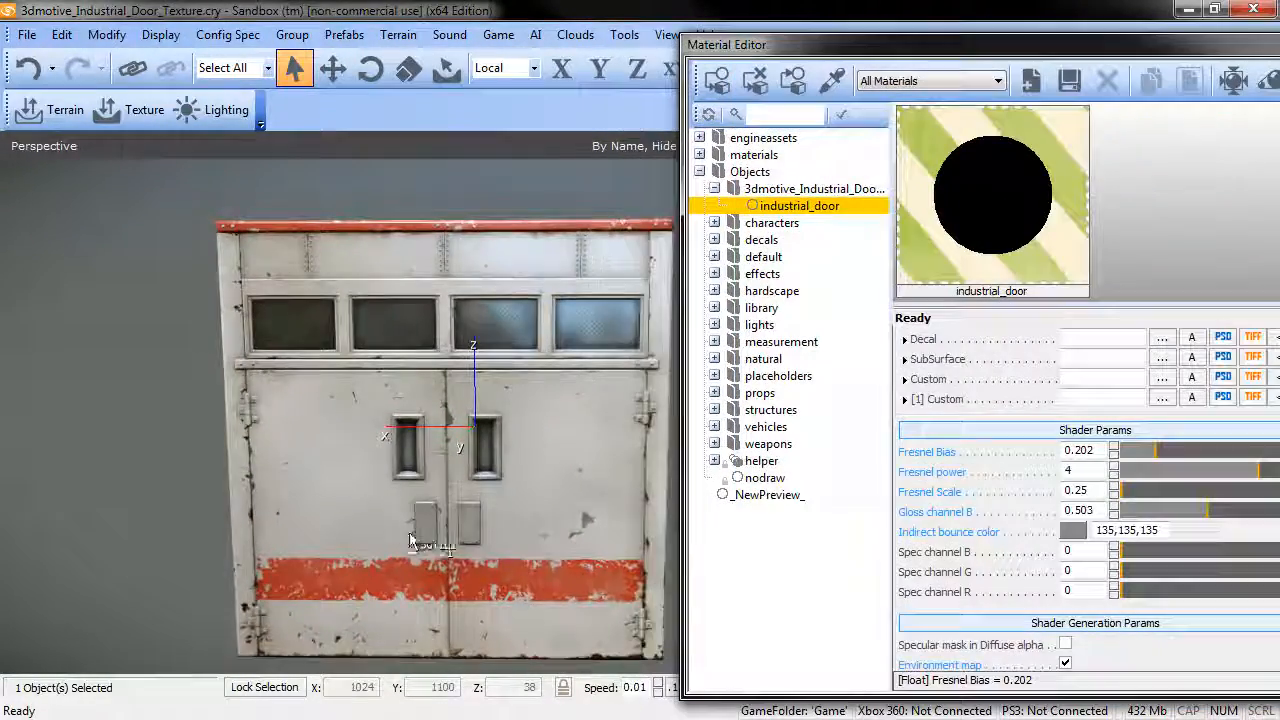
alt+middle_drag(423, 513, 455, 514)
scroll(452, 521, up, 3)
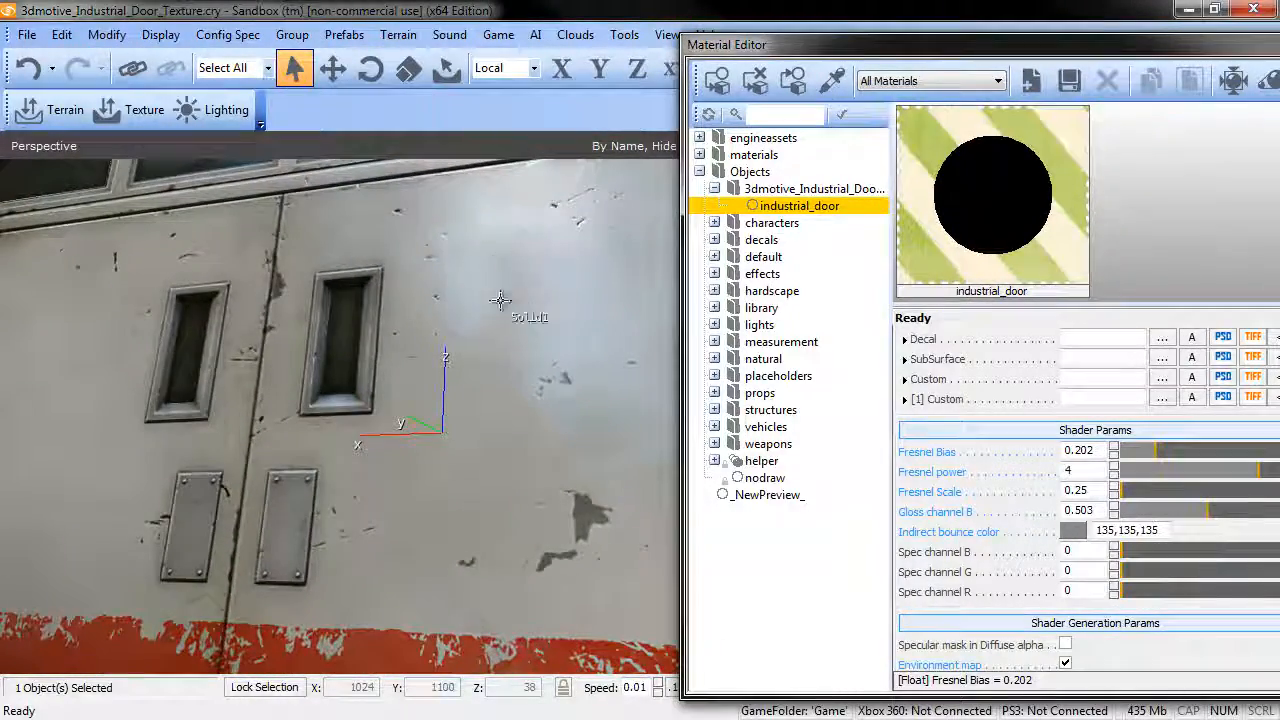
Assign metal_ddn.dds from the textures/detail_bumpmaps folder as the Detail texture map of the industrial_door material
alt+middle_drag(482, 476, 482, 472)
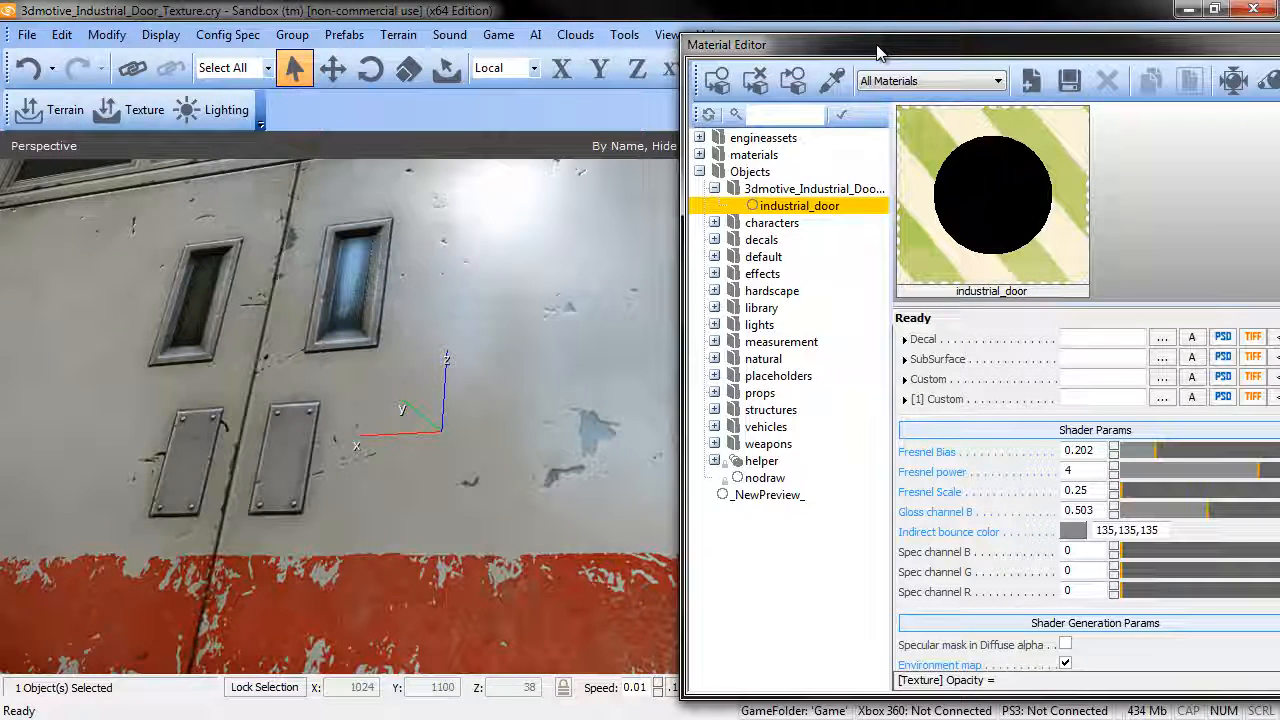
drag(878, 52, 783, 34)
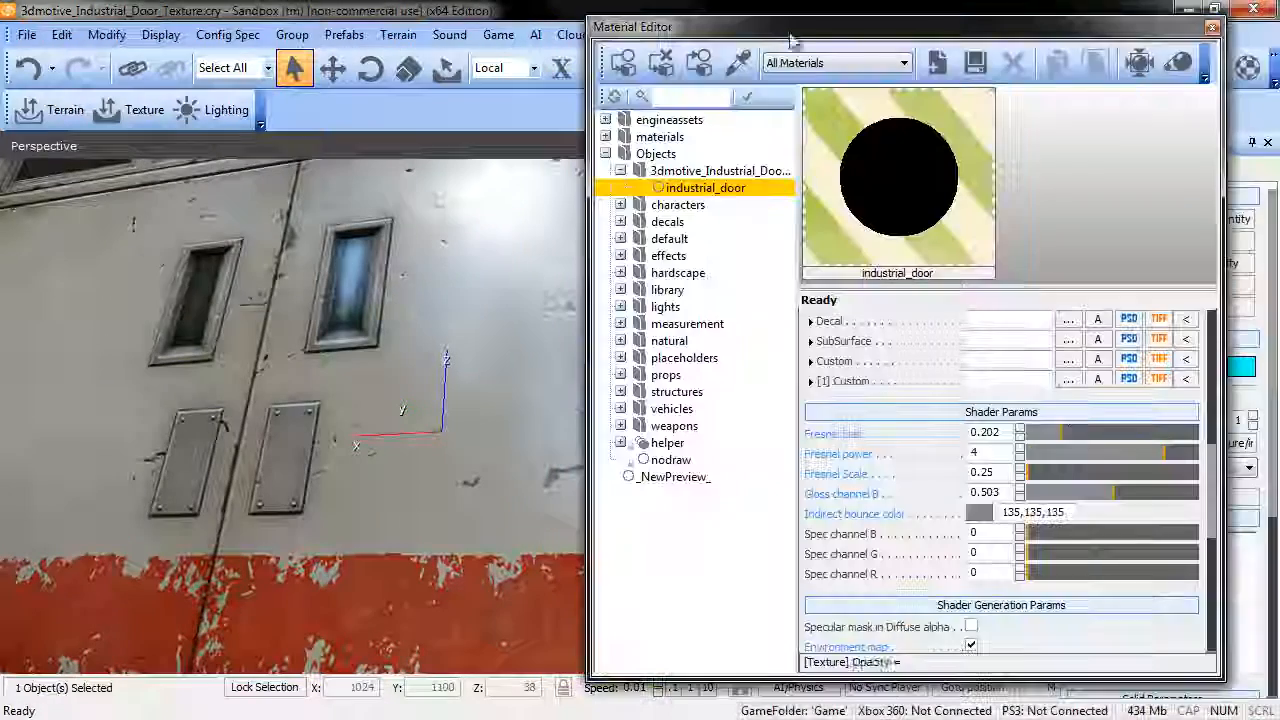
drag(1213, 526, 1213, 472)
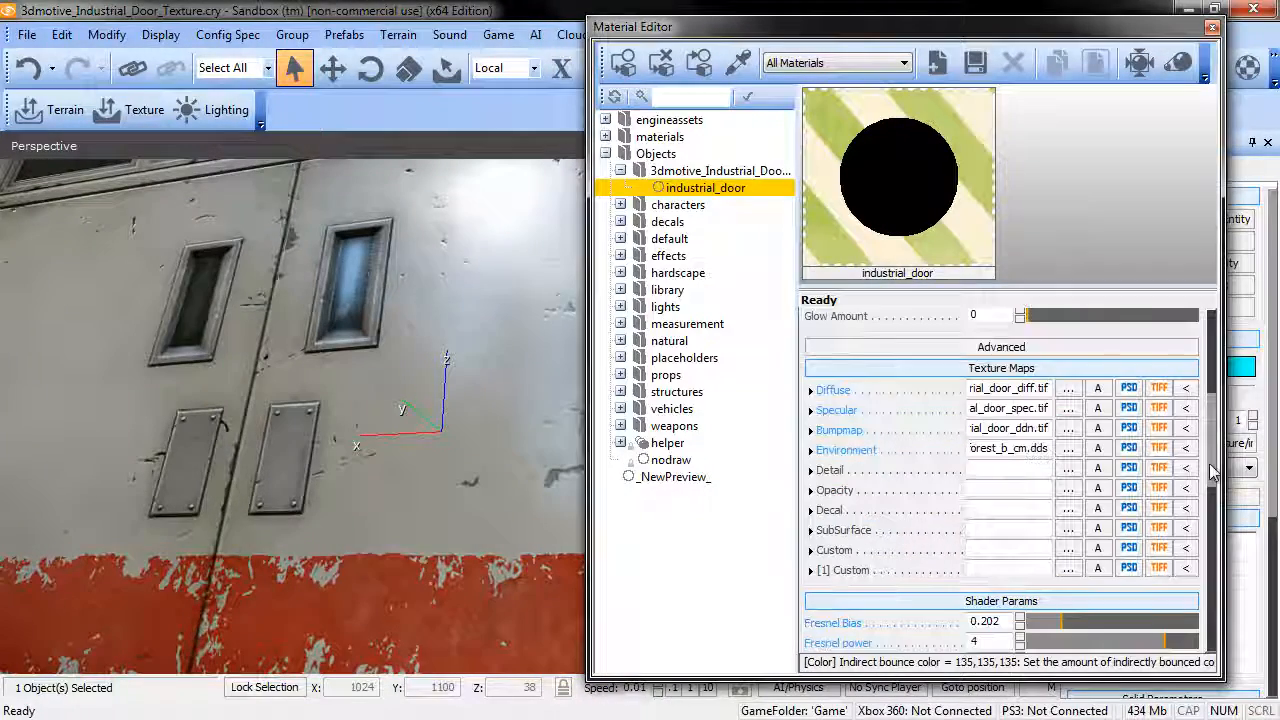
click(1067, 468)
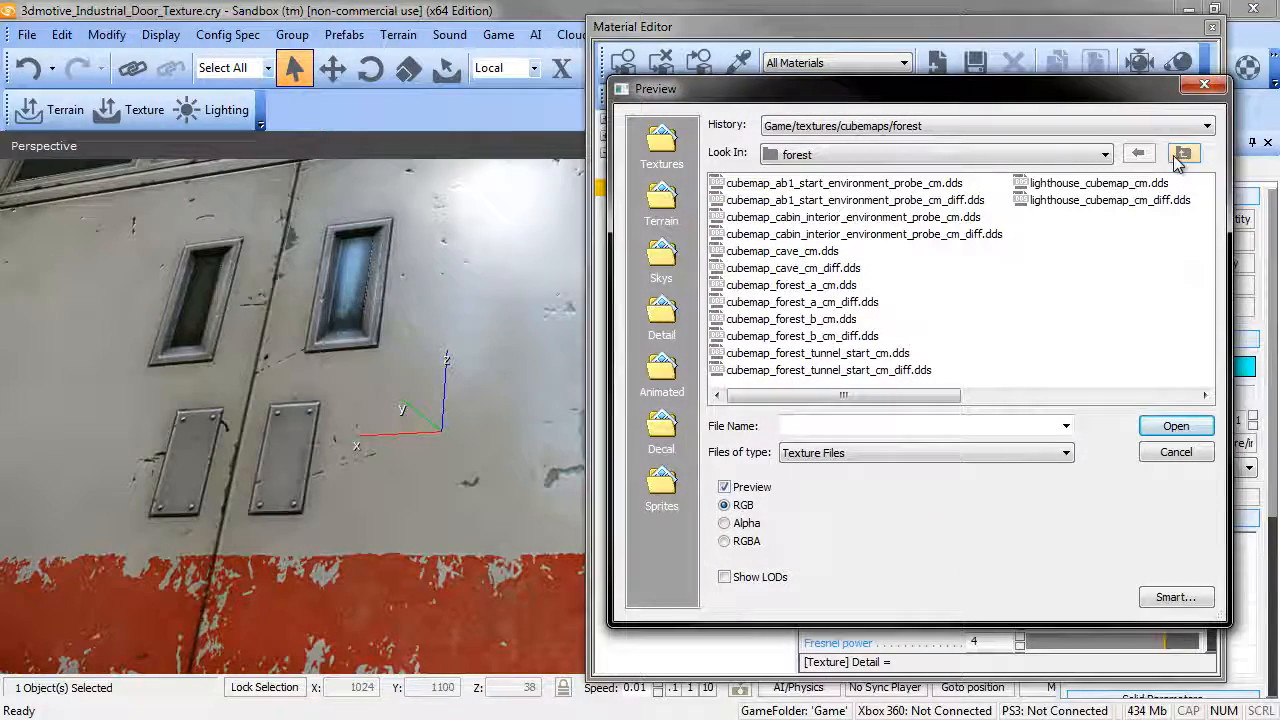
click(1180, 155)
click(1180, 155)
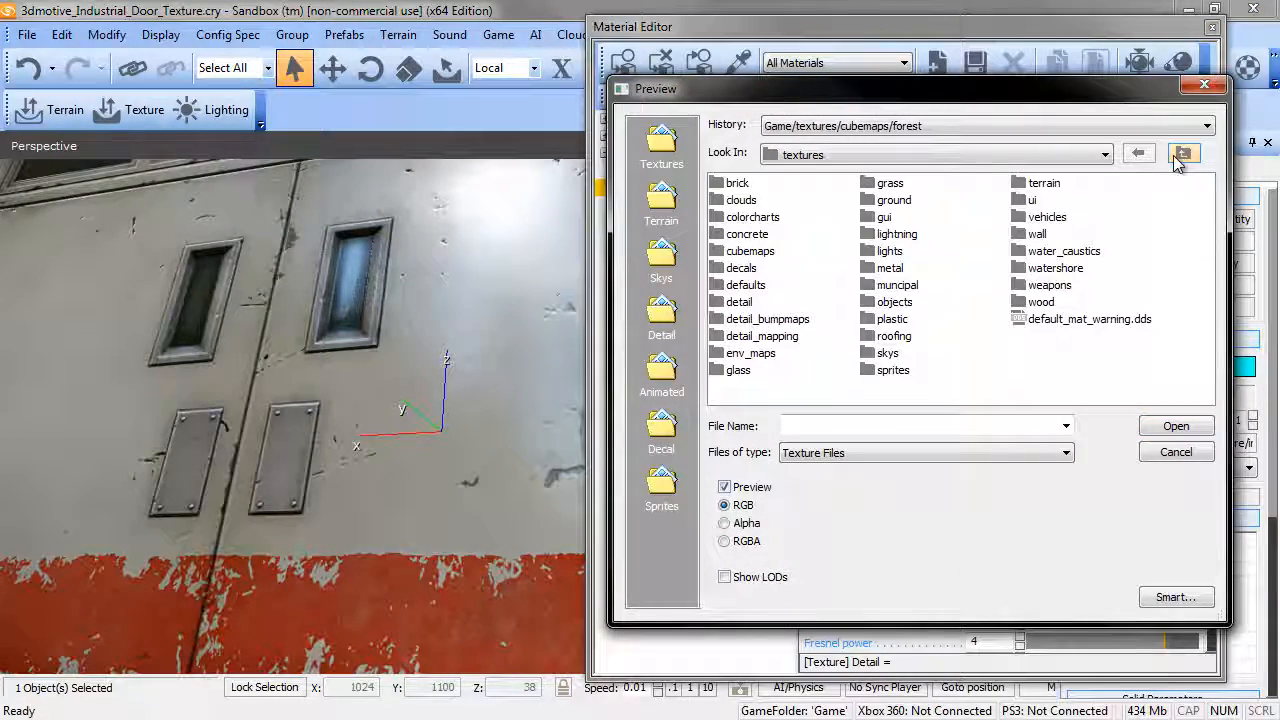
click(1180, 156)
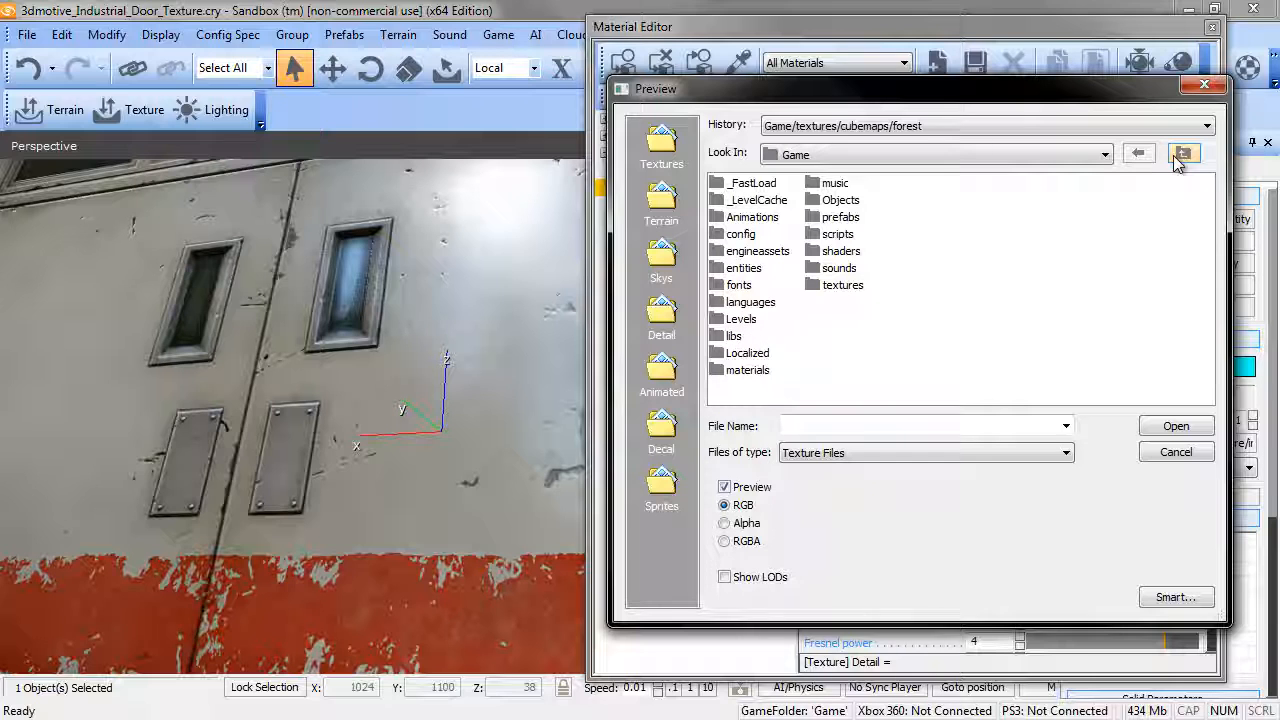
double_click(838, 286)
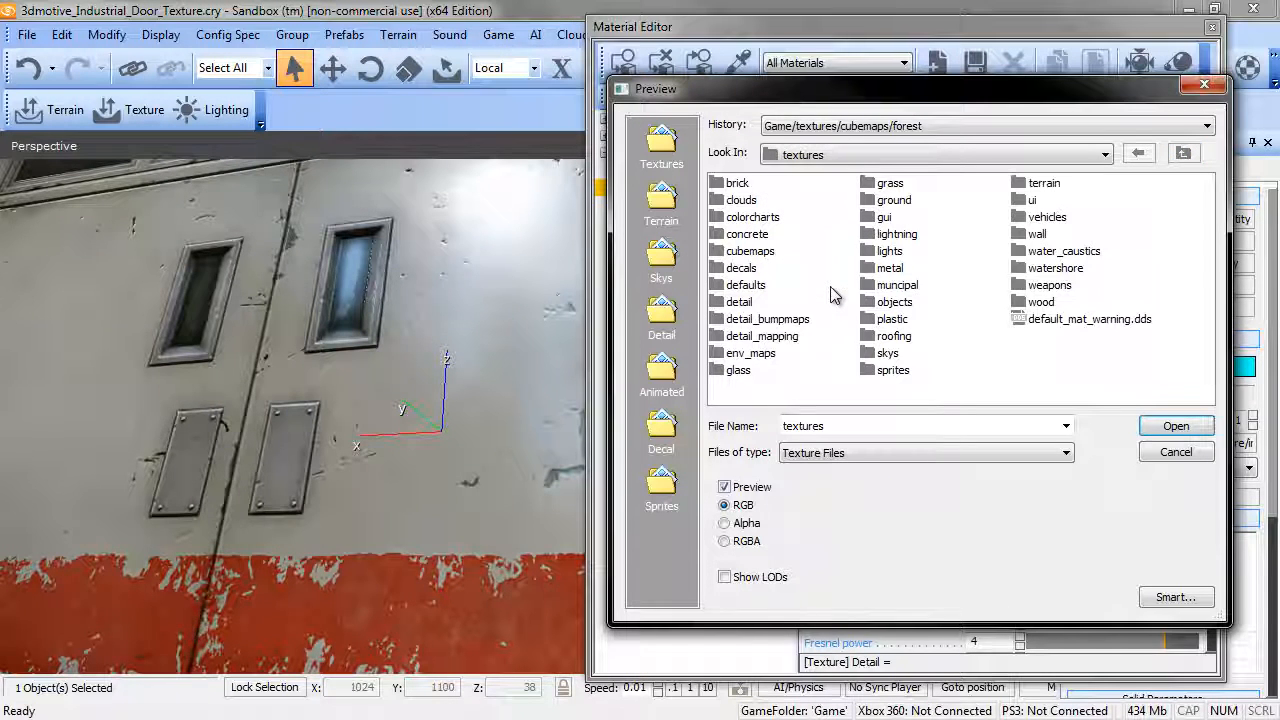
double_click(765, 319)
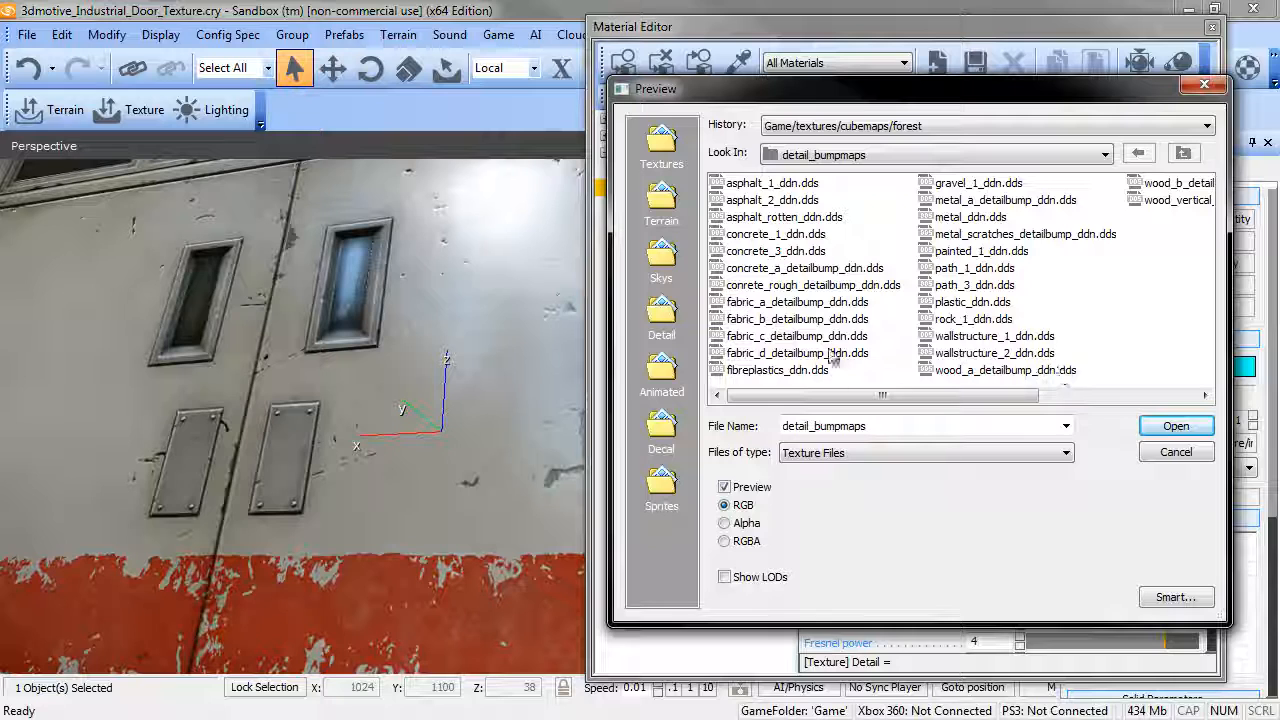
double_click(966, 217)
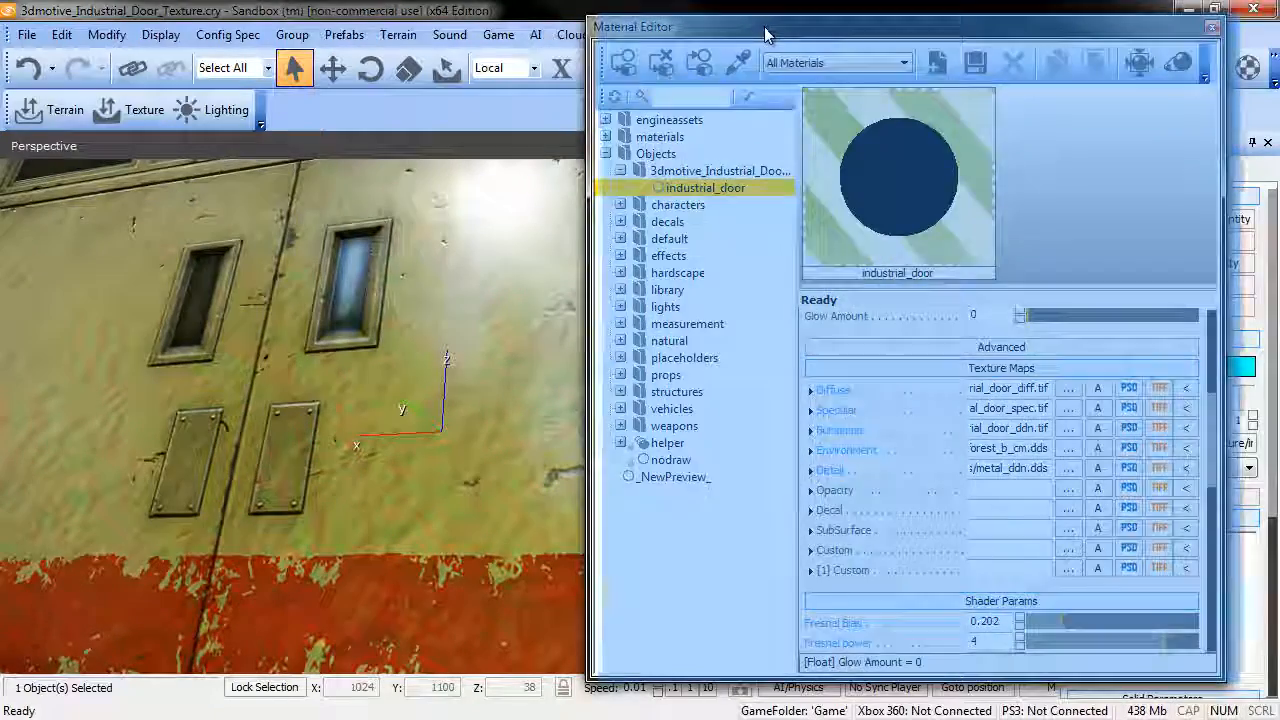
Enable Detail mapping in the shader generation parameters of industrial_door and check its effect on the door
drag(750, 36, 767, 35)
scroll(428, 378, down, 10)
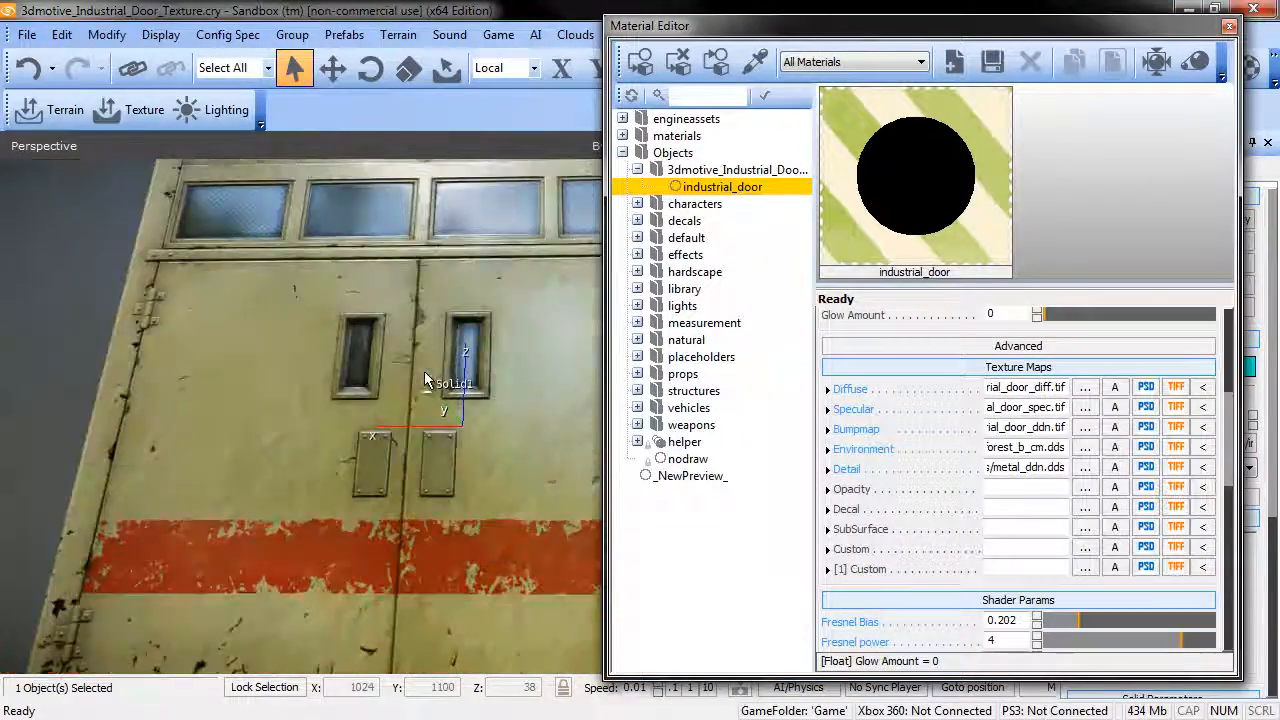
alt+middle_drag(471, 383, 468, 386)
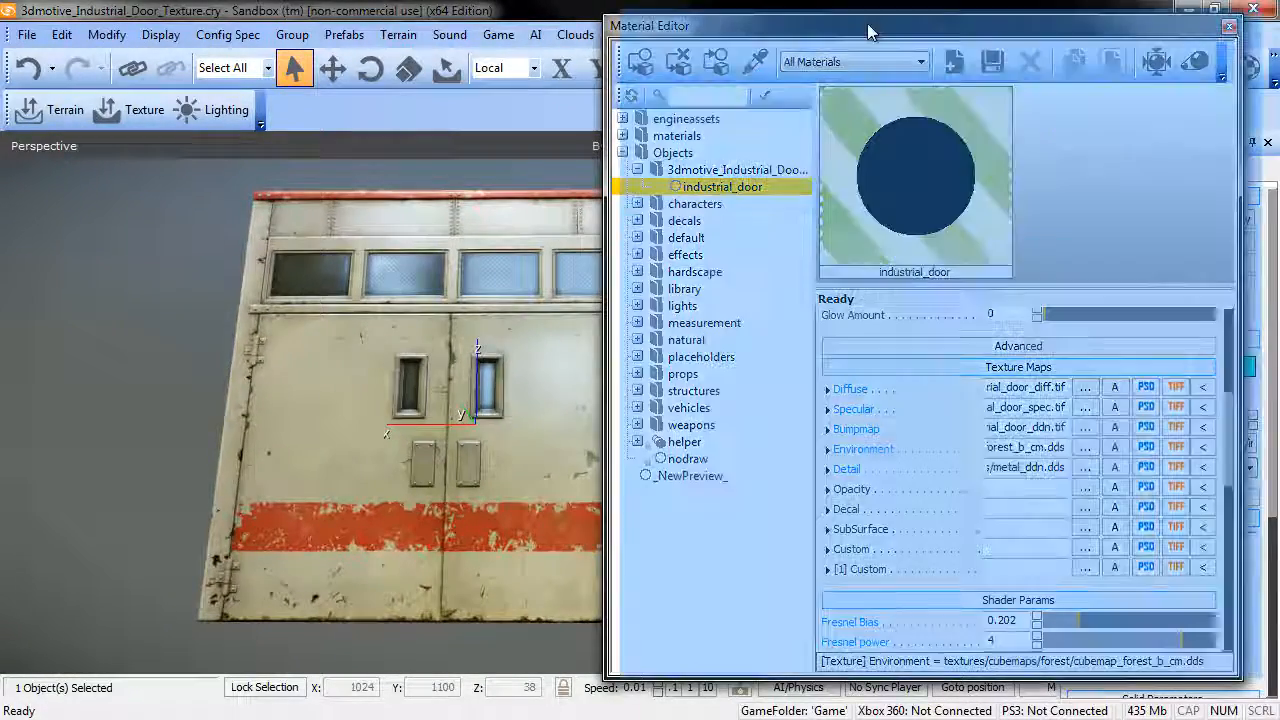
drag(868, 38, 886, 34)
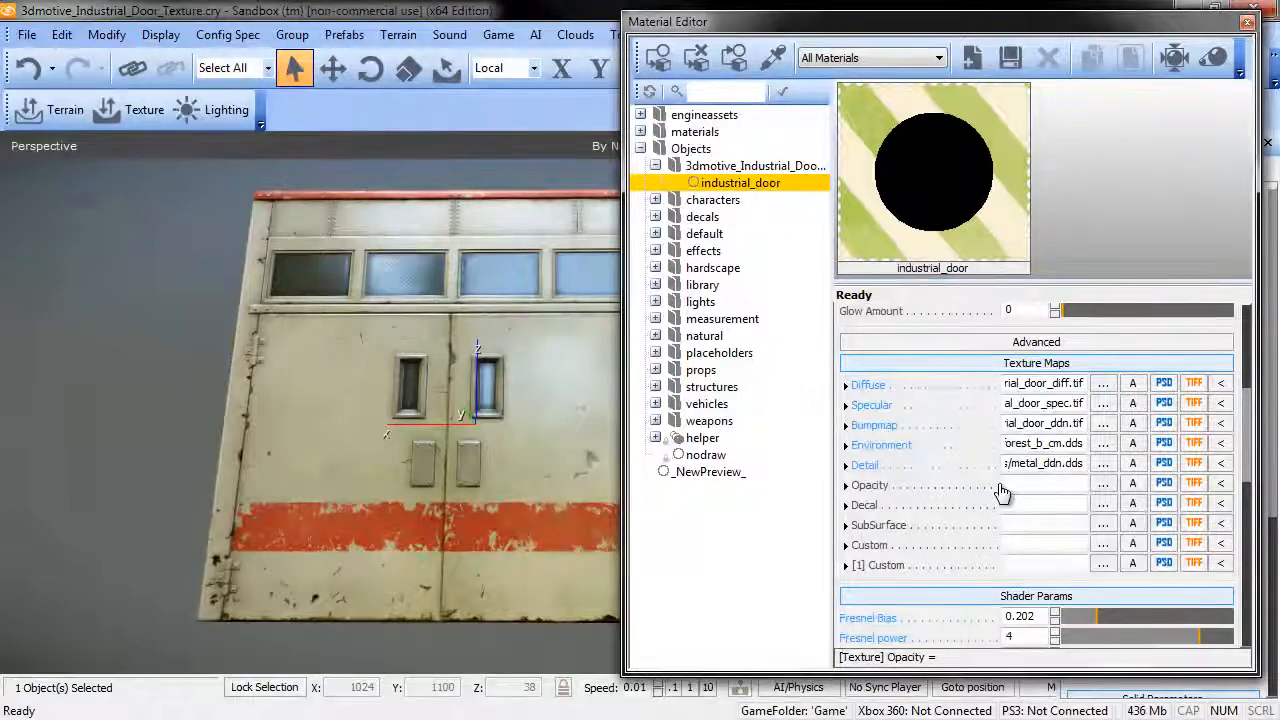
drag(1247, 448, 1247, 566)
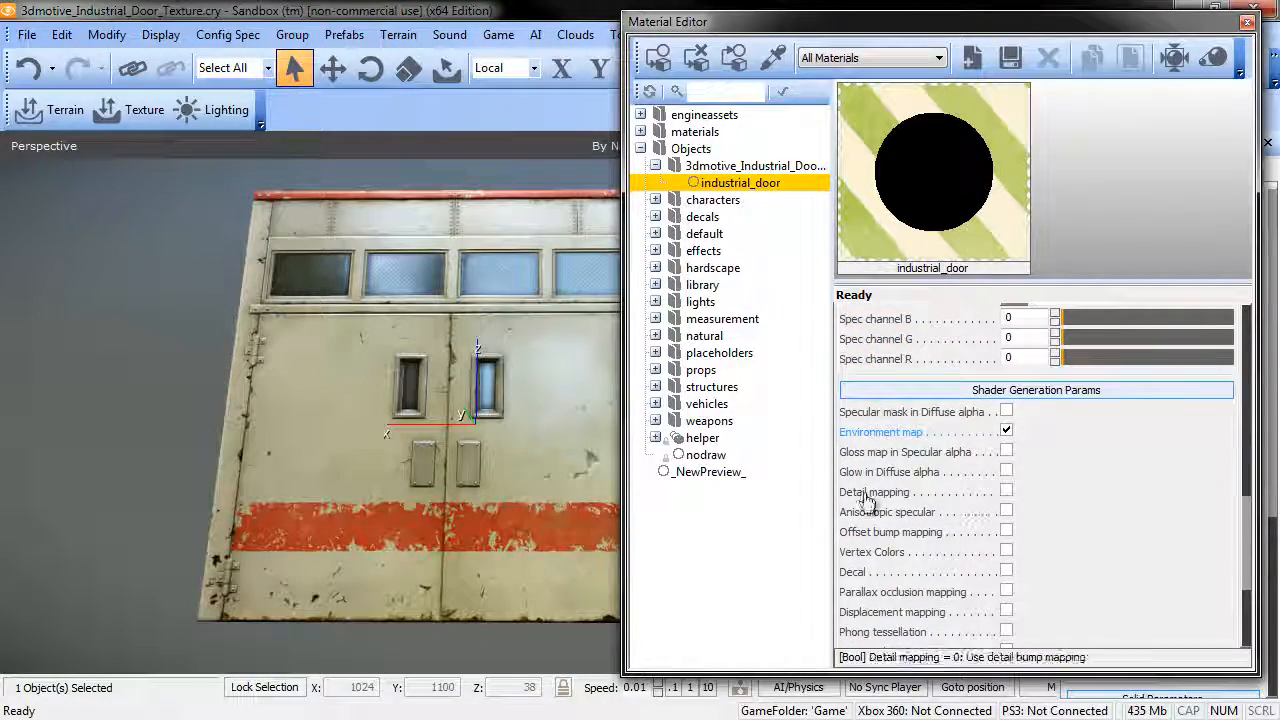
click(1006, 491)
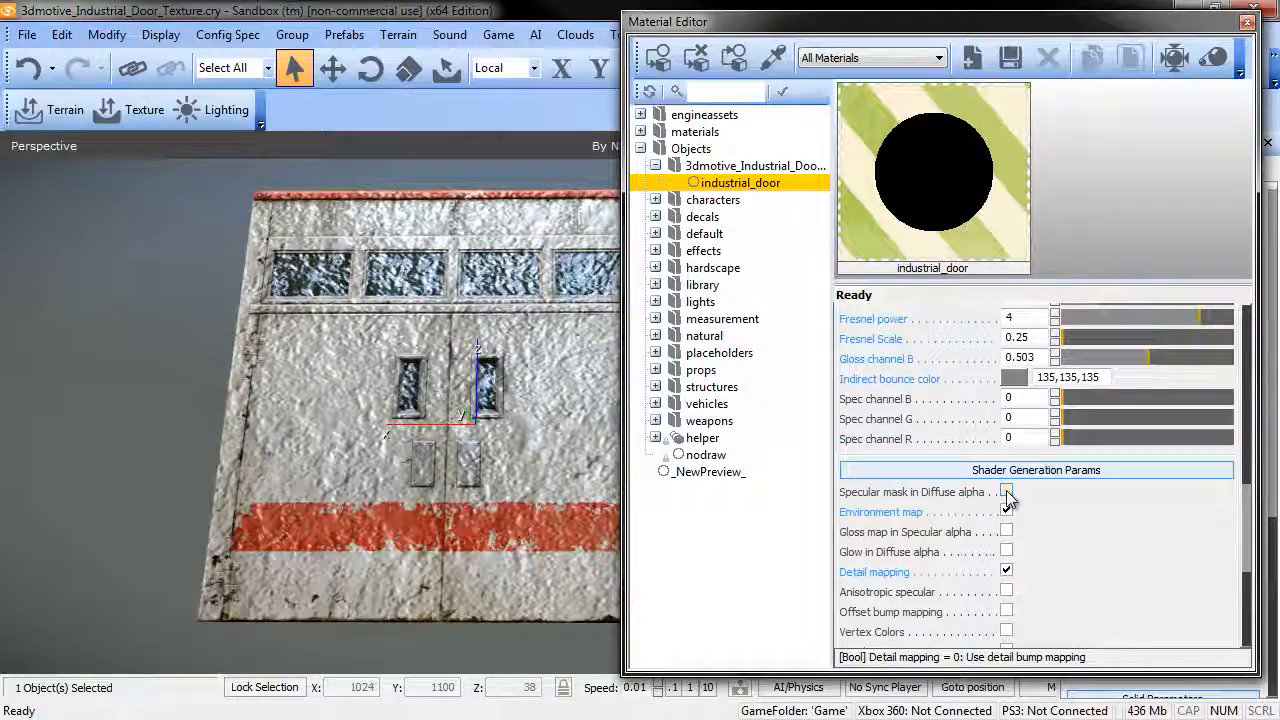
mouse_move(438, 462)
alt+middle_down()
mouse_move(457, 444)
mouse_move(431, 450)
alt+middle_up()
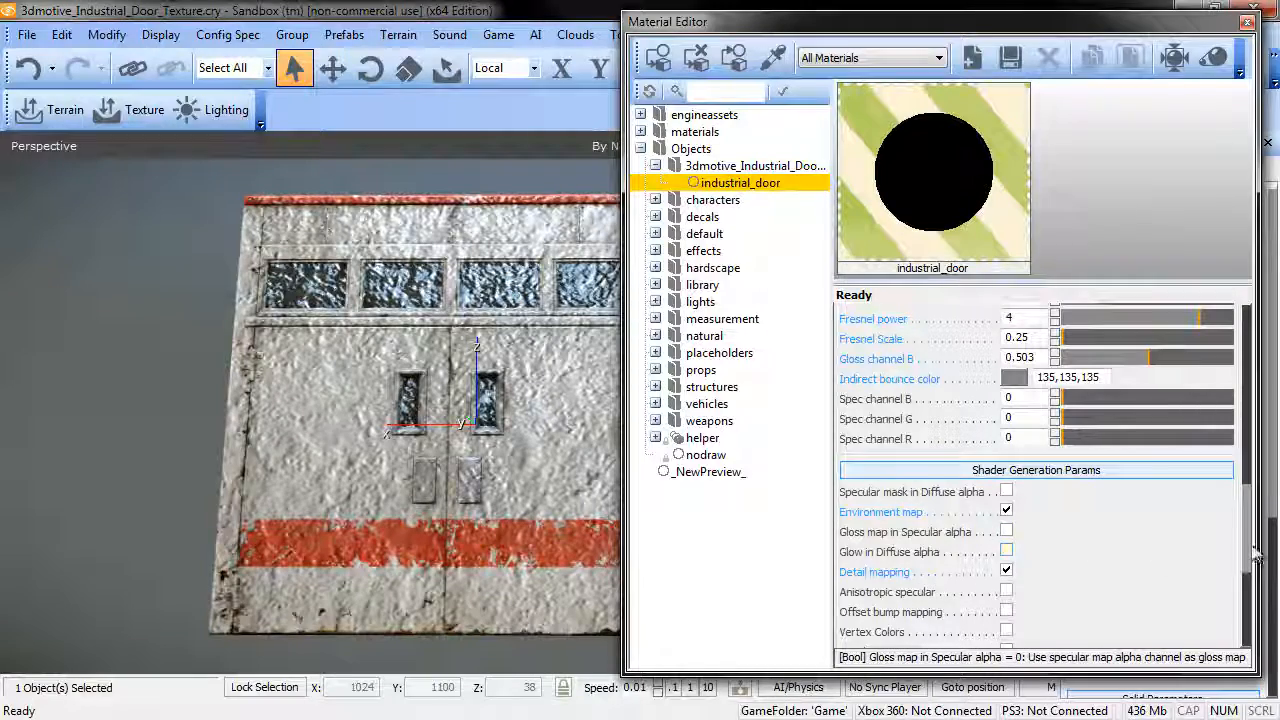
Try a Detail tilling of 3, raise it to 12, and inspect the bump pattern on the door at an angle
drag(1247, 550, 1247, 505)
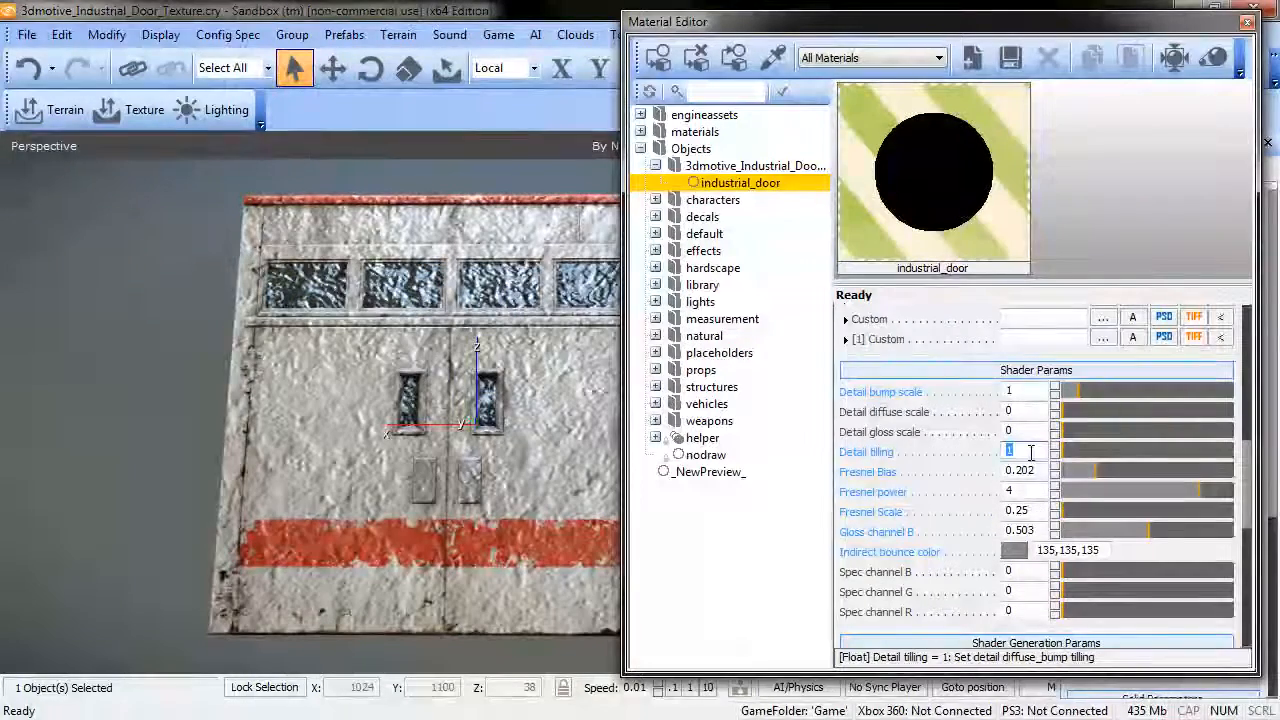
text(3)
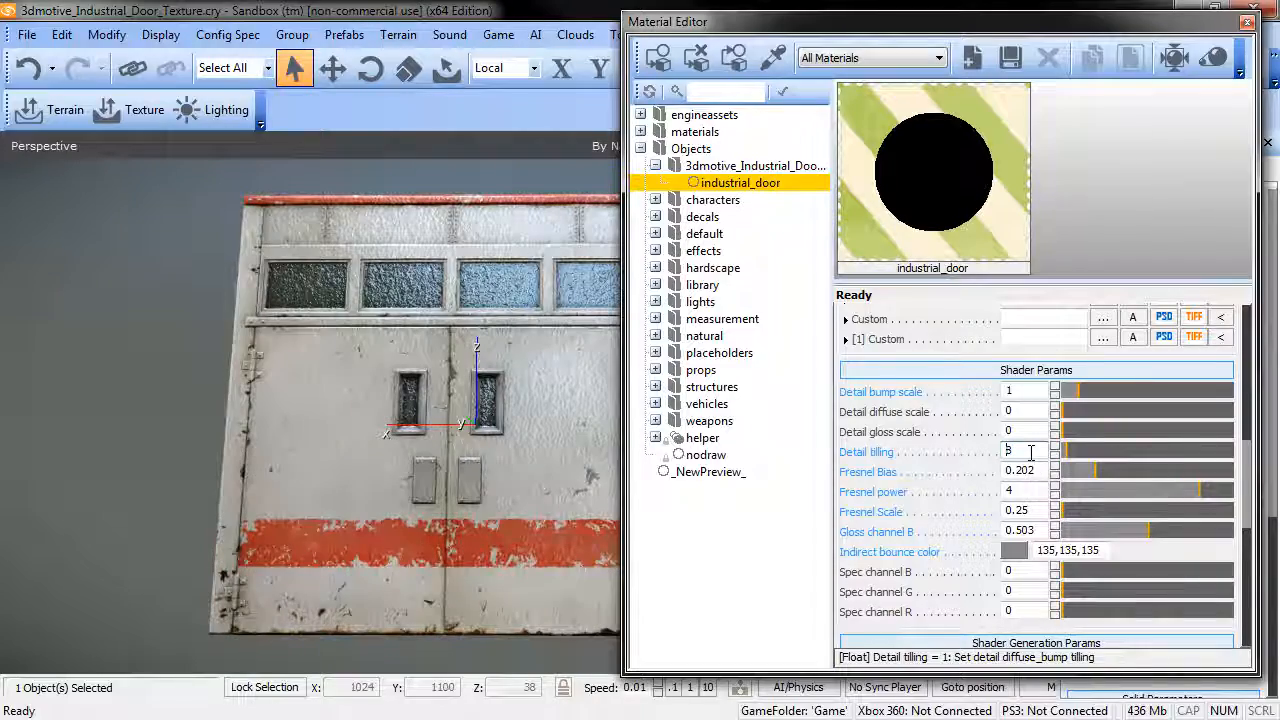
alt+middle_drag(434, 446, 537, 480)
scroll(447, 470, up, 3)
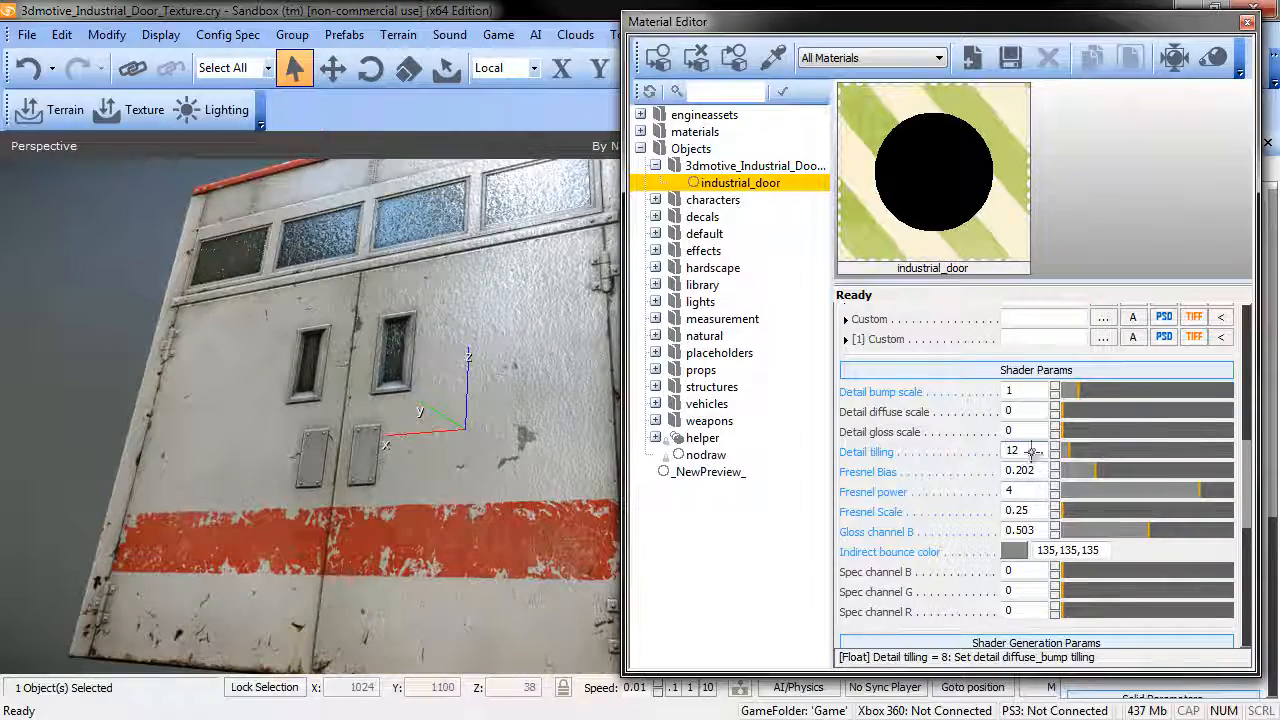
alt+middle_drag(420, 450, 437, 505)
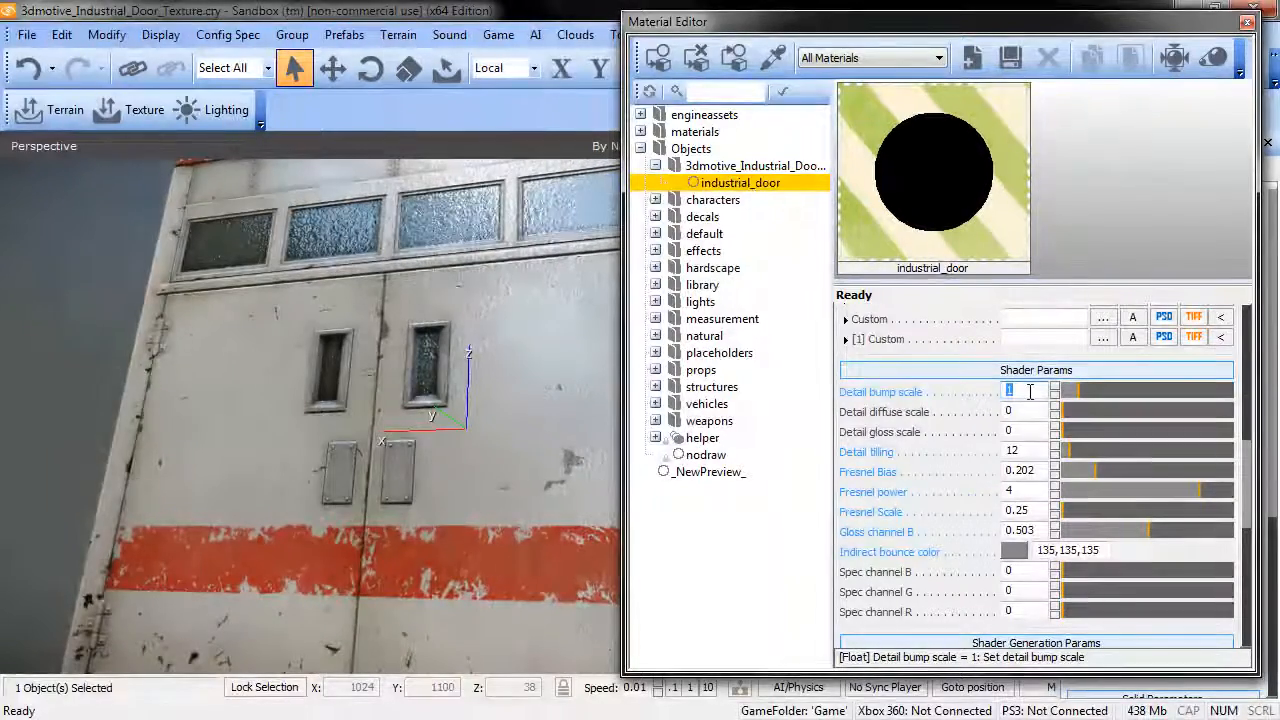
Reduce the Detail bump scale through 0.5 and 0.2 to 0.15, checking the door's surface from different angles
text(0.5)
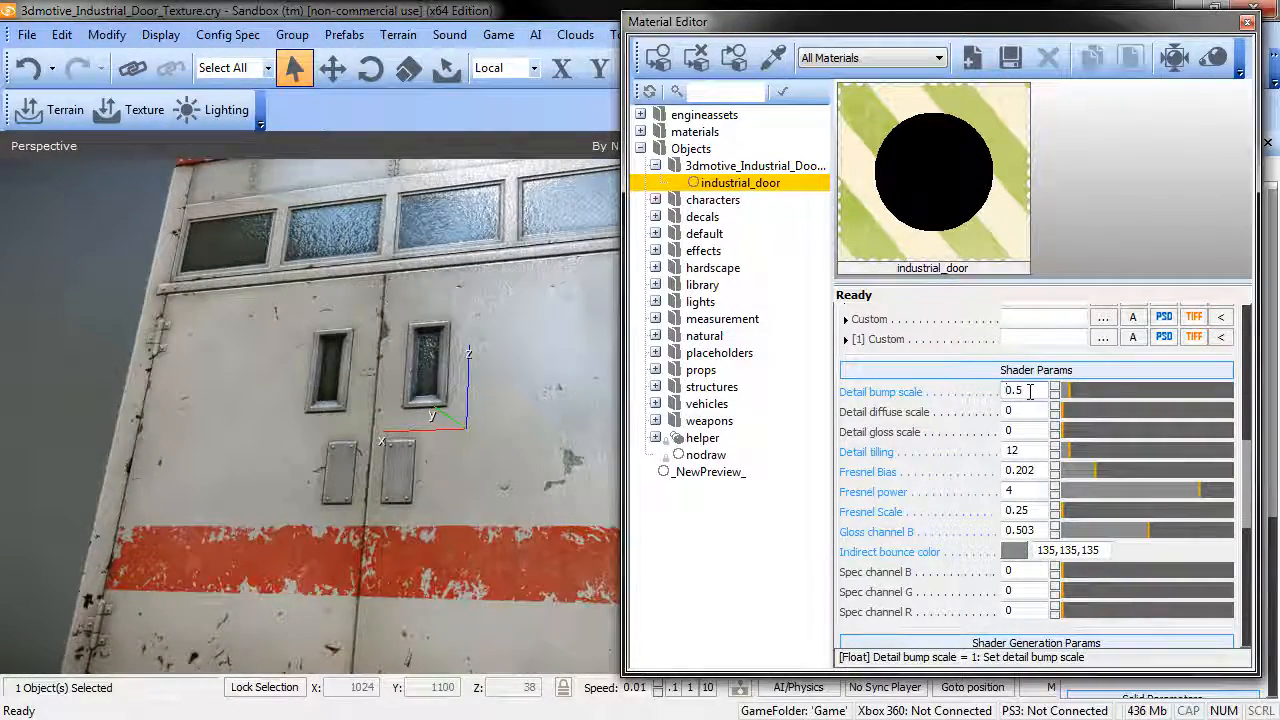
alt+middle_drag(357, 474, 363, 477)
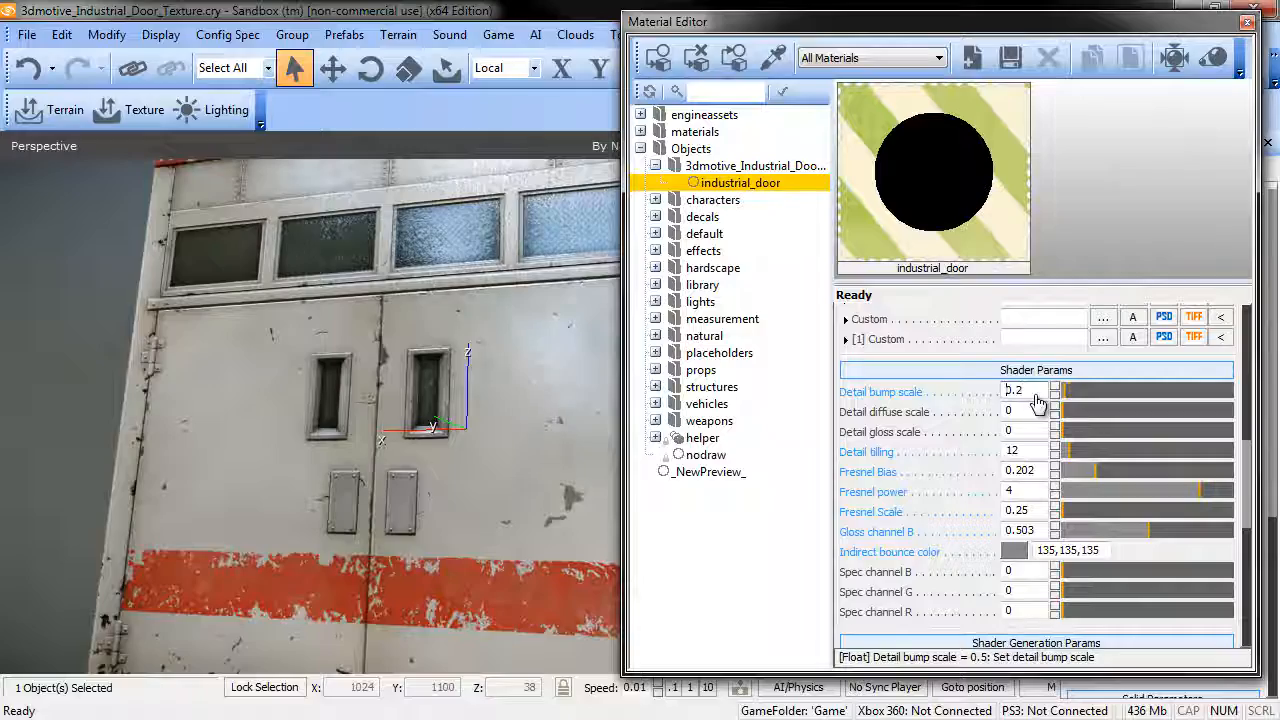
alt+middle_drag(415, 444, 473, 426)
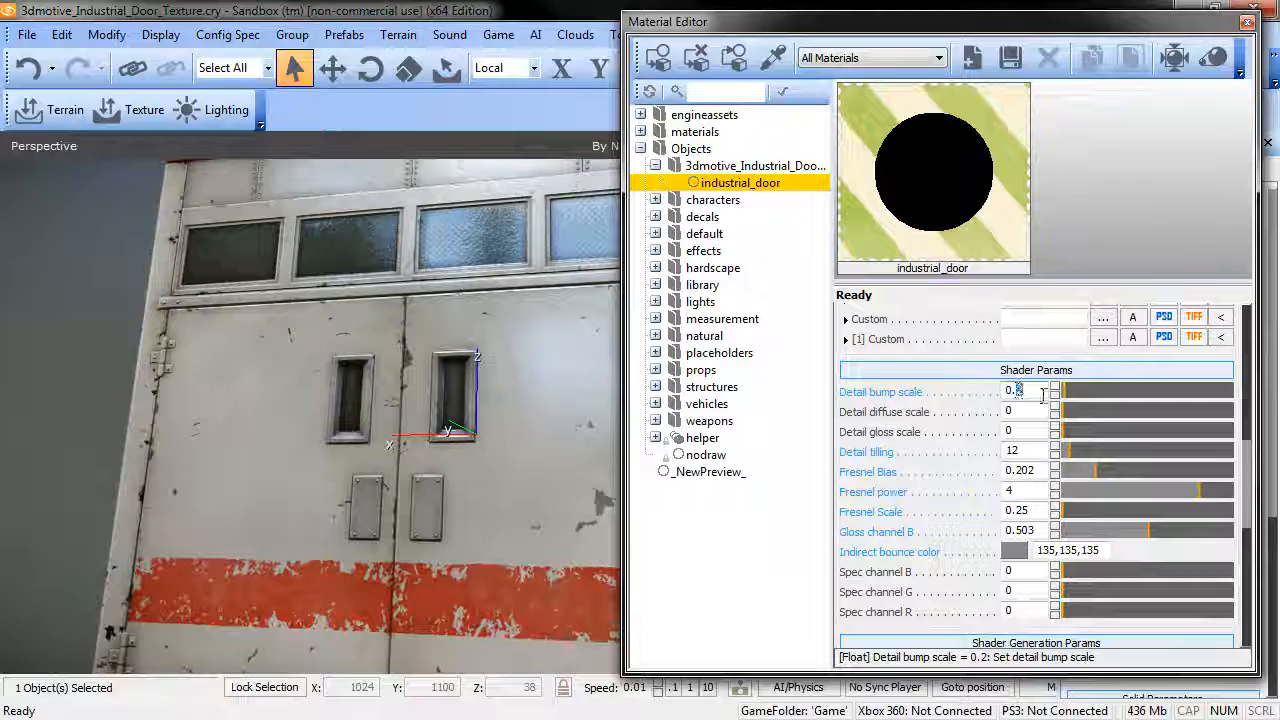
text(15)
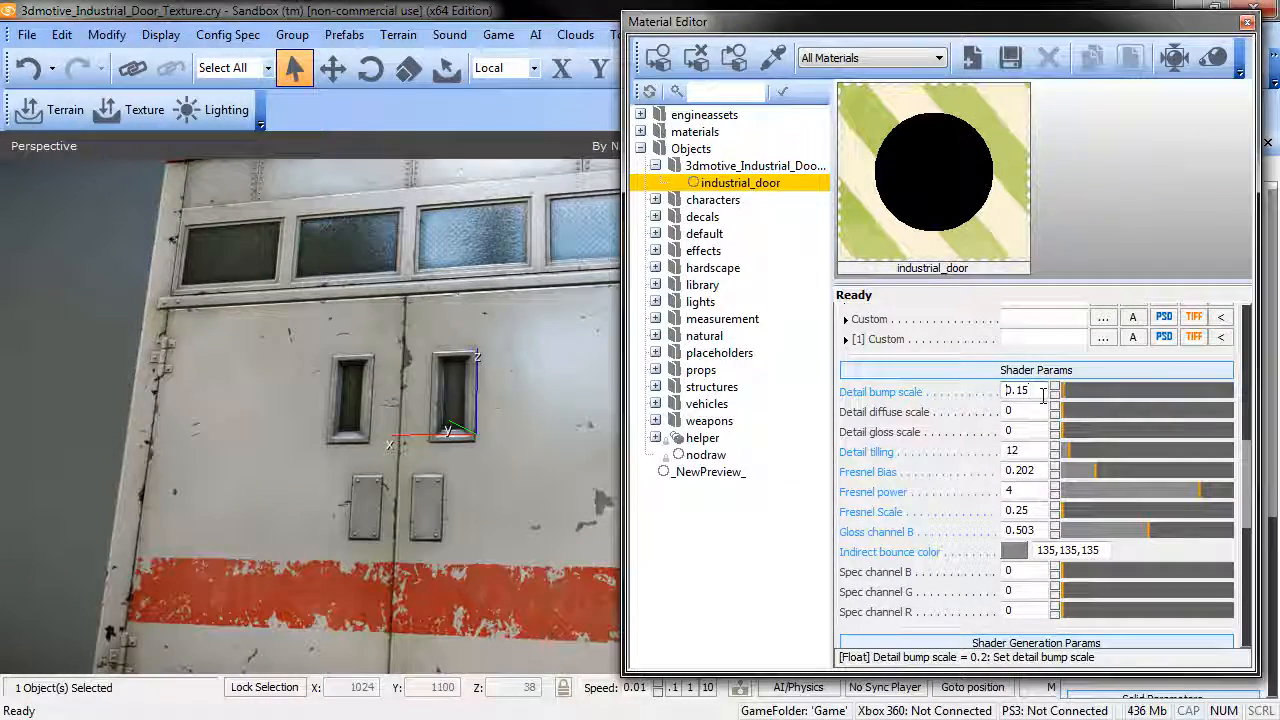
mouse_move(446, 446)
alt+middle_down()
mouse_move(467, 443)
mouse_move(456, 450)
alt+middle_up()
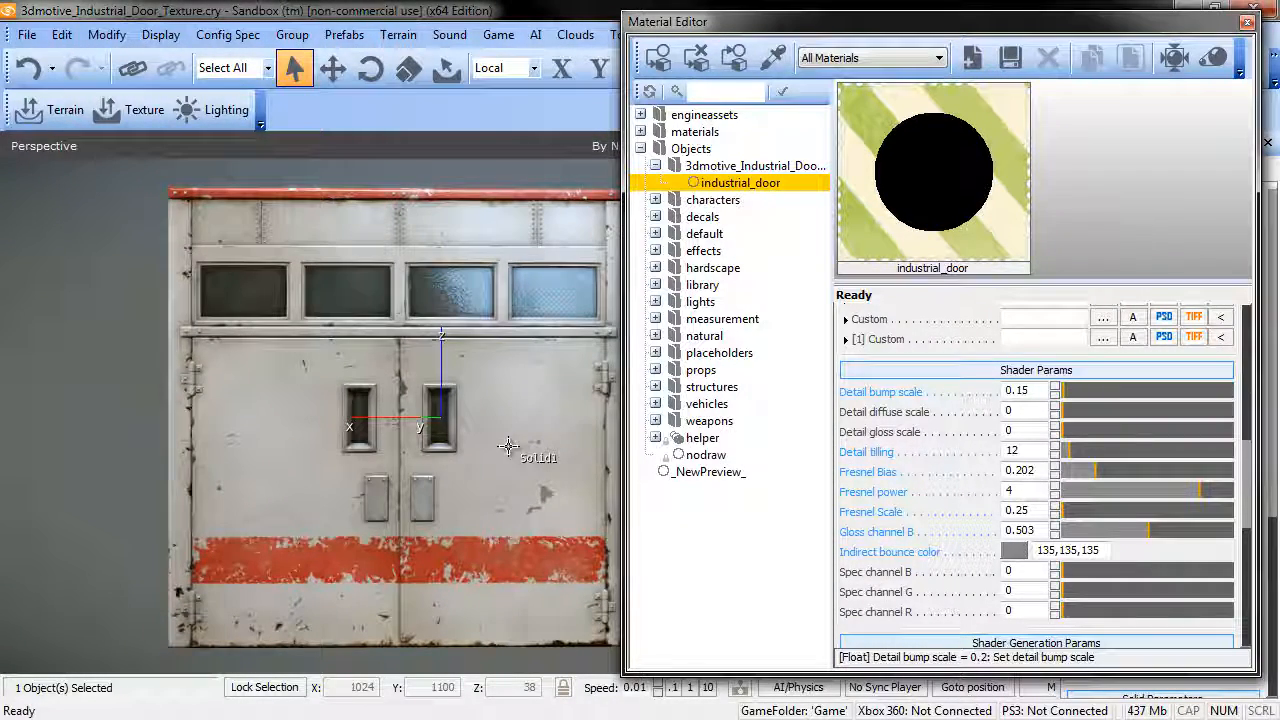
Close the Material Editor and deselect the cube, leaving the whole door framed from the front
click(1247, 21)
click(838, 399)
right_drag(809, 389, 807, 392)
key(w)
key(s)
click(605, 454)
alt+middle_drag(603, 455, 466, 443)
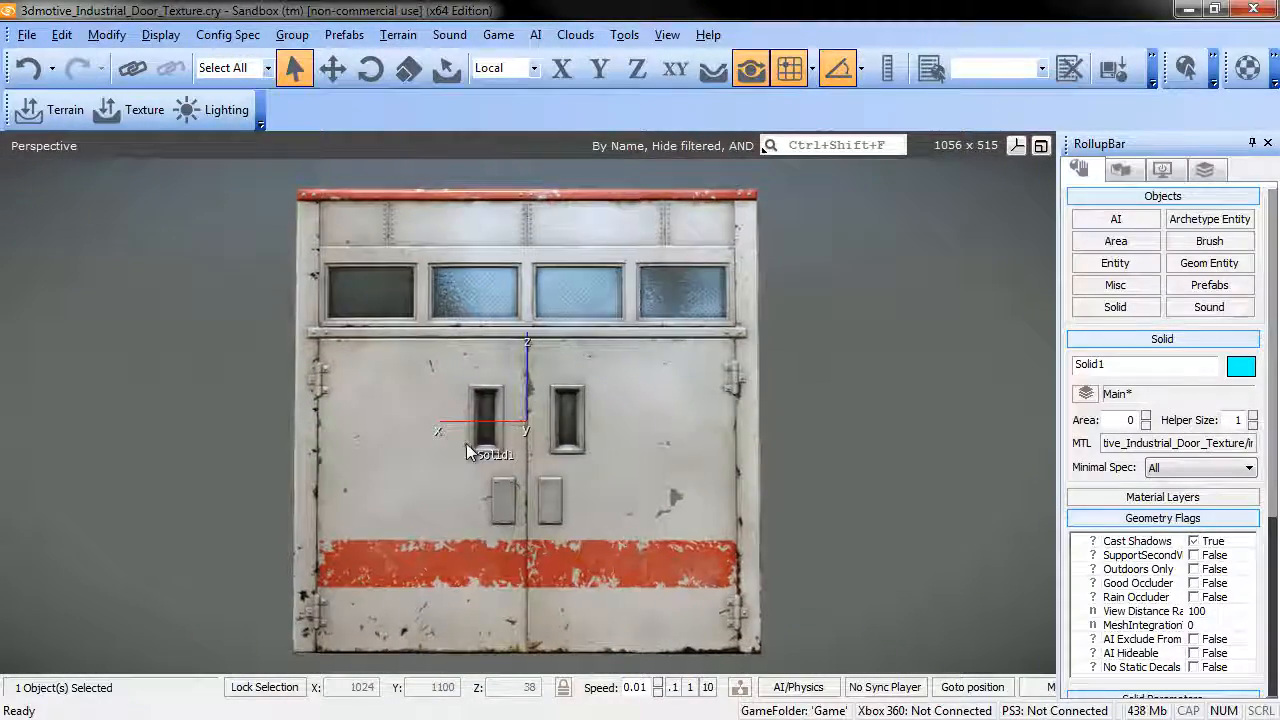
click(101, 471)
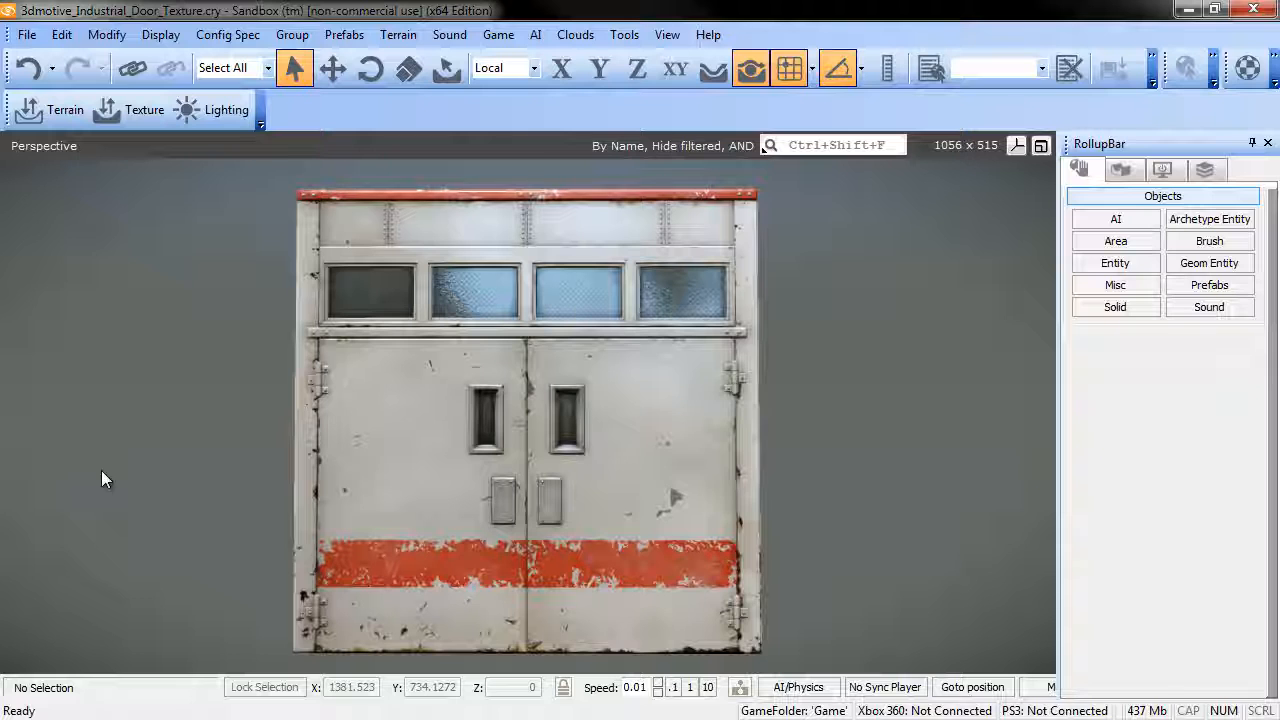